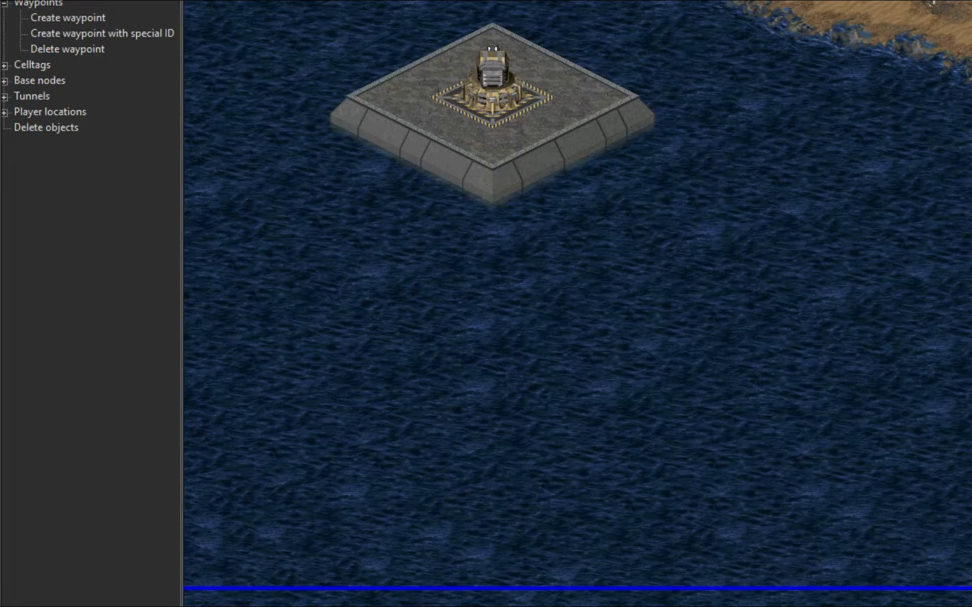
pyautogui.hscroll(3, 577, 304)
pyautogui.scroll(2, 577, 304)
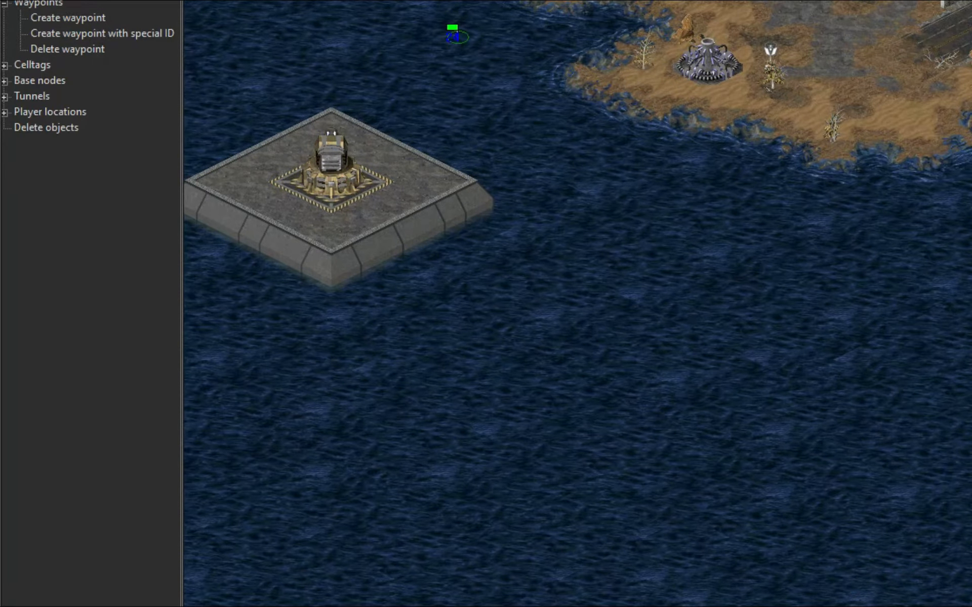
pyautogui.scroll(-1, 577, 303)
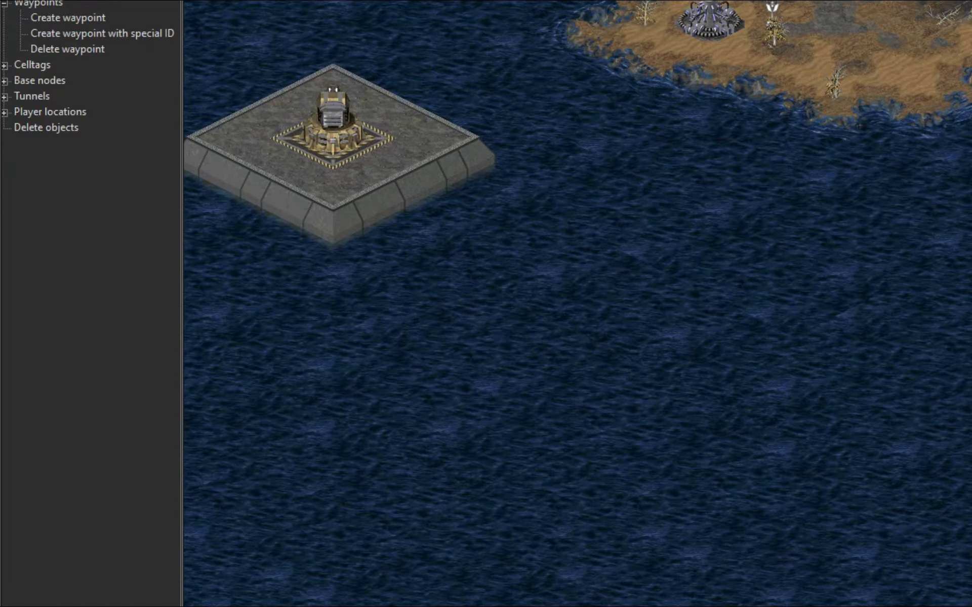
pyautogui.hotkey('alt', 'Tab')
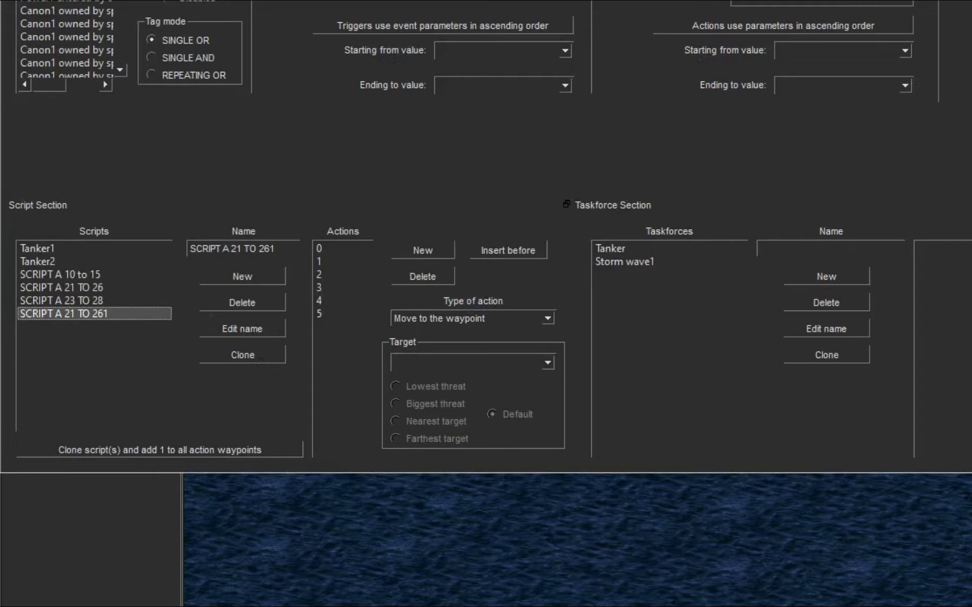
pyautogui.hotkey('alt', 'Tab')
pyautogui.scroll(-3, 577, 303)
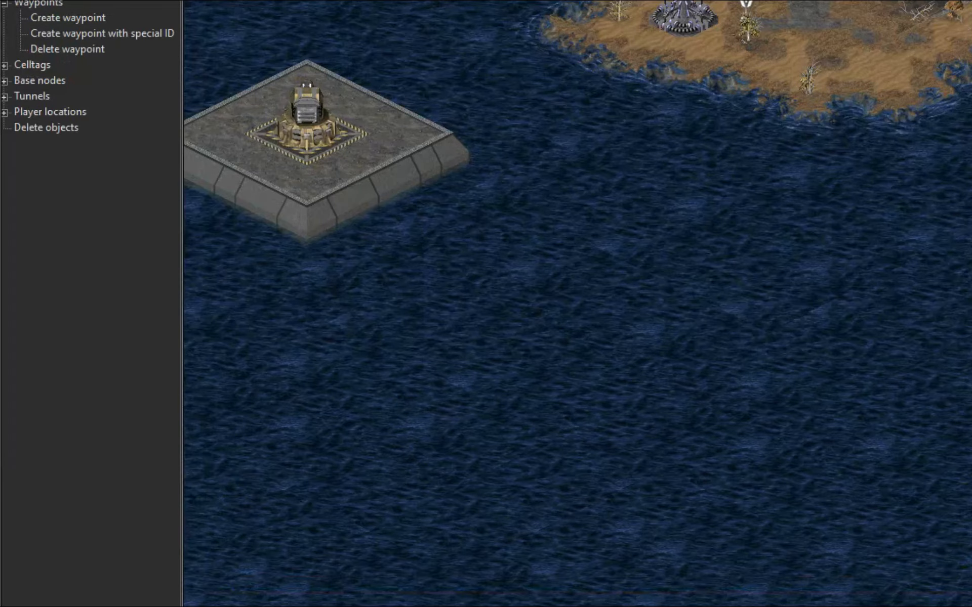
# - Switch to TSWaveMaker and rename the script SCRIPT A 21 TO 261 as SCRIPT A 22 TO 27
pyautogui.hotkey('alt', 'Tab')
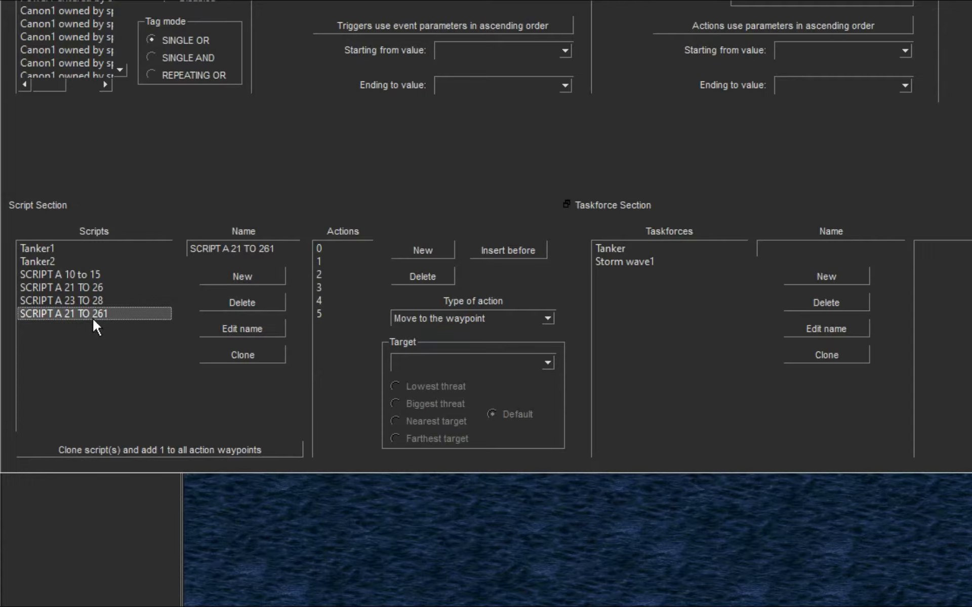
pyautogui.moveTo(235, 248); pyautogui.dragTo(290, 249)
pyautogui.press('BackSpace')
pyautogui.write('2 TO 27')
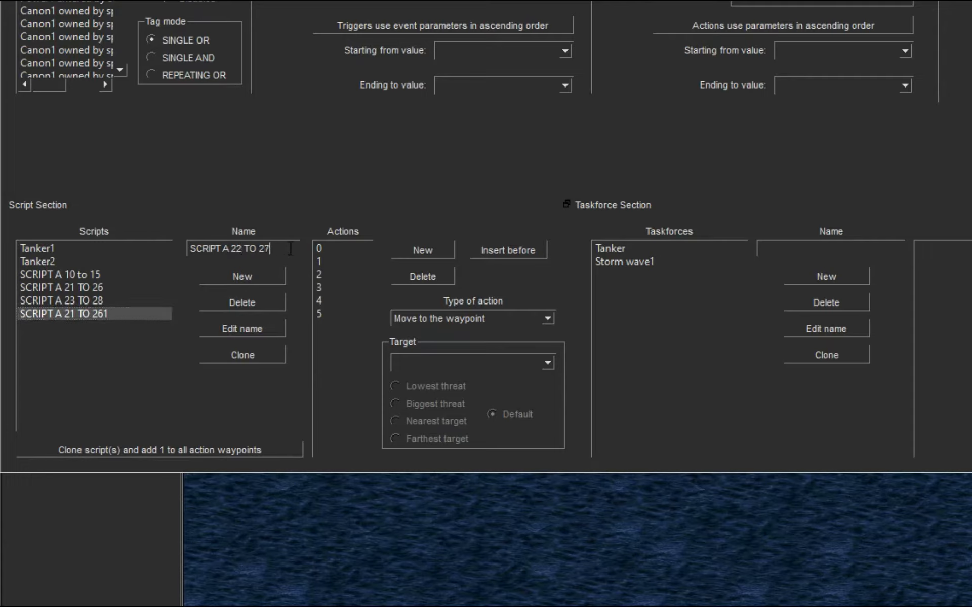
pyautogui.click(249, 328)
# - Set the target of the script's action 0 to waypoint 27
pyautogui.click(331, 248)
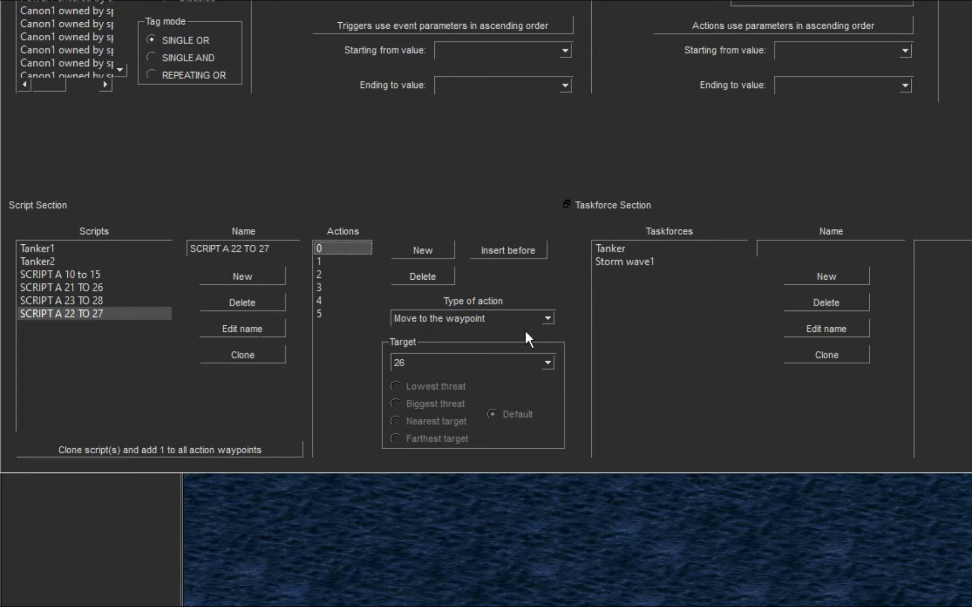
pyautogui.click(545, 356)
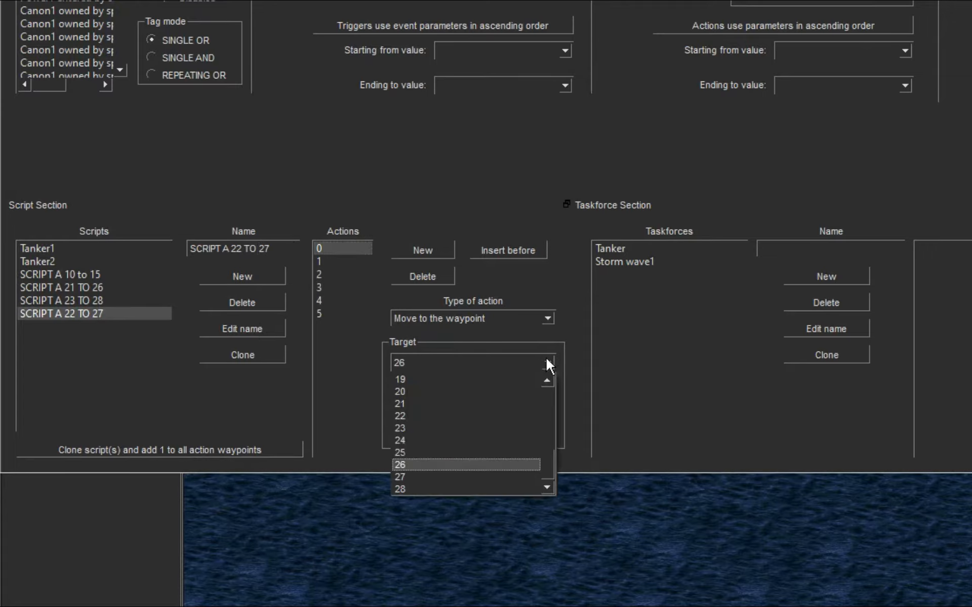
pyautogui.click(427, 472)
# - Check the waypoints on the map and set the patrol target of the script's action 1 to waypoint 19
pyautogui.click(345, 261)
pyautogui.click(335, 273)
pyautogui.click(333, 261)
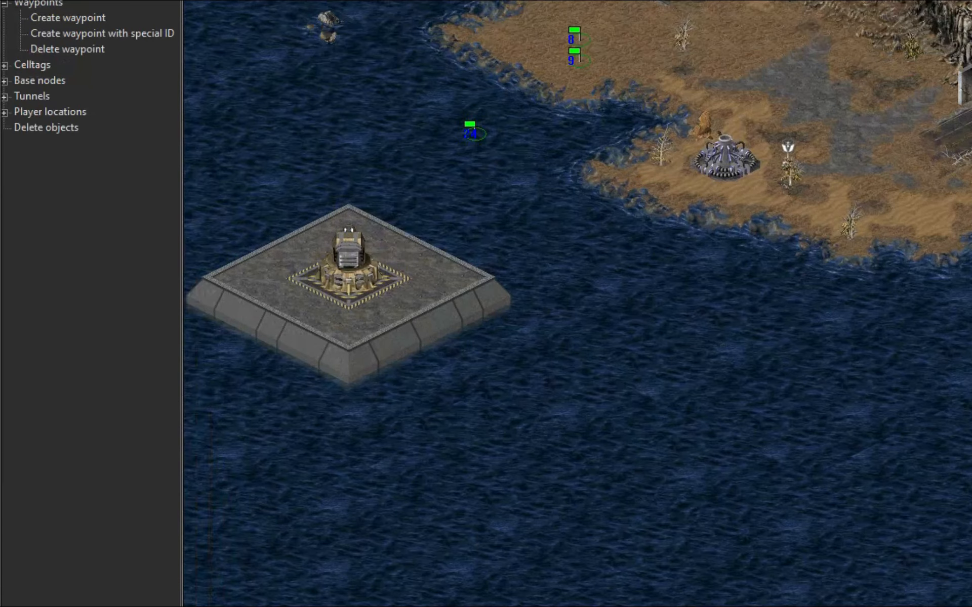
pyautogui.click(966, 218)
pyautogui.hotkey('alt', 'Tab')
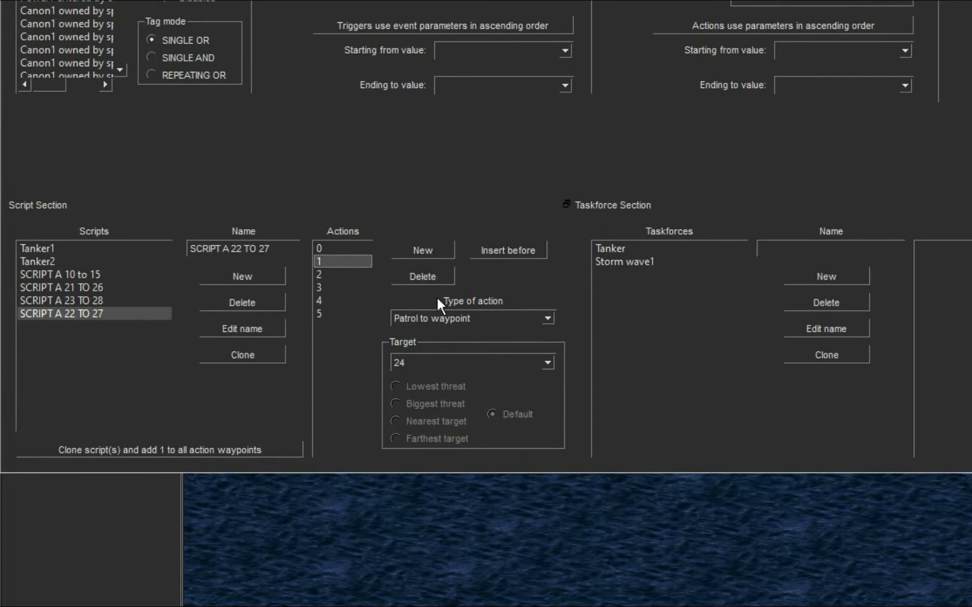
pyautogui.click(540, 360)
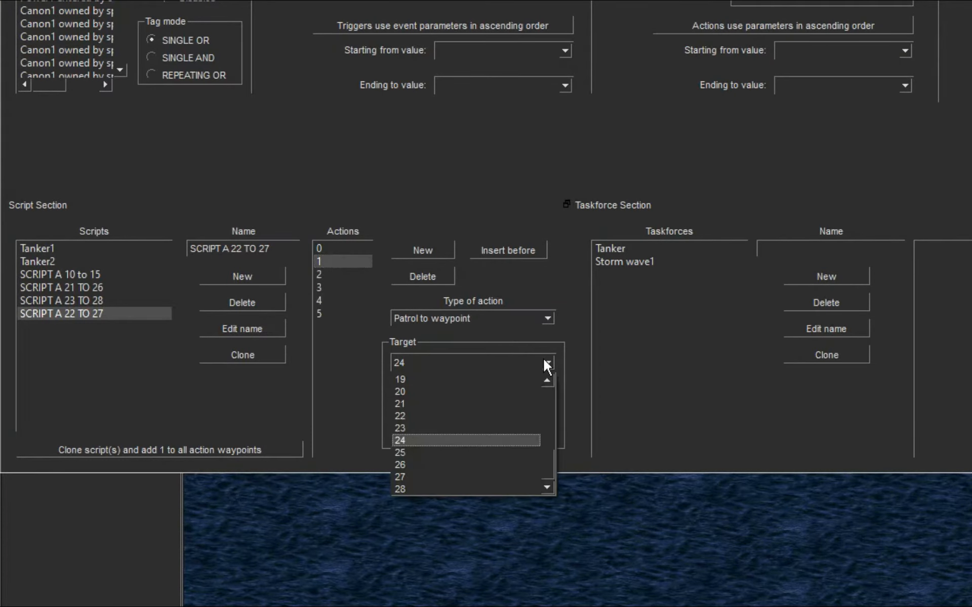
pyautogui.click(448, 380)
# - Set the patrol target of the script's action 3 to waypoint 27 and review the last two actions
pyautogui.click(338, 274)
pyautogui.click(334, 288)
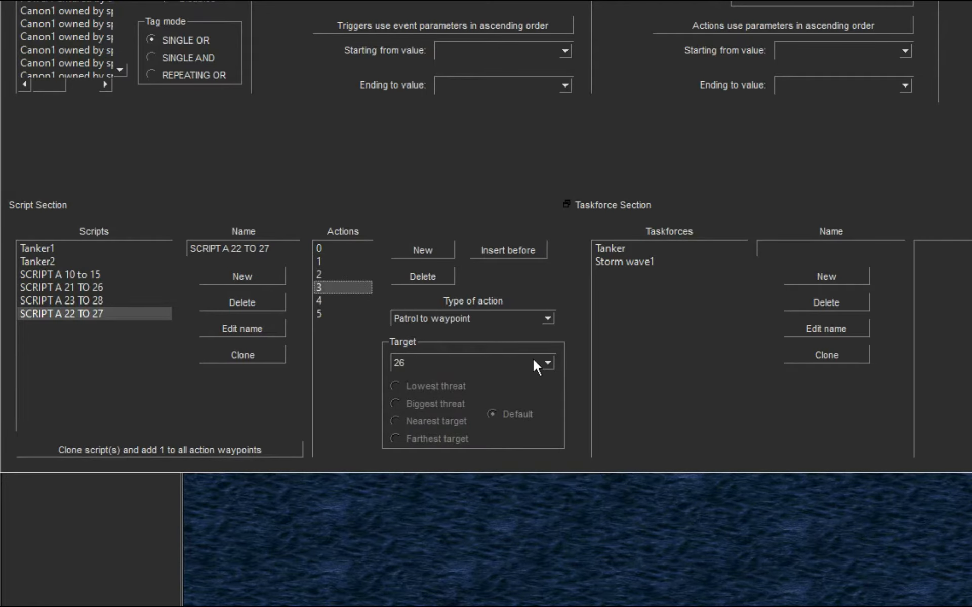
pyautogui.click(546, 363)
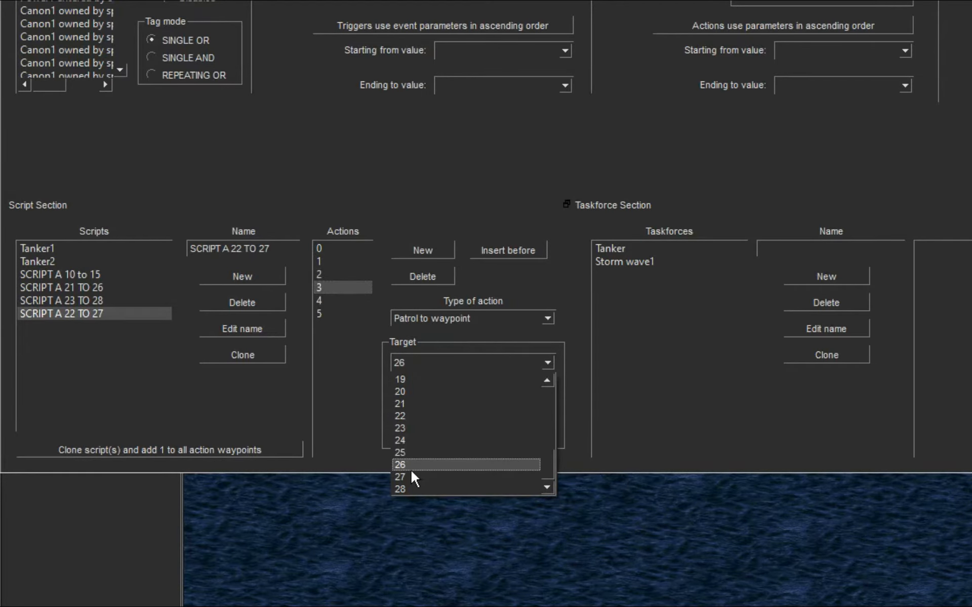
pyautogui.click(411, 475)
pyautogui.click(202, 325)
pyautogui.click(199, 333)
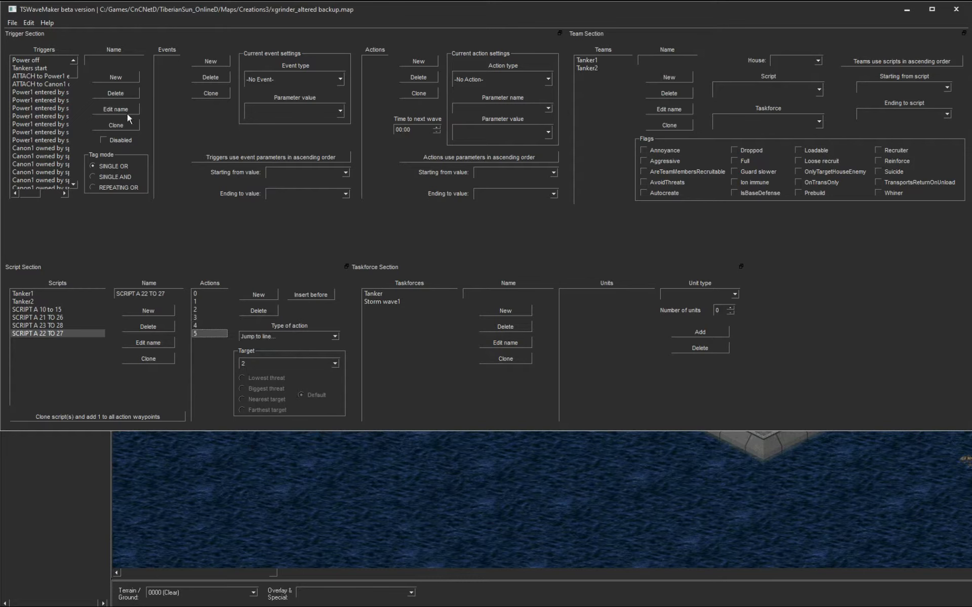
# - Save the script changes, switch to FinalSun and reload xgrinder_altered backup.map
pyautogui.click(13, 26)
pyautogui.click(28, 58)
pyautogui.click(521, 466)
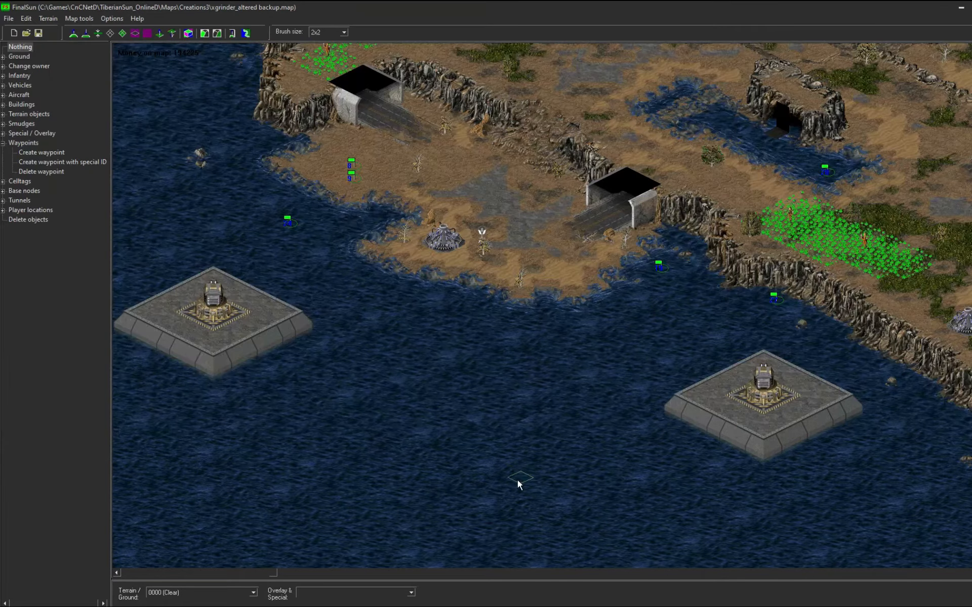
pyautogui.click(8, 19)
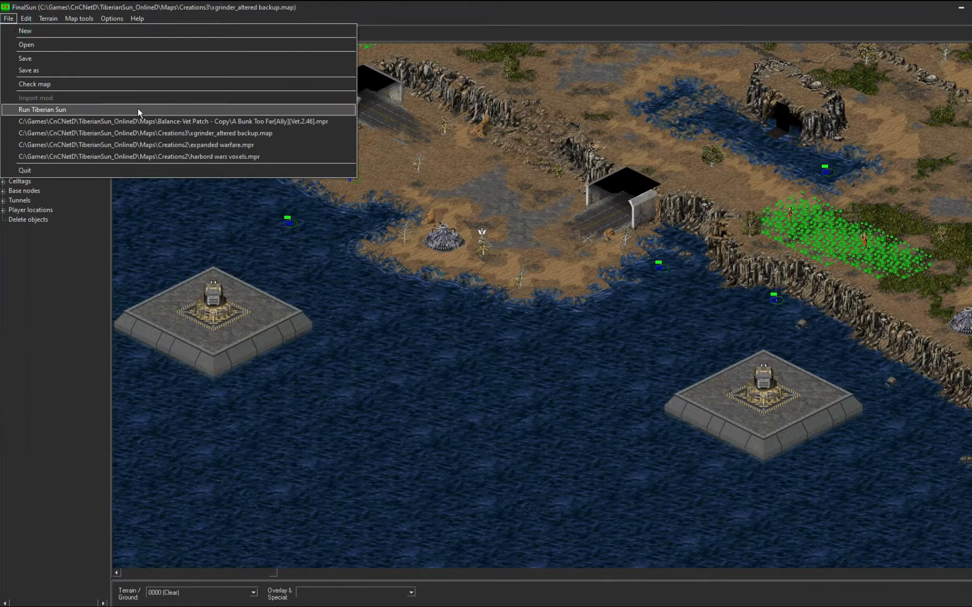
pyautogui.click(145, 146)
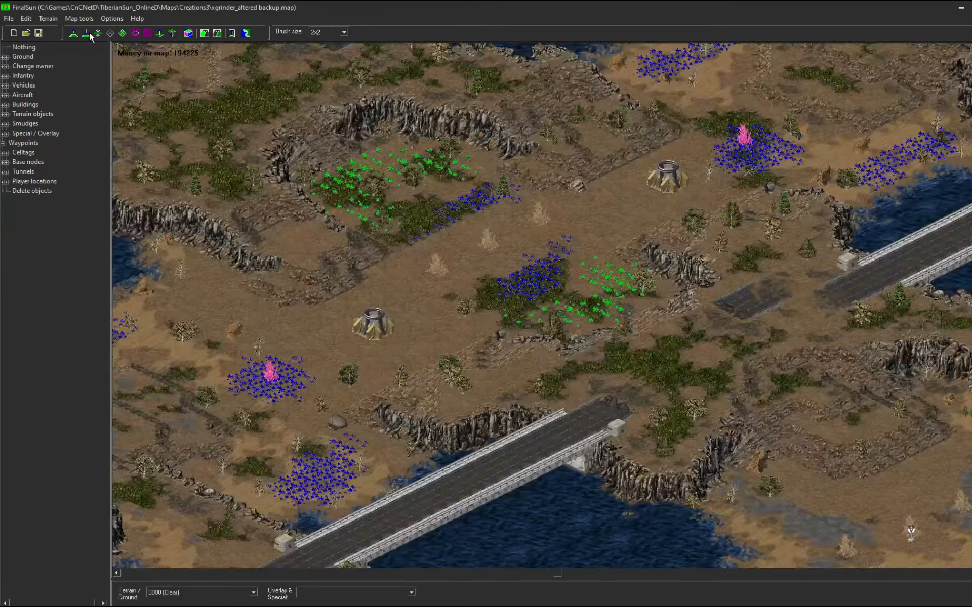
# - Examine the actions of SCRIPT A 22 TO 27 and compare them with SCRIPT A 21 TO 26
pyautogui.click(25, 19)
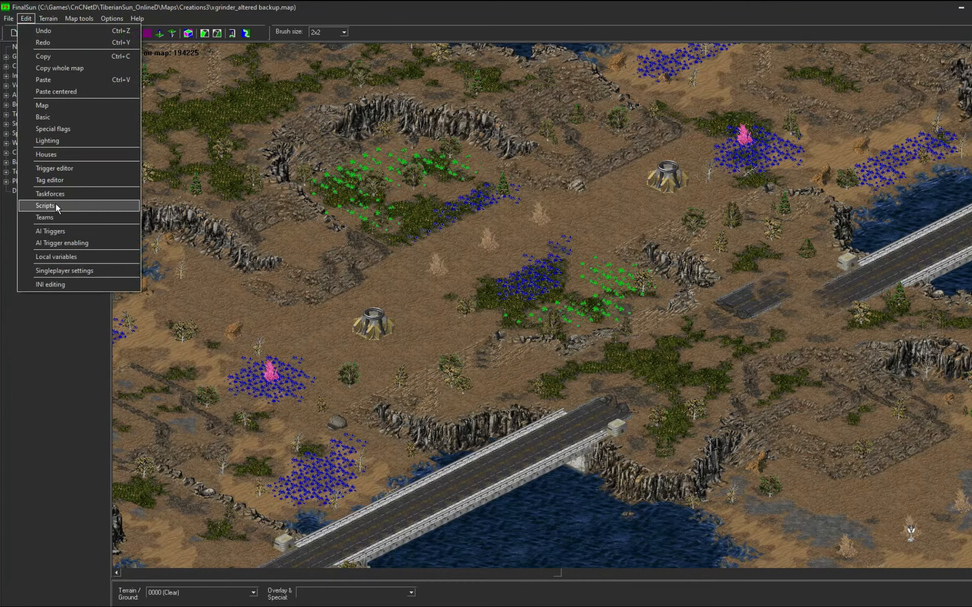
pyautogui.click(56, 203)
pyautogui.click(465, 235)
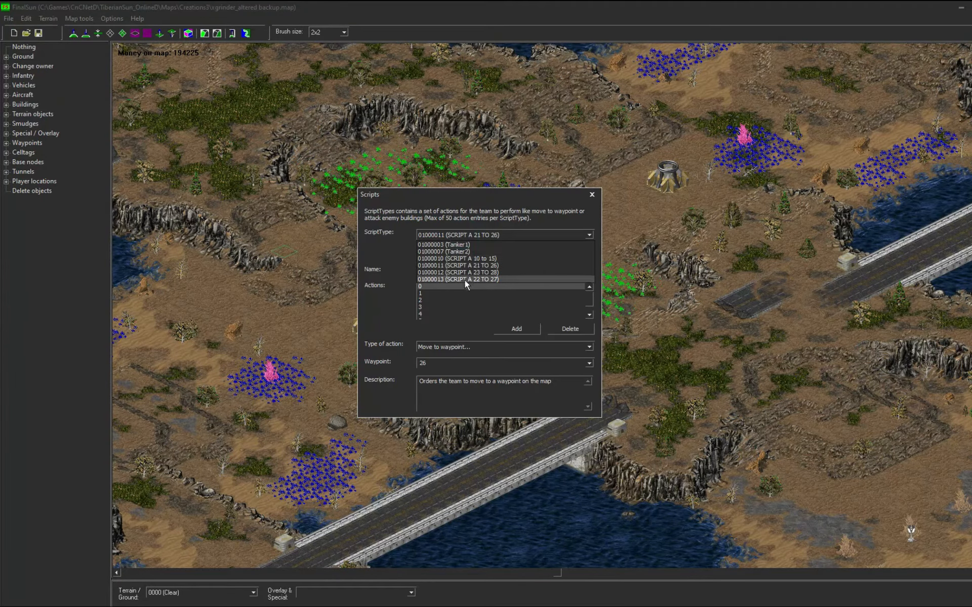
pyautogui.click(465, 282)
pyautogui.click(435, 305)
pyautogui.click(439, 312)
pyautogui.scroll(-1, 446, 308)
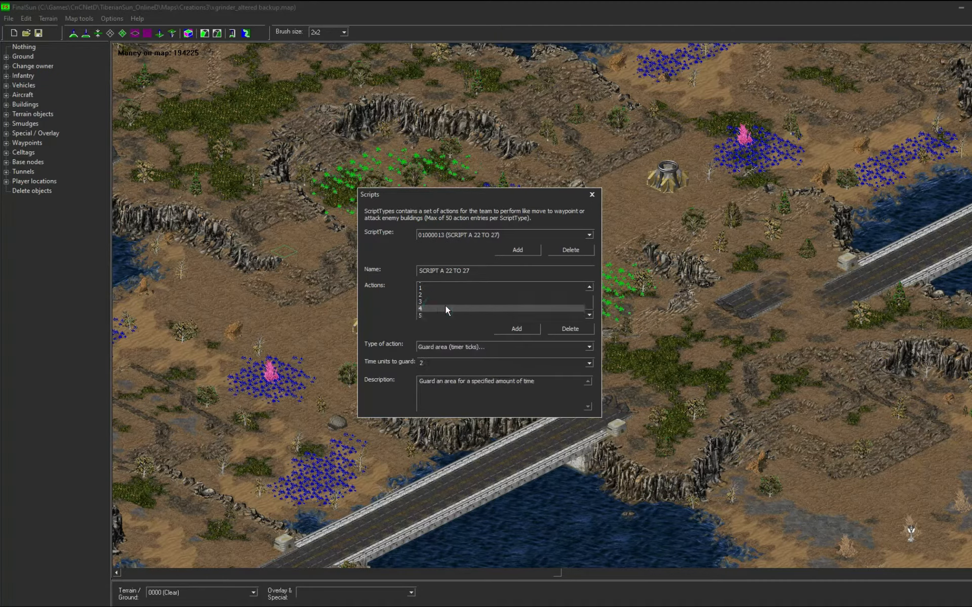
pyautogui.click(472, 236)
pyautogui.click(475, 266)
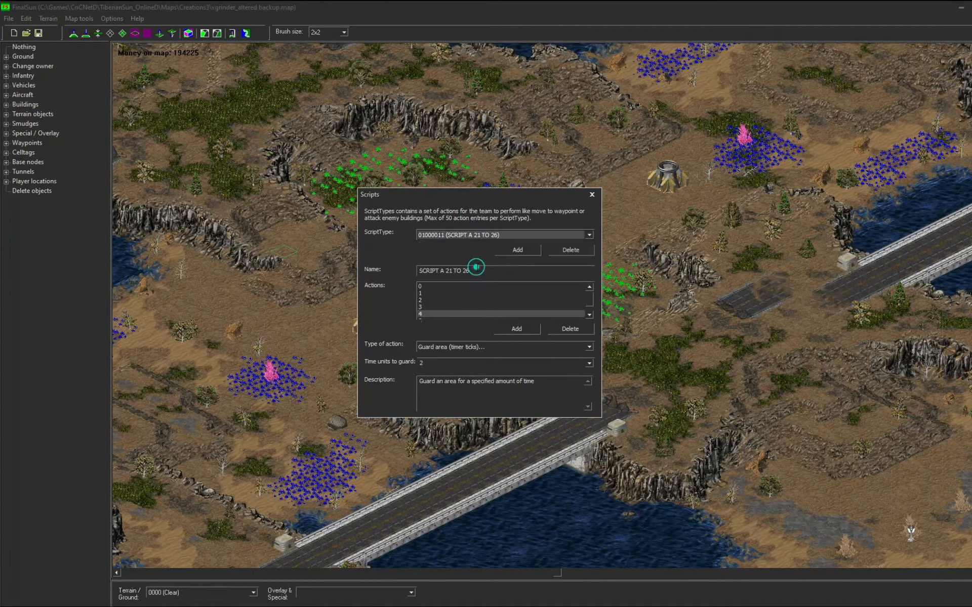
pyautogui.click(592, 194)
pyautogui.moveTo(724, 200); pyautogui.dragTo(489, 325)
pyautogui.moveTo(693, 292); pyautogui.dragTo(472, 397)
pyautogui.moveTo(451, 343); pyautogui.dragTo(664, 380)
pyautogui.moveTo(663, 380); pyautogui.dragTo(545, 342)
pyautogui.moveTo(546, 342); pyautogui.dragTo(407, 154)
pyautogui.moveTo(407, 154); pyautogui.dragTo(421, 205)
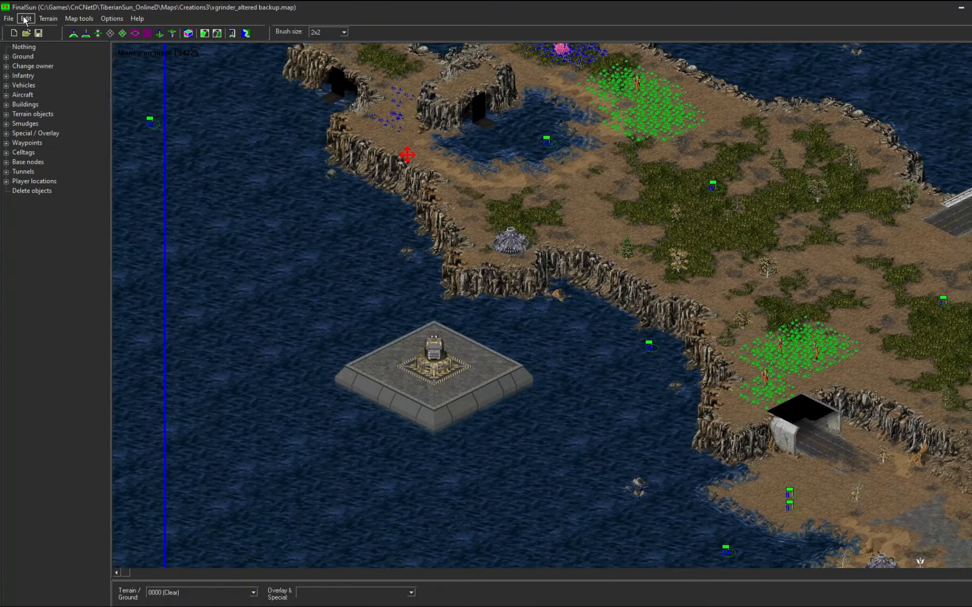
# - Create a new team type and name it wave A 1
pyautogui.click(25, 19)
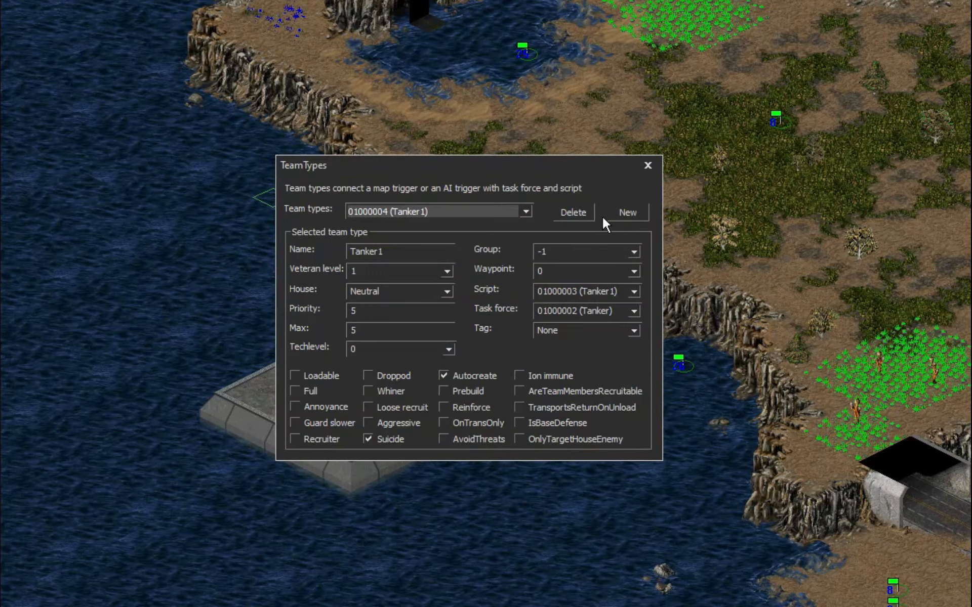
pyautogui.click(625, 213)
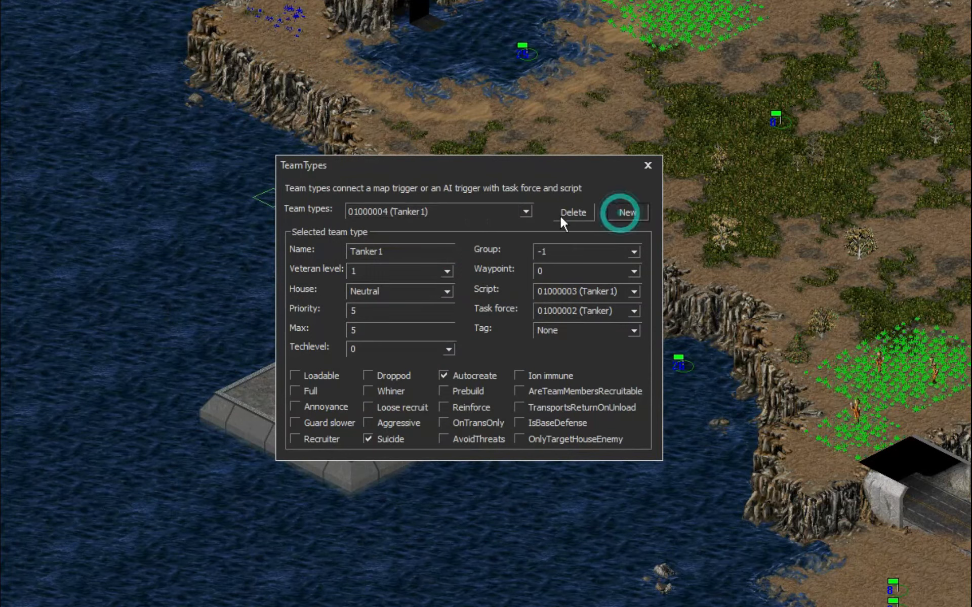
pyautogui.doubleClick(433, 250)
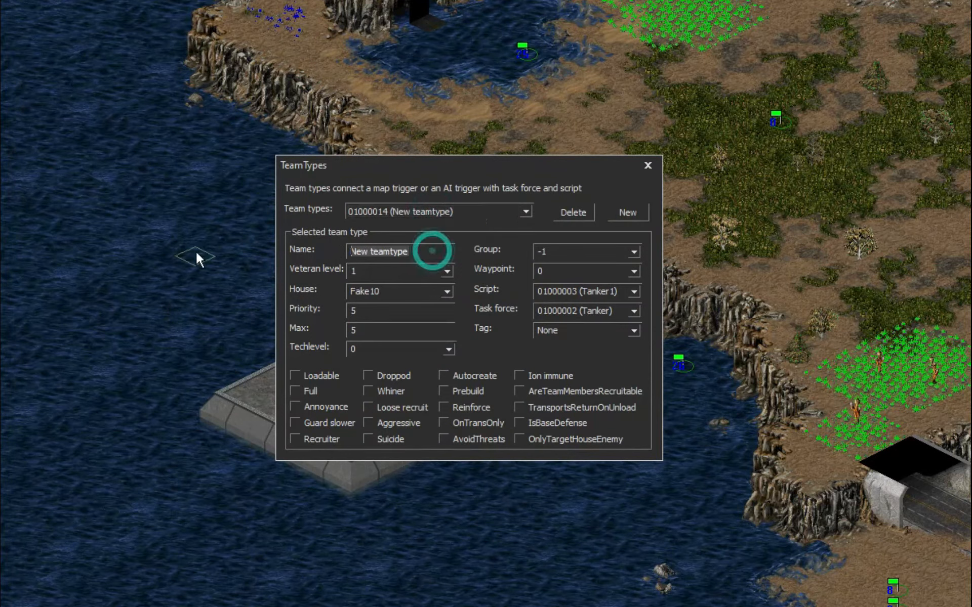
pyautogui.write('SCRIPT A')
pyautogui.doubleClick(381, 251)
pyautogui.write('Tean')
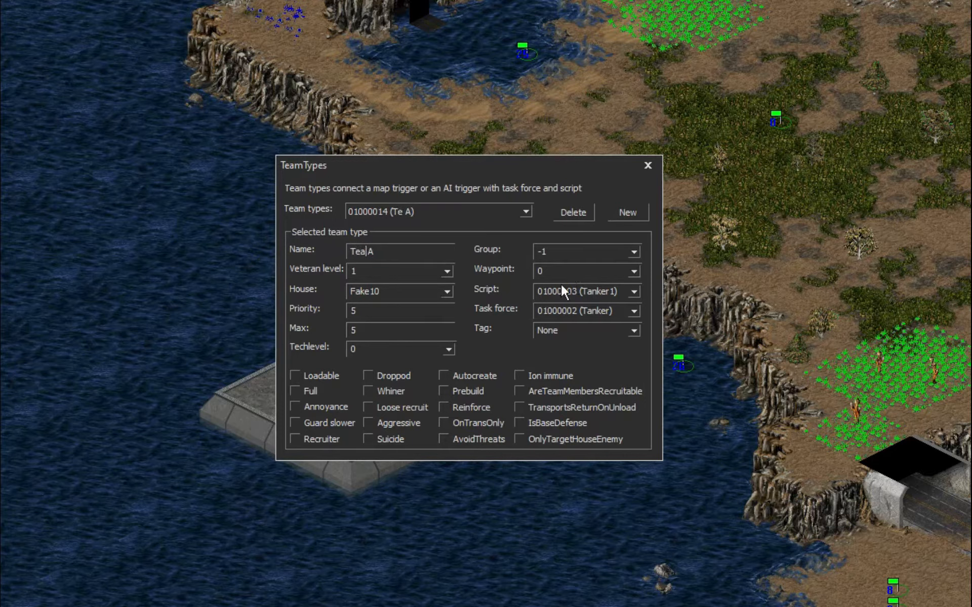
pyautogui.press('BackSpace')
pyautogui.write('m')
pyautogui.doubleClick(366, 252)
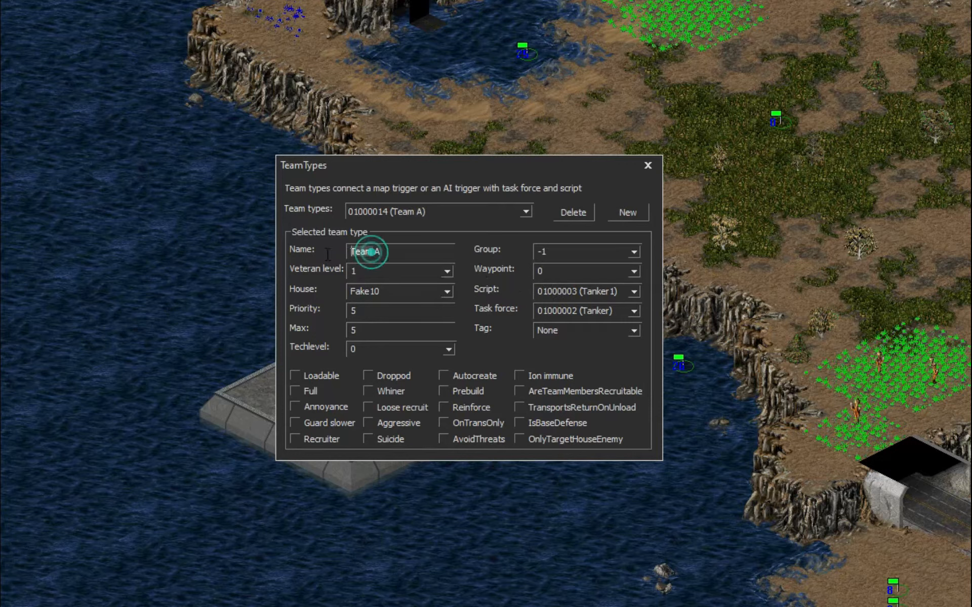
pyautogui.write('wave')
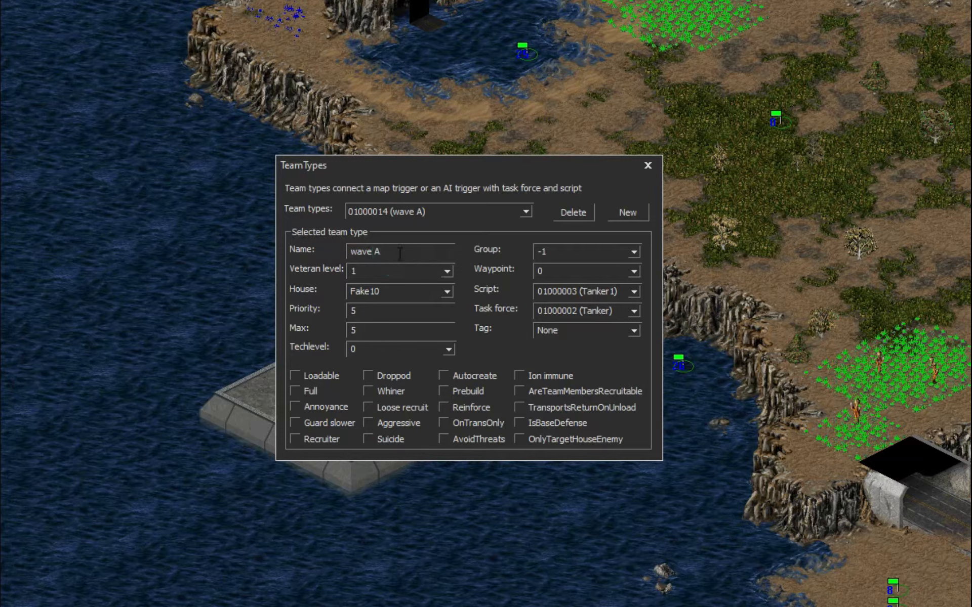
pyautogui.write(' A first')
pyautogui.doubleClick(384, 251)
pyautogui.write('1')
pyautogui.hotkey('ctrl', 'a')
pyautogui.write('wave A 1')
# - Set the wave A 1 team's house to Neutral and enable Autocreate
pyautogui.click(446, 293)
pyautogui.write('neu')
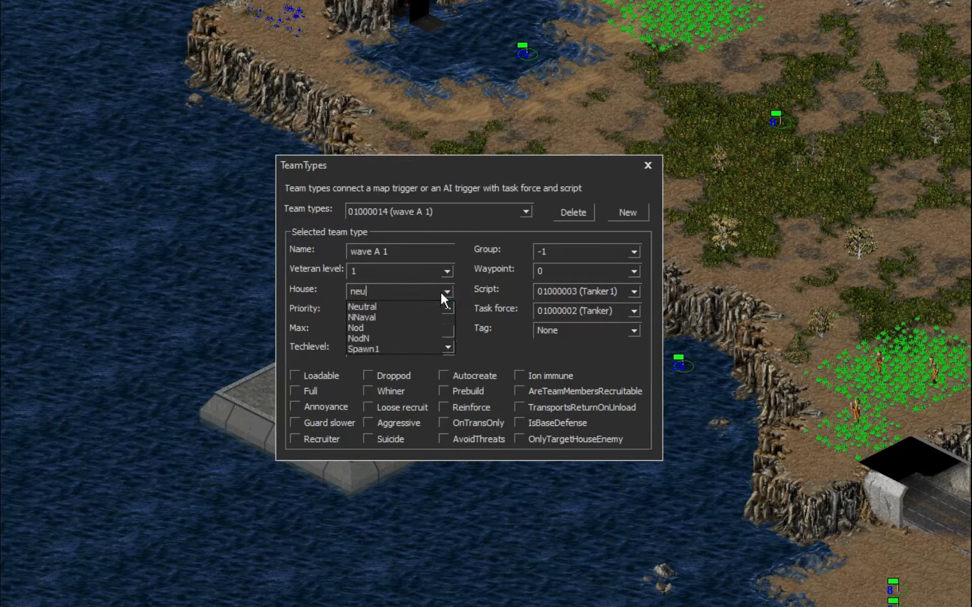
pyautogui.click(424, 307)
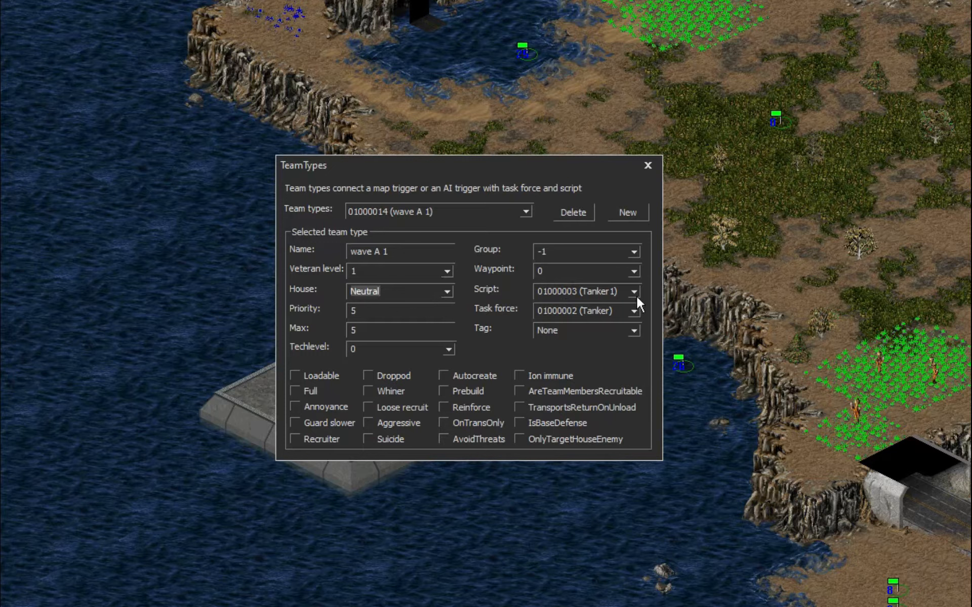
pyautogui.click(442, 375)
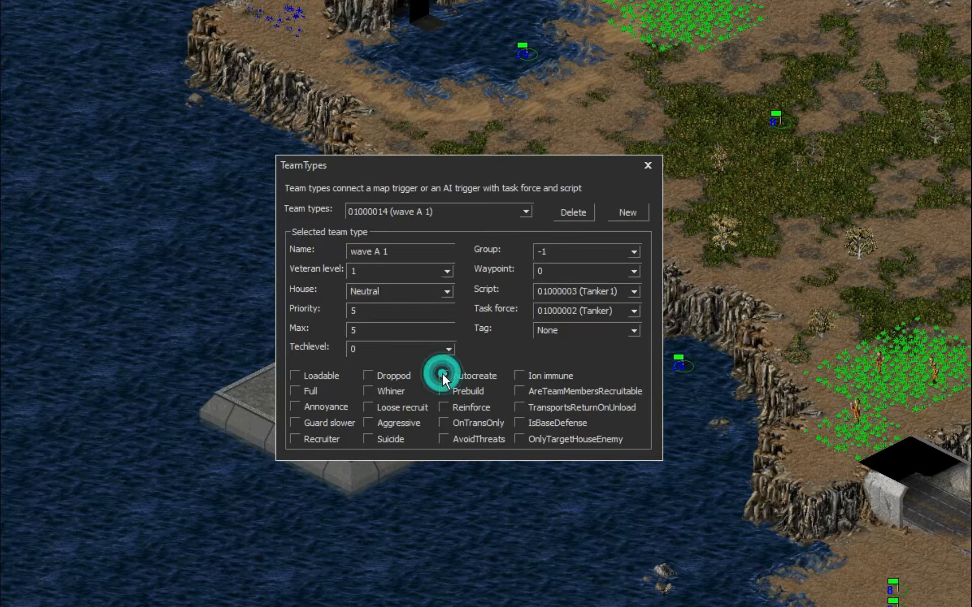
# - Assign SCRIPT A 10 to 15 and the Storm wave1 task force to the wave A 1 team, with Suicide enabled
pyautogui.click(634, 291)
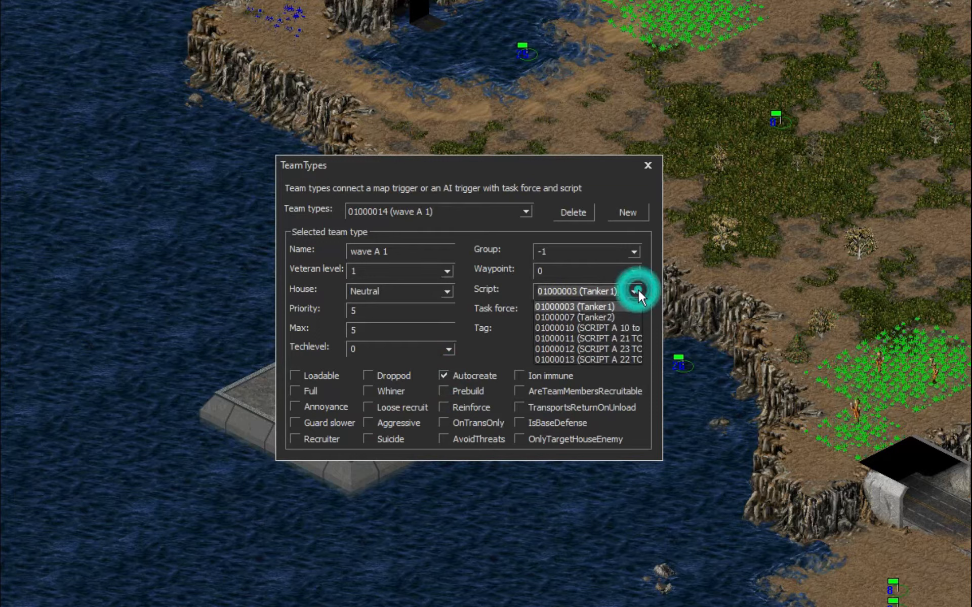
pyautogui.click(624, 329)
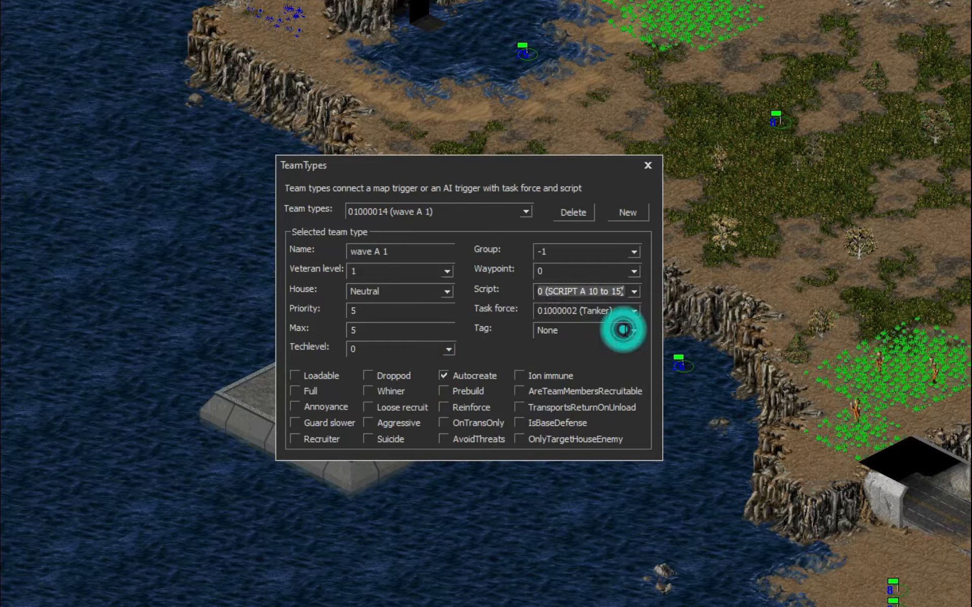
pyautogui.click(634, 311)
pyautogui.click(610, 336)
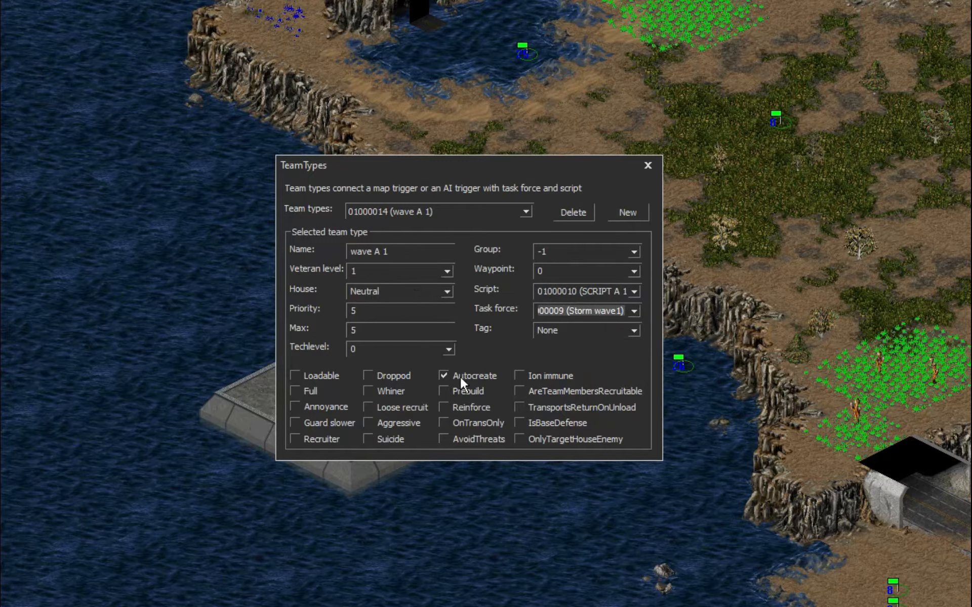
pyautogui.click(380, 440)
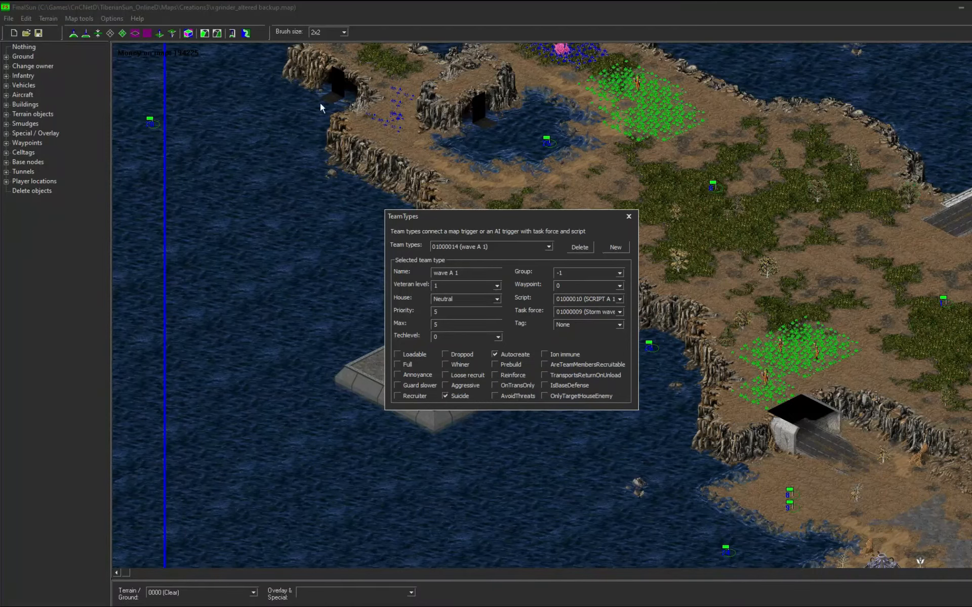
# - Close the team types editor and save the map, accepting the map check
pyautogui.click(629, 216)
pyautogui.click(41, 35)
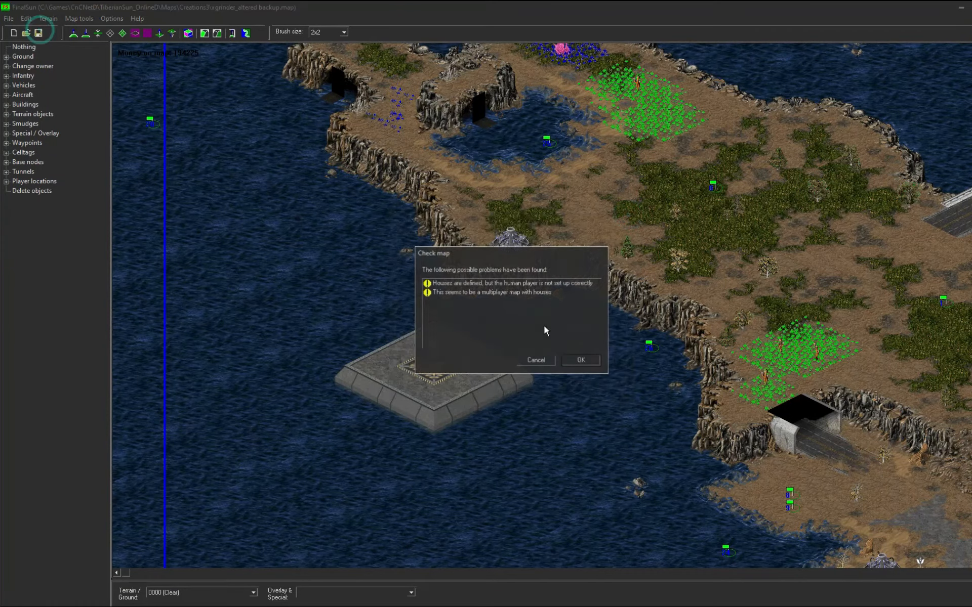
pyautogui.click(581, 358)
# - Switch to TSWaveMaker and open the map file xgrinder_altered backup from the Creations3 folder, dismissing the load warning
pyautogui.click(590, 554)
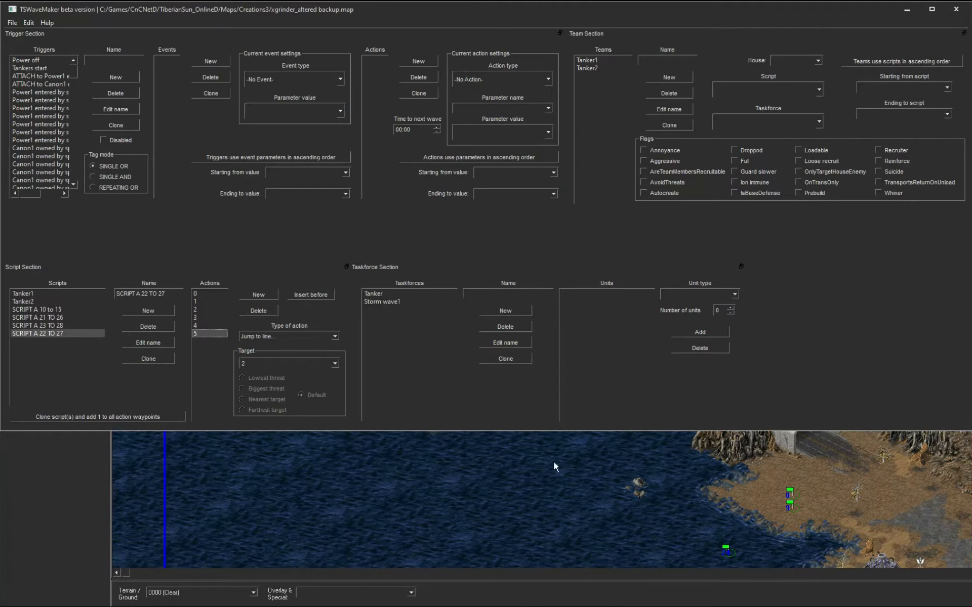
pyautogui.click(11, 23)
pyautogui.click(21, 46)
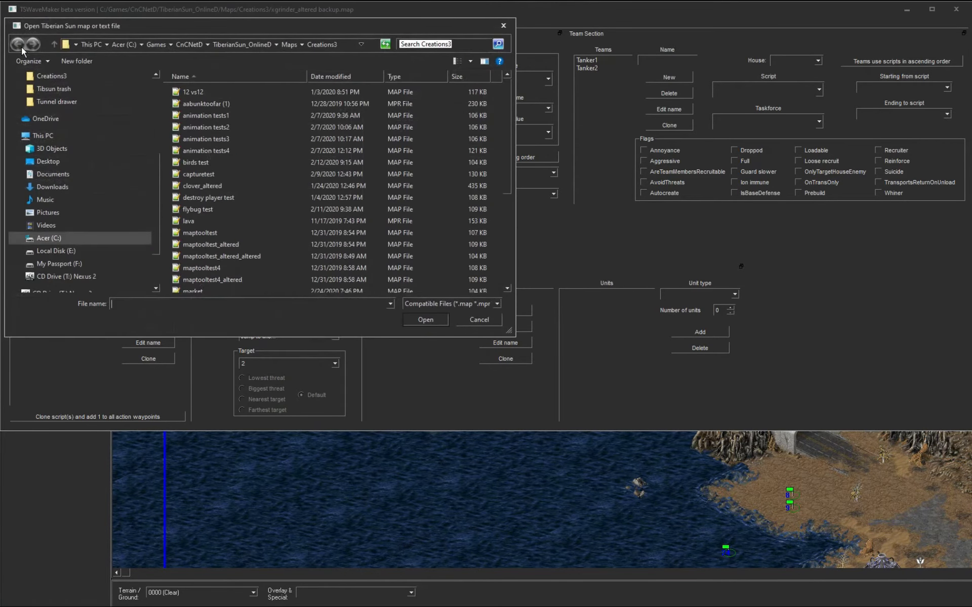
pyautogui.click(235, 274)
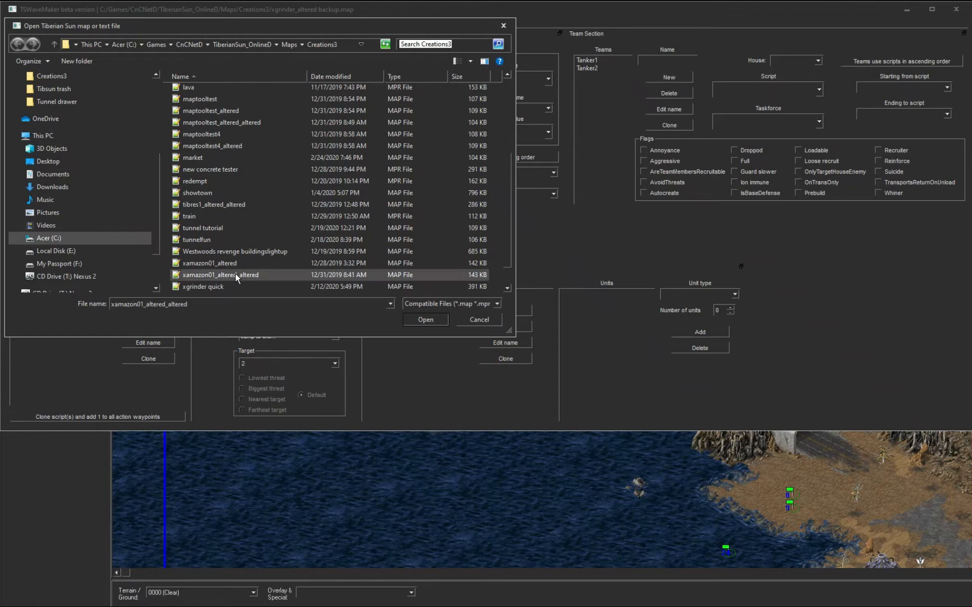
pyautogui.scroll(-1, 227, 228)
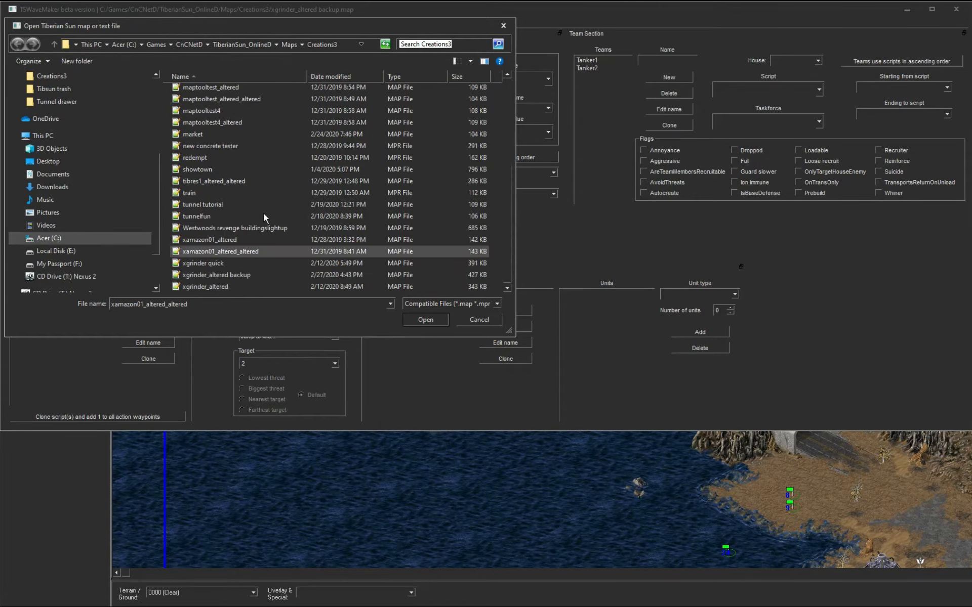
pyautogui.doubleClick(232, 275)
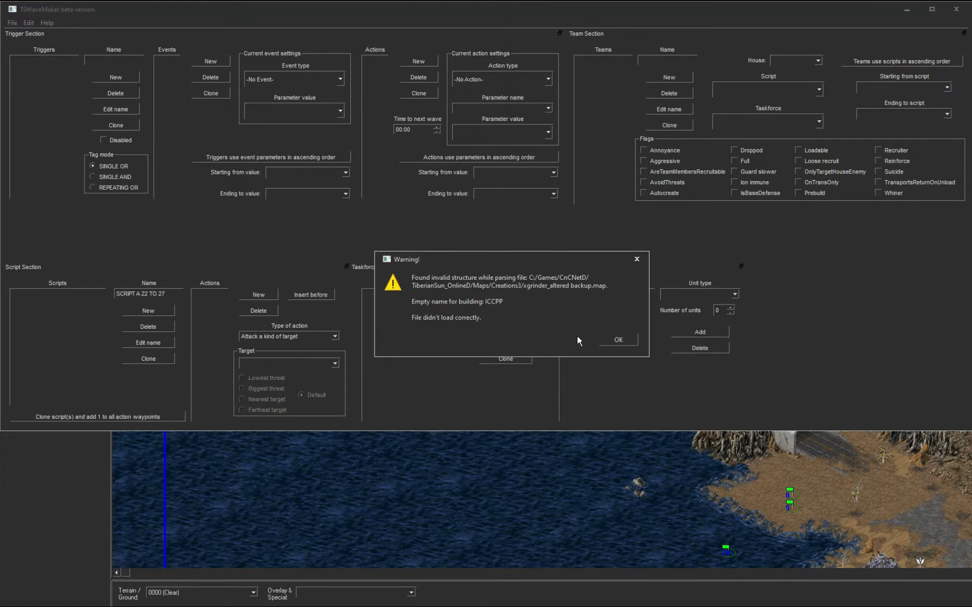
pyautogui.click(611, 344)
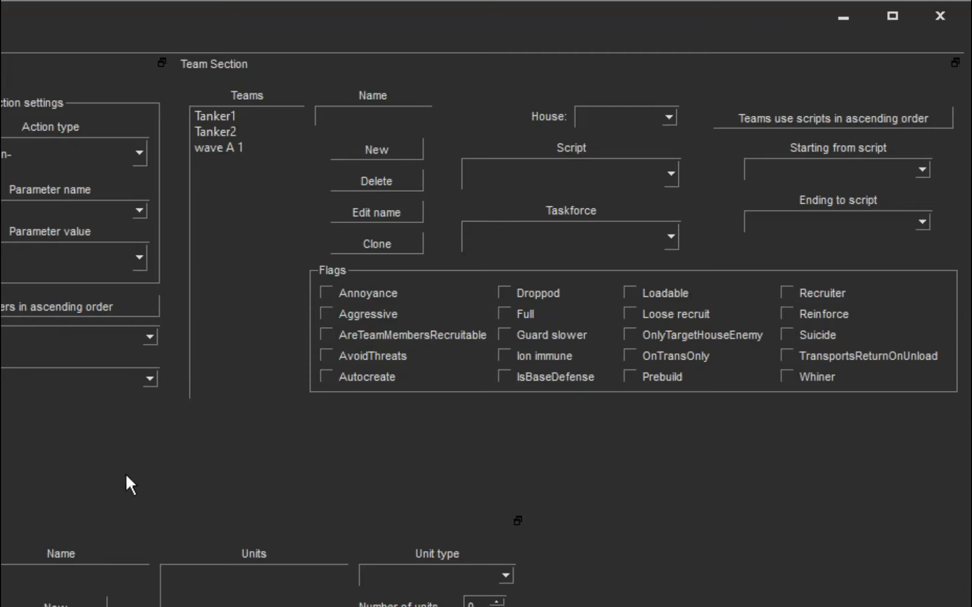
pyautogui.click(229, 146)
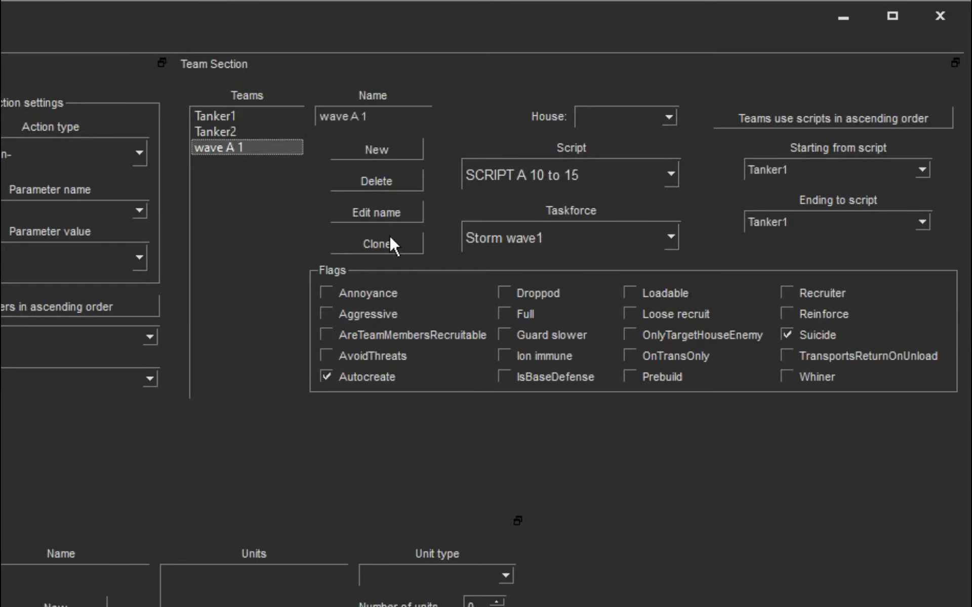
pyautogui.click(379, 244)
pyautogui.click(379, 244)
pyautogui.click(379, 245)
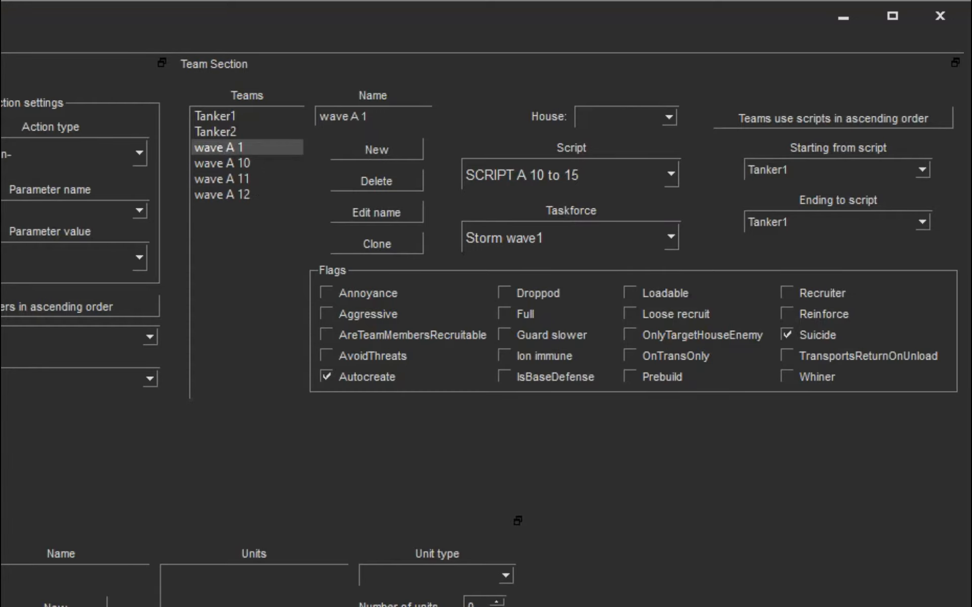
pyautogui.click(256, 162)
pyautogui.keyDown('shift'); pyautogui.click(261, 194); pyautogui.keyUp('shift')
pyautogui.click(376, 181)
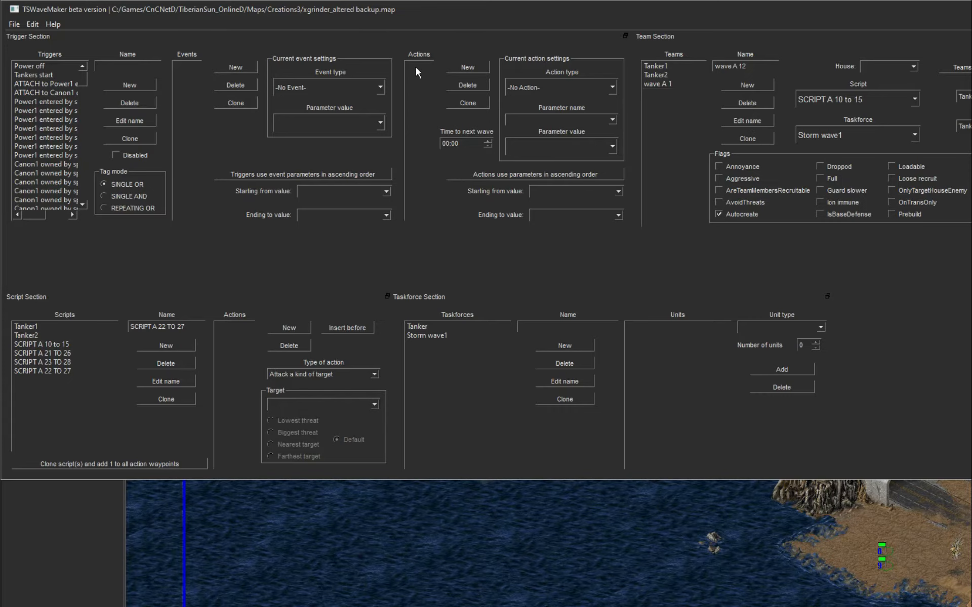
# - Check the cloned unit naming options in the program settings
pyautogui.click(32, 23)
pyautogui.click(46, 39)
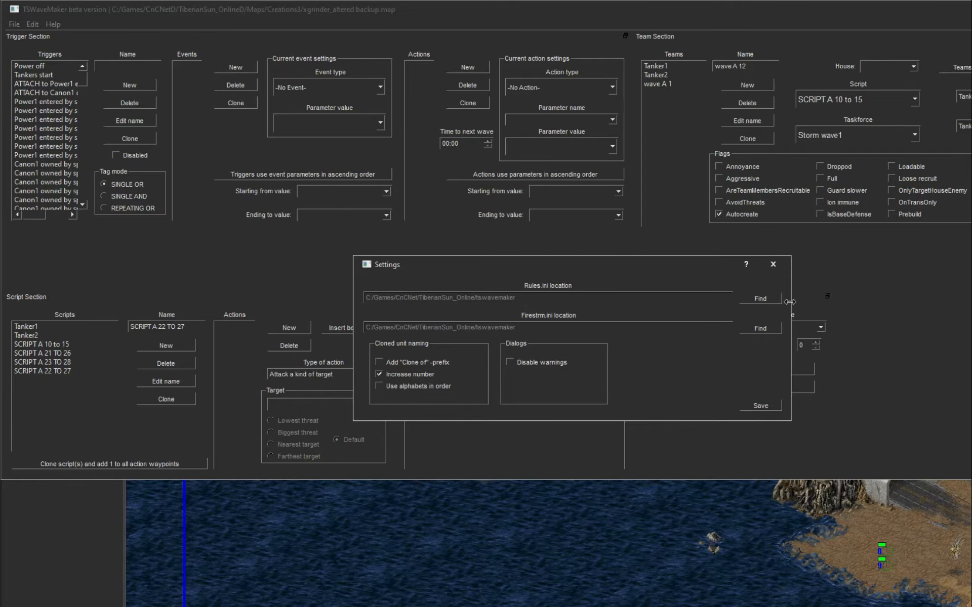
pyautogui.click(773, 264)
# - Clone the wave A 1 team three times
pyautogui.click(657, 84)
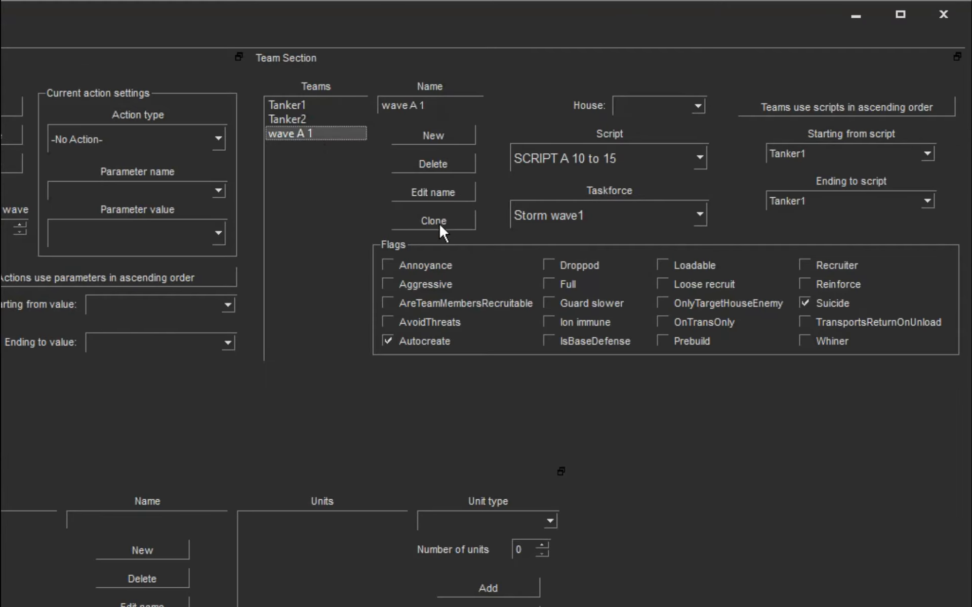
pyautogui.click(438, 223)
pyautogui.click(438, 223)
pyautogui.click(438, 223)
# - Assign scripts in ascending order, from SCRIPT A 10 to 15 through SCRIPT A 22 TO 27, to teams wave A 1 through wave A 4
pyautogui.keyDown('shift'); pyautogui.click(304, 179); pyautogui.keyUp('shift')
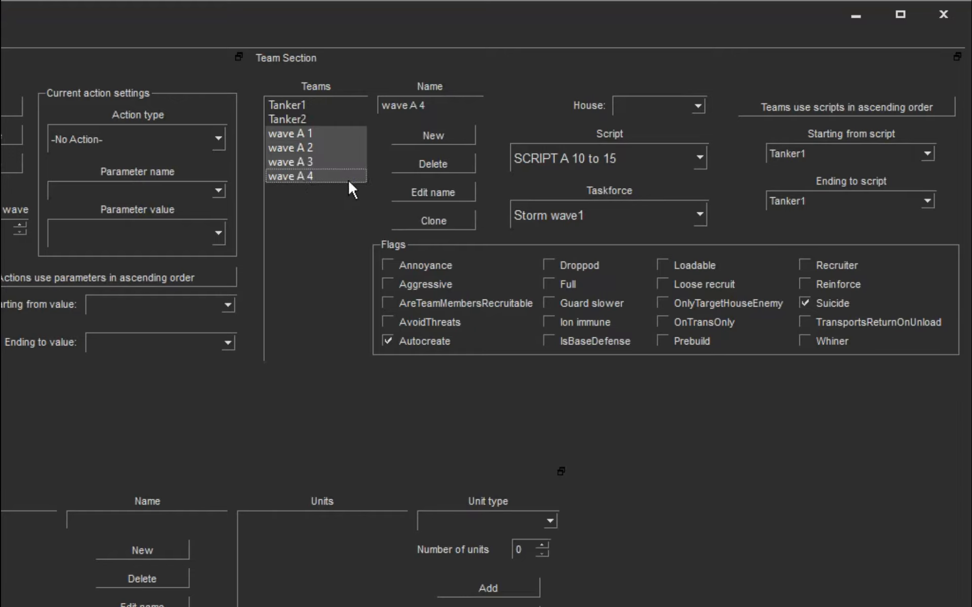
pyautogui.click(305, 135)
pyautogui.keyDown('shift'); pyautogui.click(295, 177); pyautogui.keyUp('shift')
pyautogui.click(882, 157)
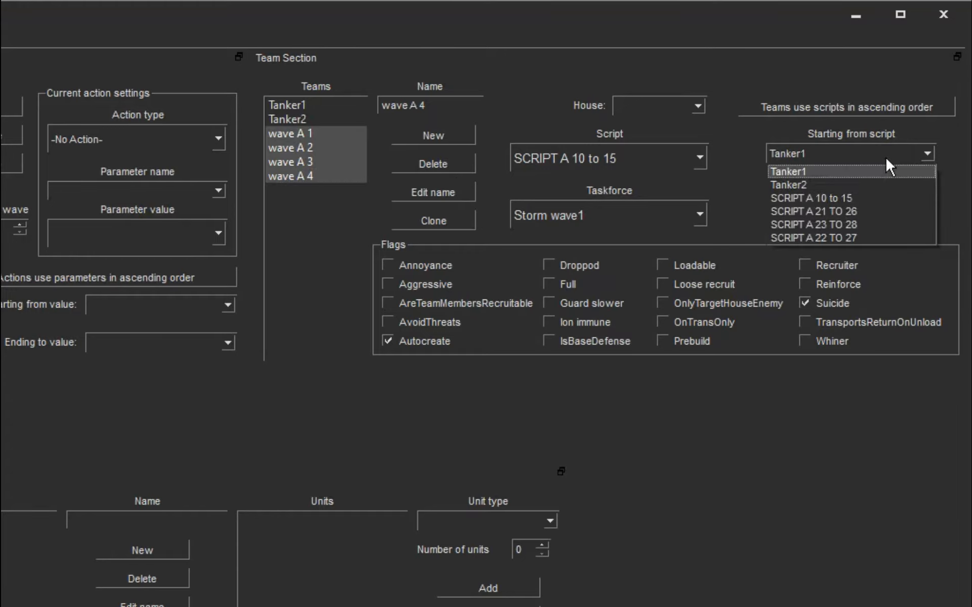
pyautogui.click(842, 199)
pyautogui.click(849, 200)
pyautogui.click(823, 281)
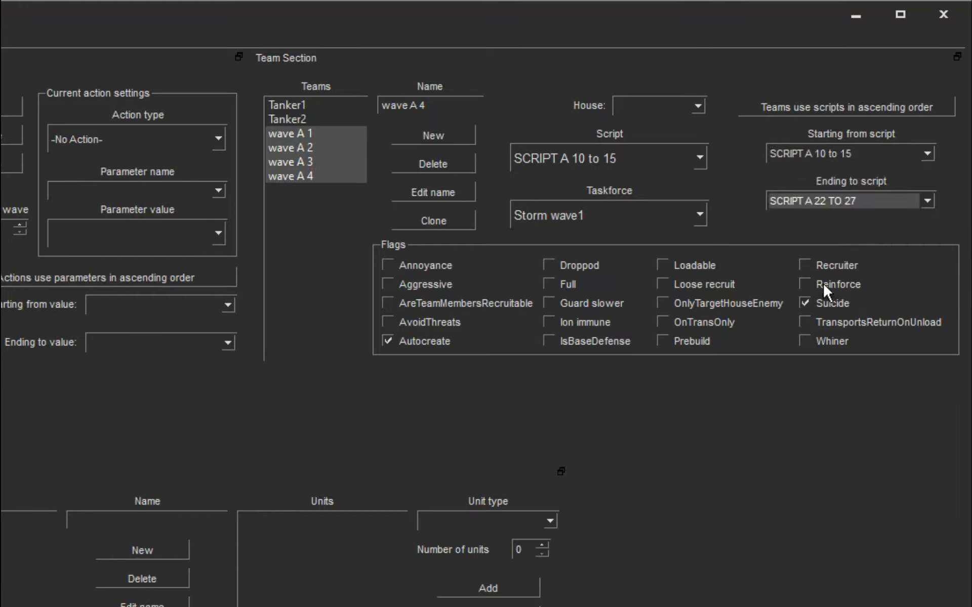
pyautogui.click(812, 107)
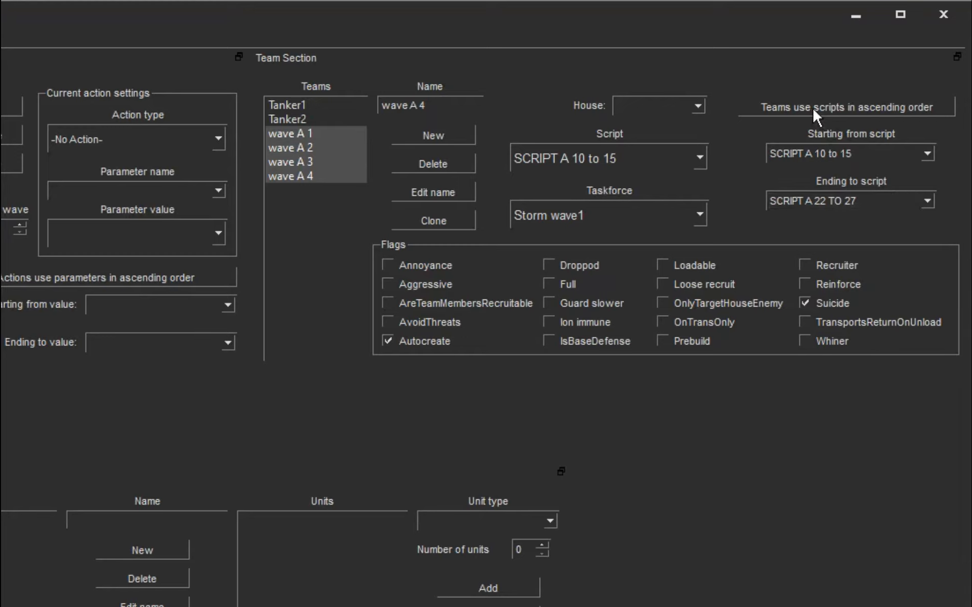
# - Examine the script assigned to each of the teams wave A 1 to wave A 4
pyautogui.click(295, 138)
pyautogui.click(297, 144)
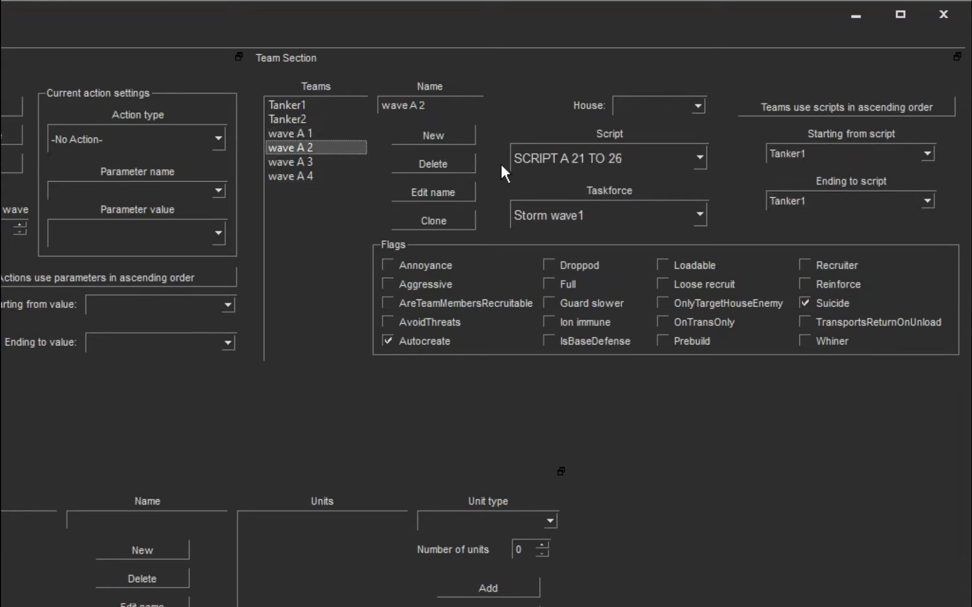
pyautogui.click(322, 162)
pyautogui.click(310, 175)
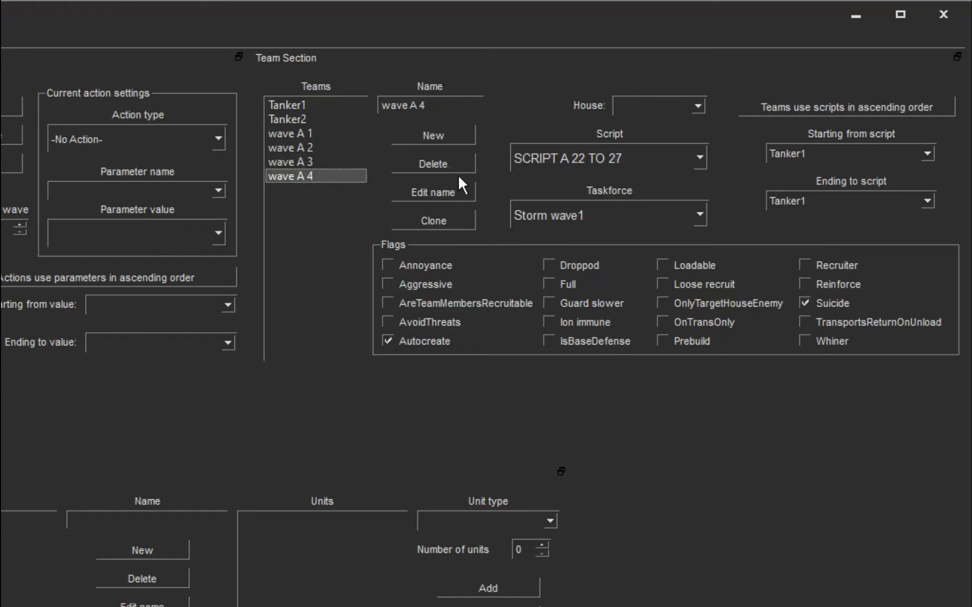
pyautogui.click(318, 160)
pyautogui.click(314, 147)
pyautogui.click(312, 133)
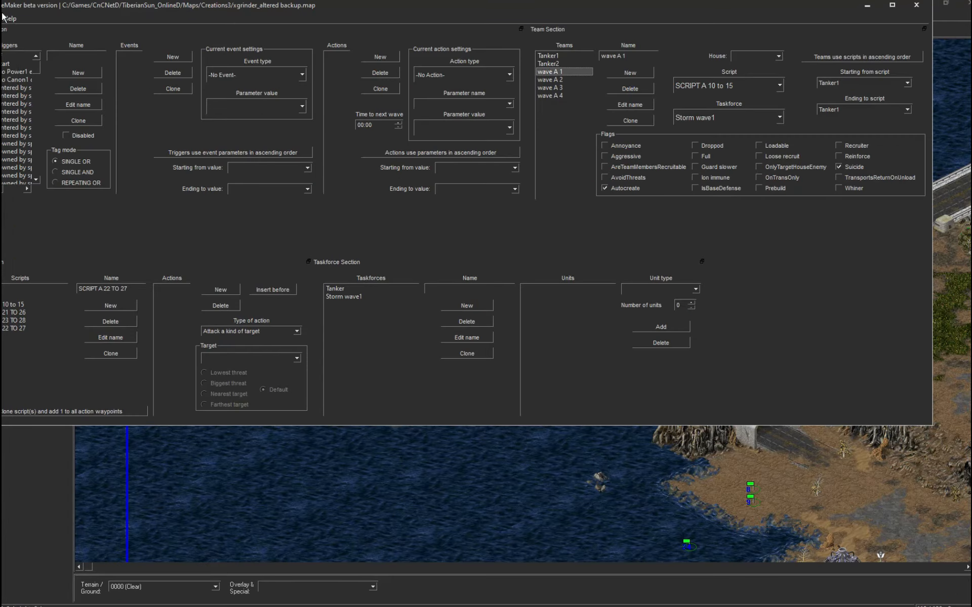
# - Switch back to FinalSun and reopen xgrinder_altered backup.map from the recent files
pyautogui.moveTo(2, 6); pyautogui.dragTo(13, 62)
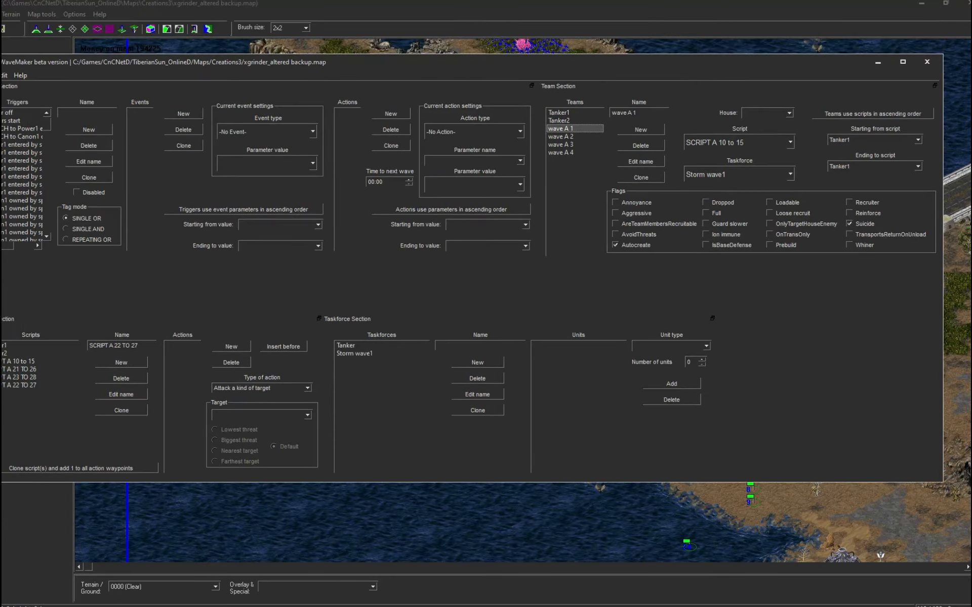
pyautogui.click(1, 14)
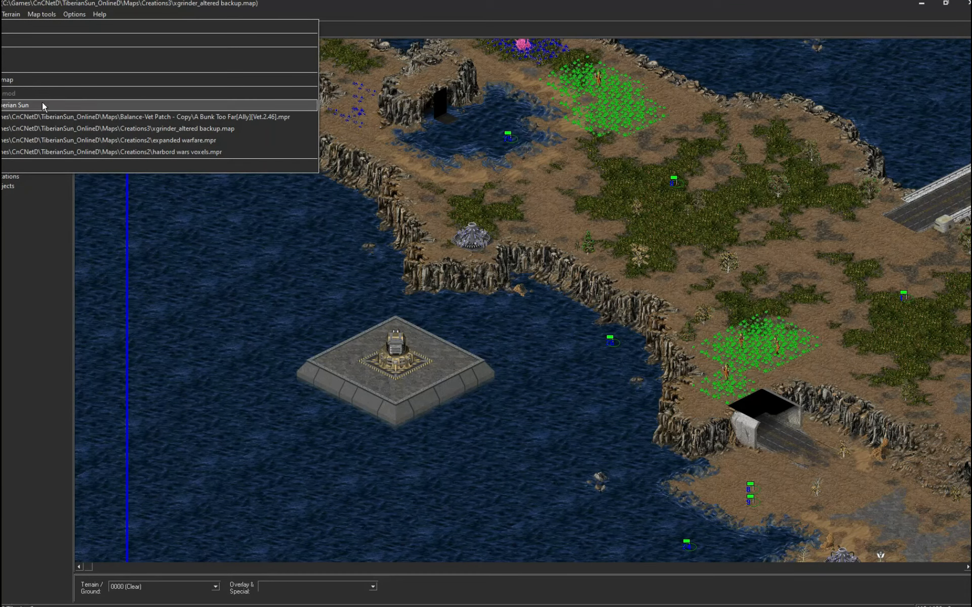
pyautogui.click(53, 130)
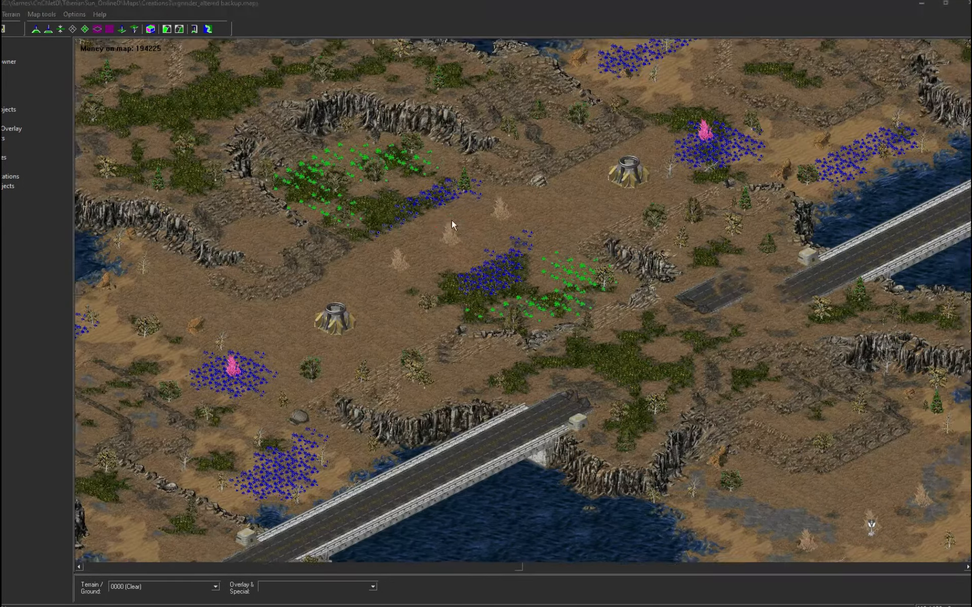
# - Create a new map trigger named Wave A1 and set its house to Neutral
pyautogui.moveTo(452, 221); pyautogui.dragTo(230, 284)
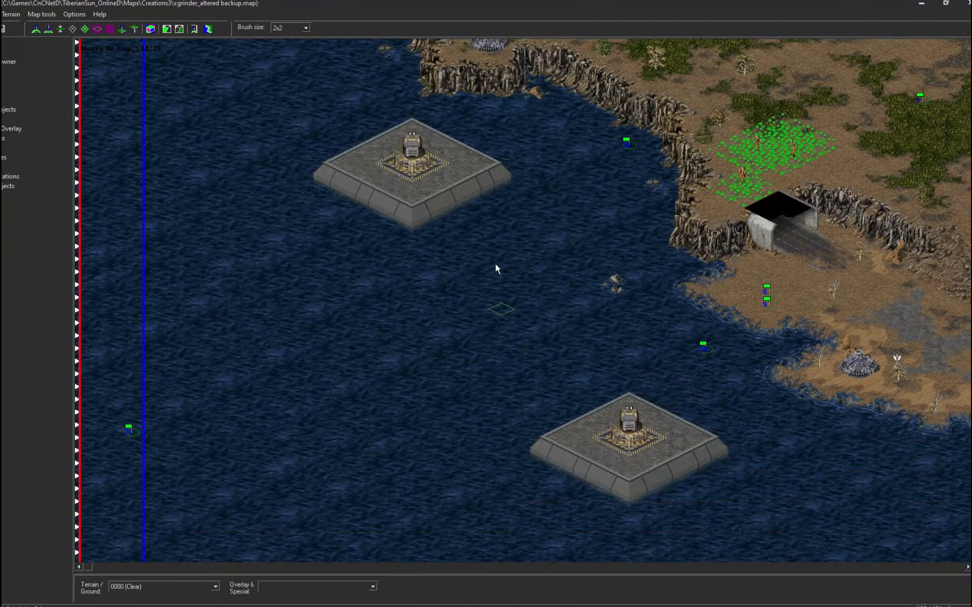
pyautogui.moveTo(500, 312); pyautogui.dragTo(498, 293)
pyautogui.click(1, 14)
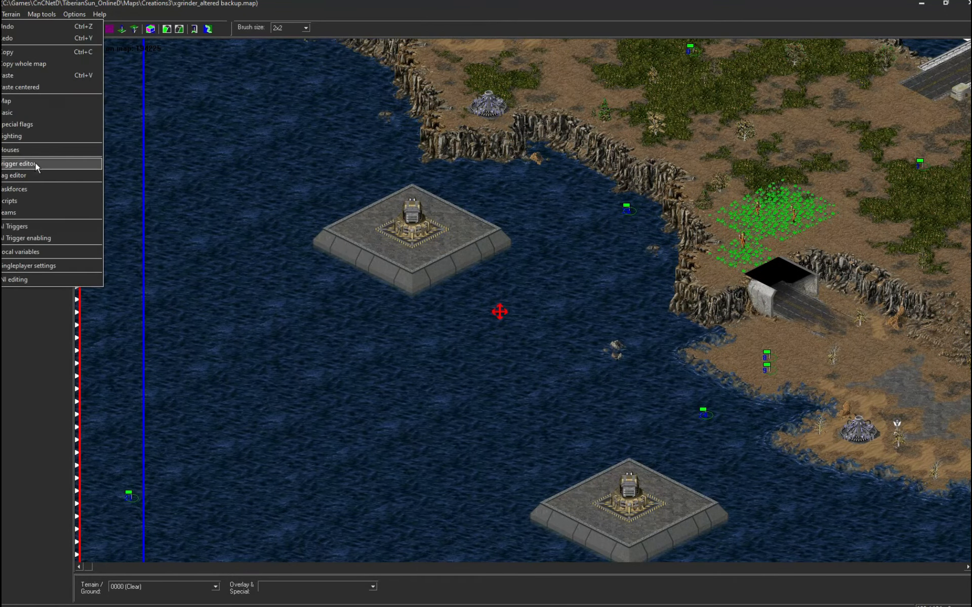
pyautogui.click(34, 164)
pyautogui.click(437, 183)
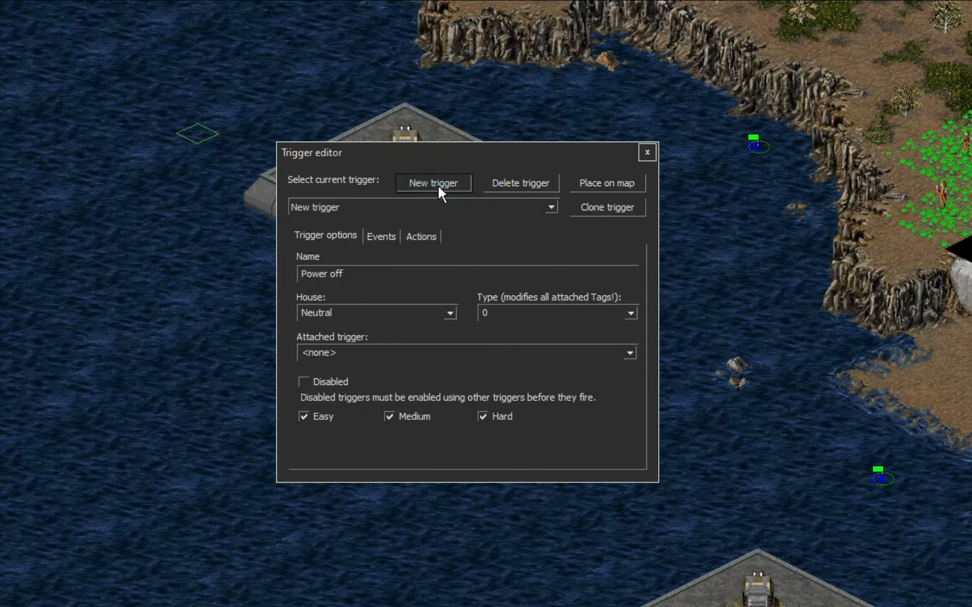
pyautogui.doubleClick(362, 272)
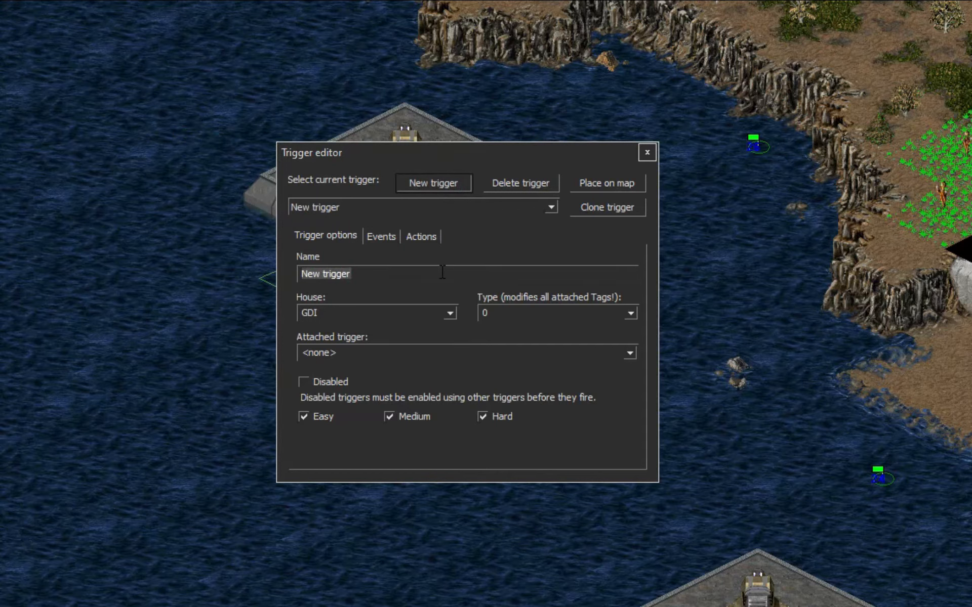
pyautogui.write('Wave A1')
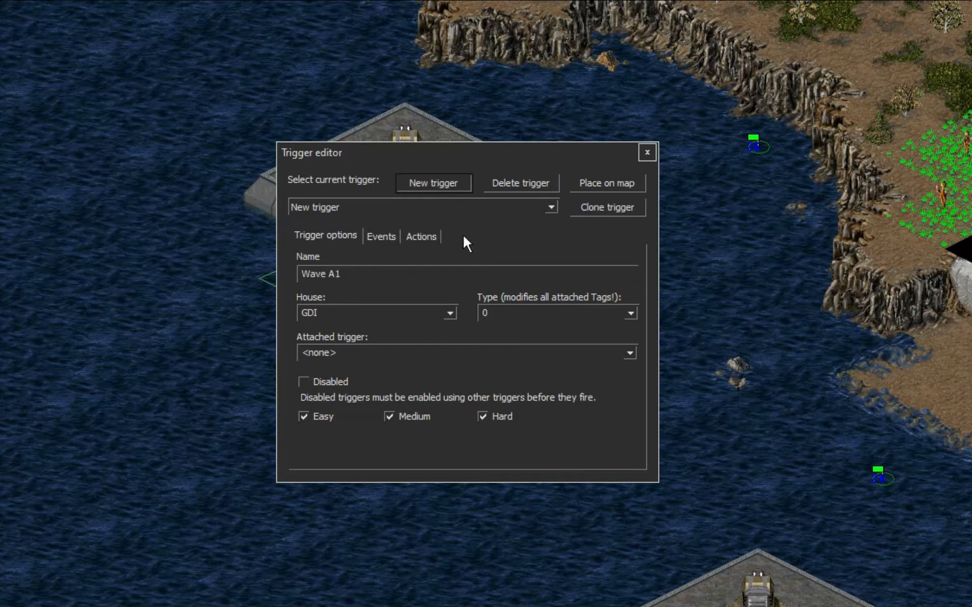
pyautogui.click(448, 313)
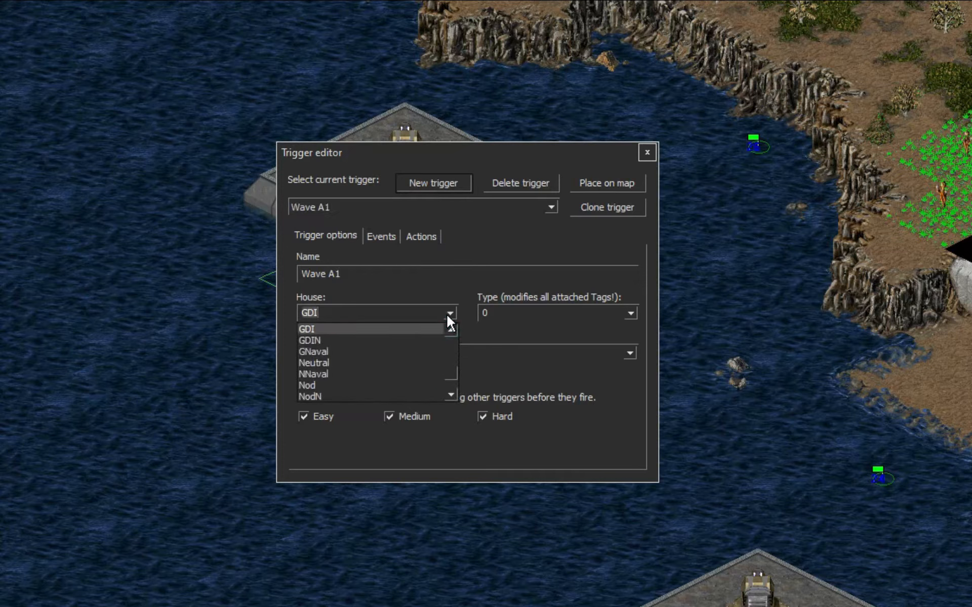
pyautogui.click(331, 362)
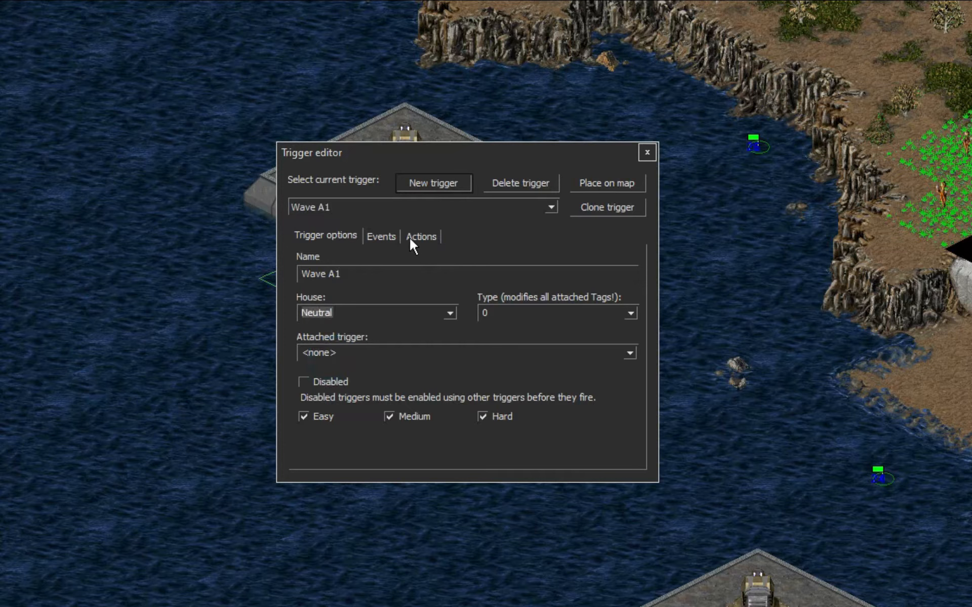
# - Add a new event to the Wave A1 trigger and set the trigger type to 2 - OR repeating
pyautogui.click(383, 236)
pyautogui.click(519, 263)
pyautogui.click(603, 297)
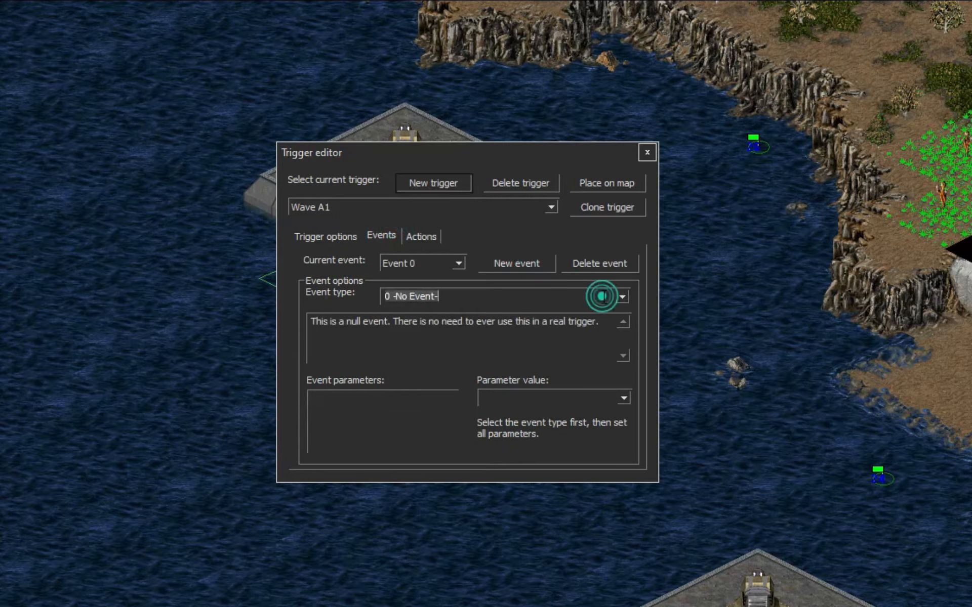
pyautogui.click(335, 235)
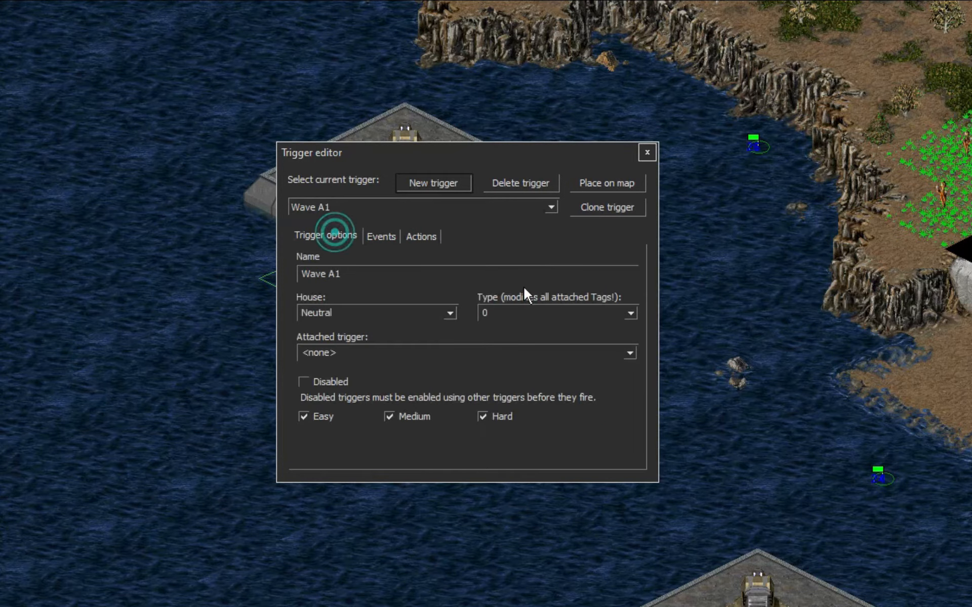
pyautogui.click(630, 311)
pyautogui.click(518, 349)
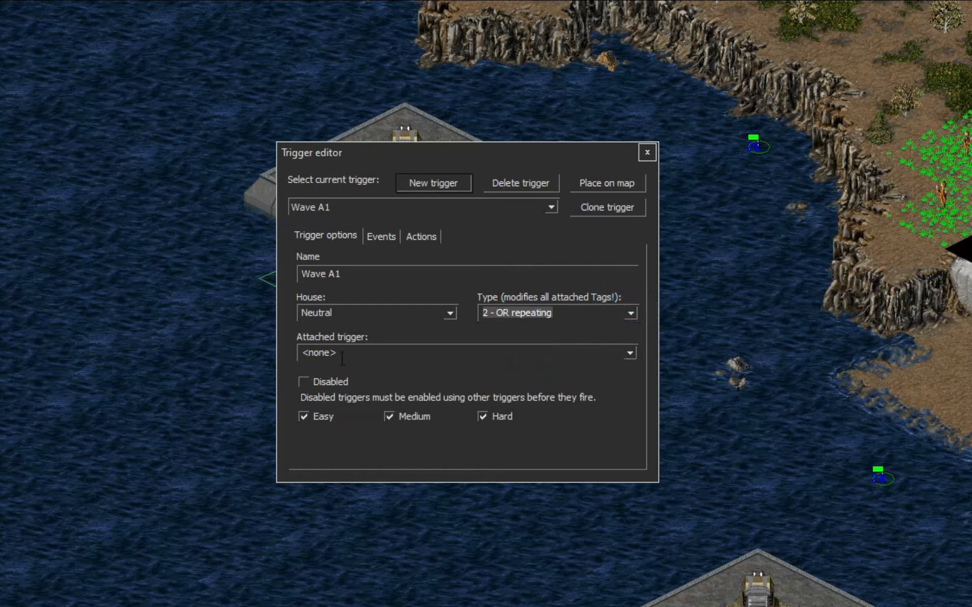
# - Set the Wave A1 trigger's event to 13 Elapsed Time with a value of 120
pyautogui.click(381, 237)
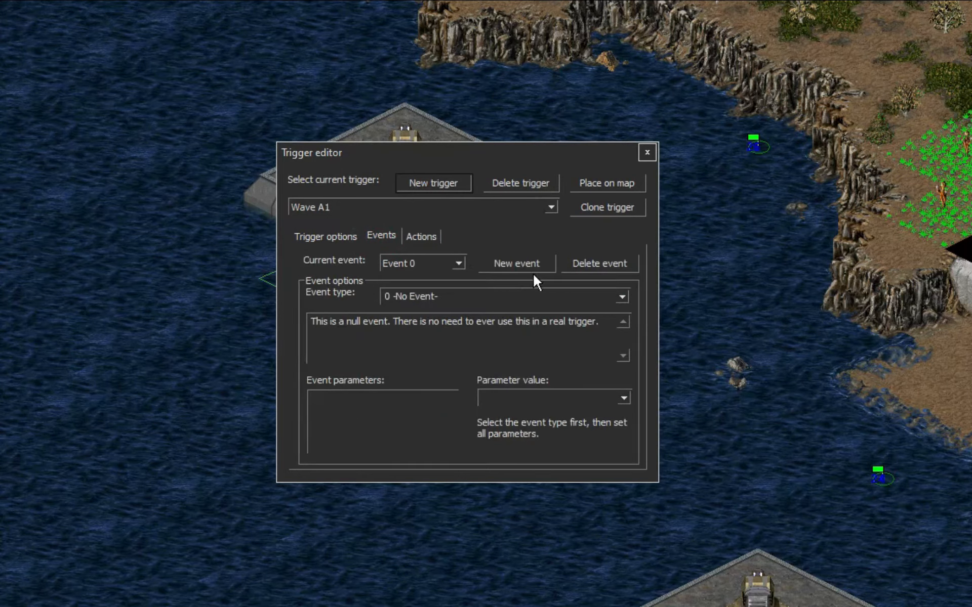
pyautogui.click(622, 297)
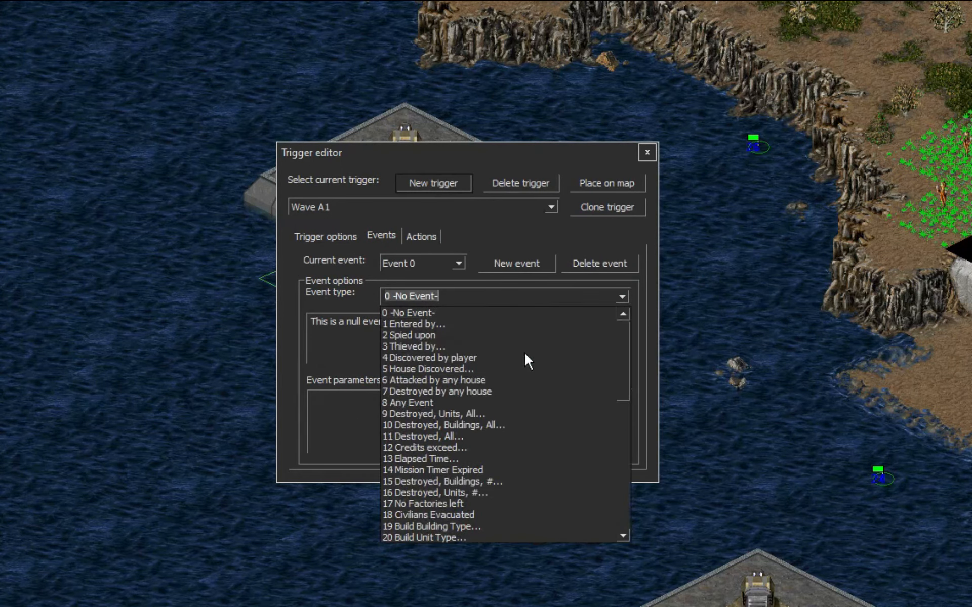
pyautogui.click(424, 458)
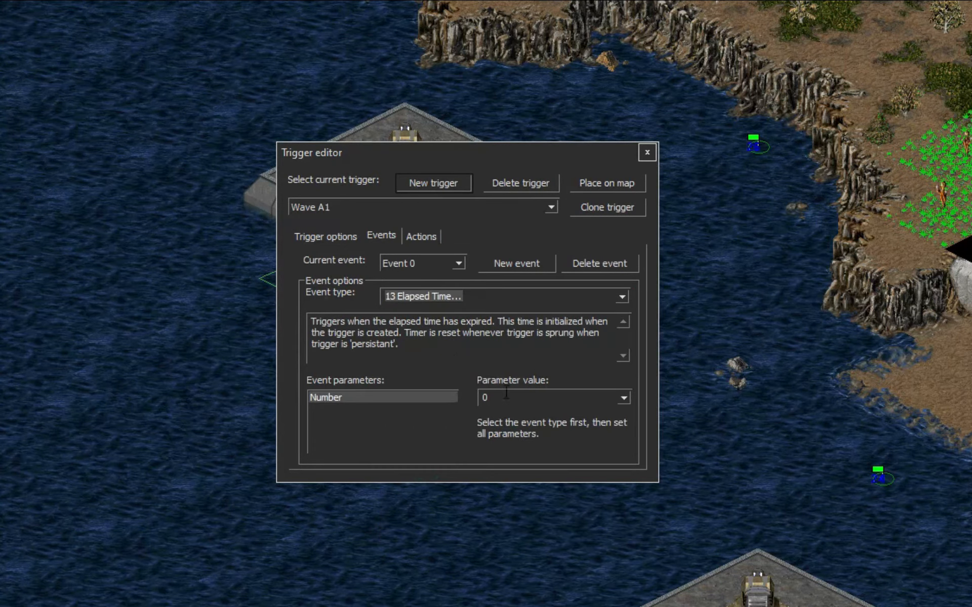
pyautogui.click(537, 396)
pyautogui.write('12')
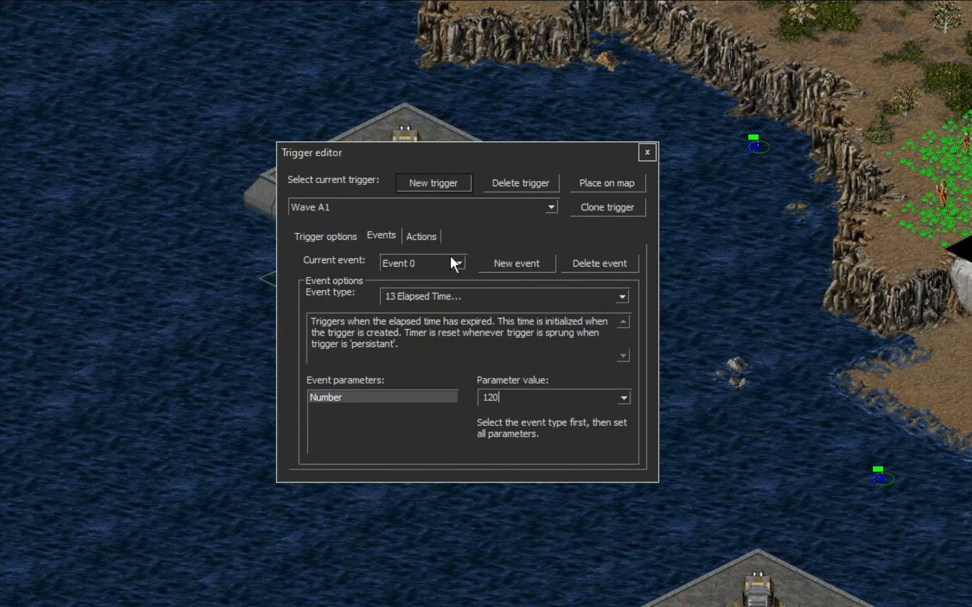
# - Add a first action to Wave A1 of type 80 (reinforcement at waypoint) with team wave A 1 at waypoint 20
pyautogui.click(427, 237)
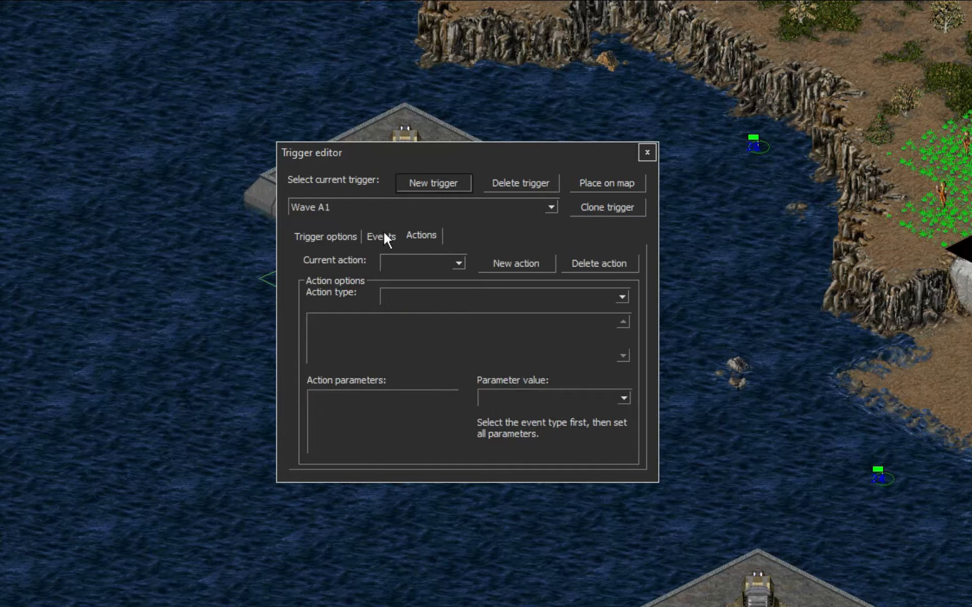
pyautogui.click(505, 263)
pyautogui.click(560, 291)
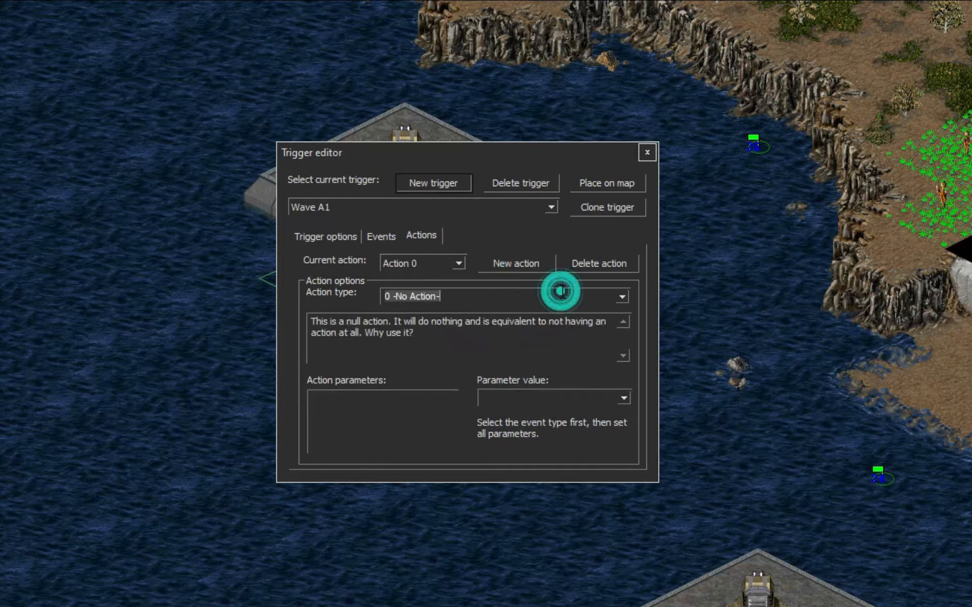
pyautogui.write('80')
pyautogui.click(627, 397)
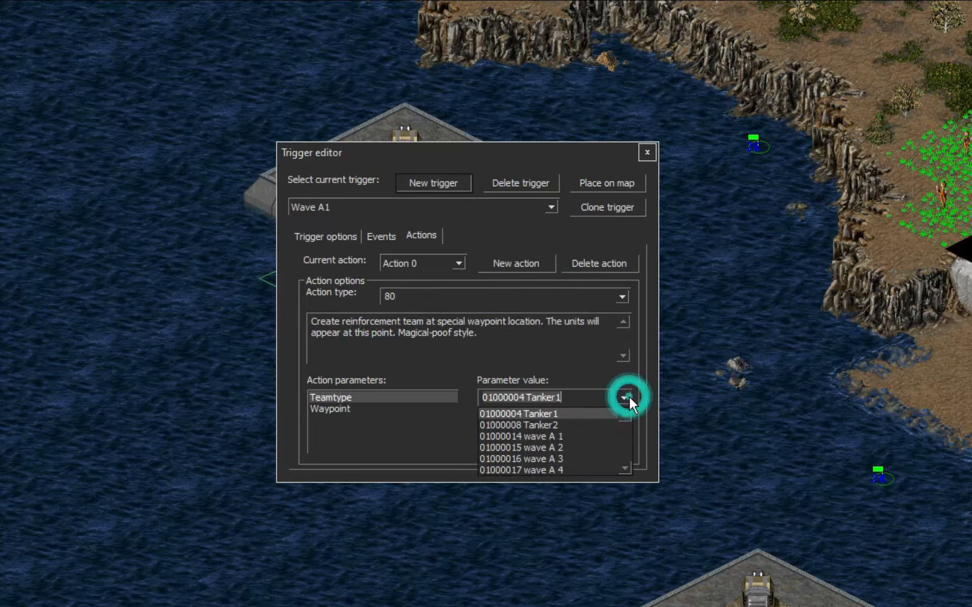
pyautogui.click(574, 434)
pyautogui.click(344, 408)
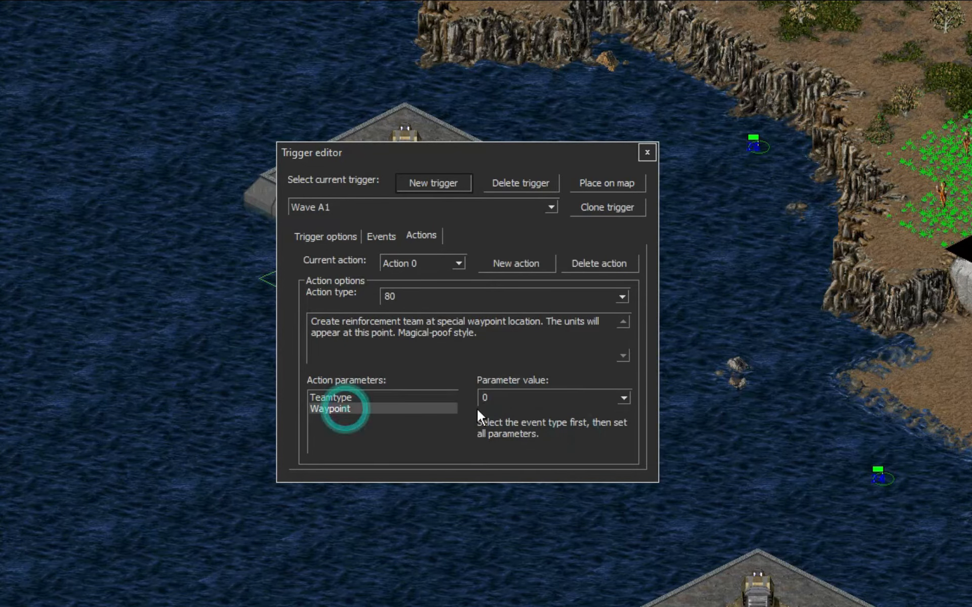
pyautogui.moveTo(90, 389); pyautogui.dragTo(28, 254)
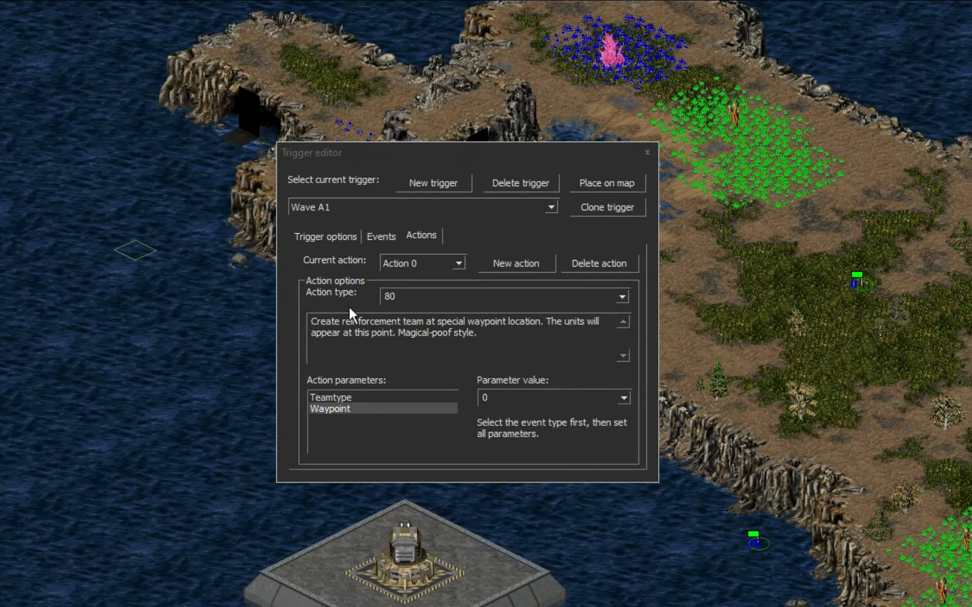
pyautogui.click(525, 397)
pyautogui.press('BackSpace')
pyautogui.write('20')
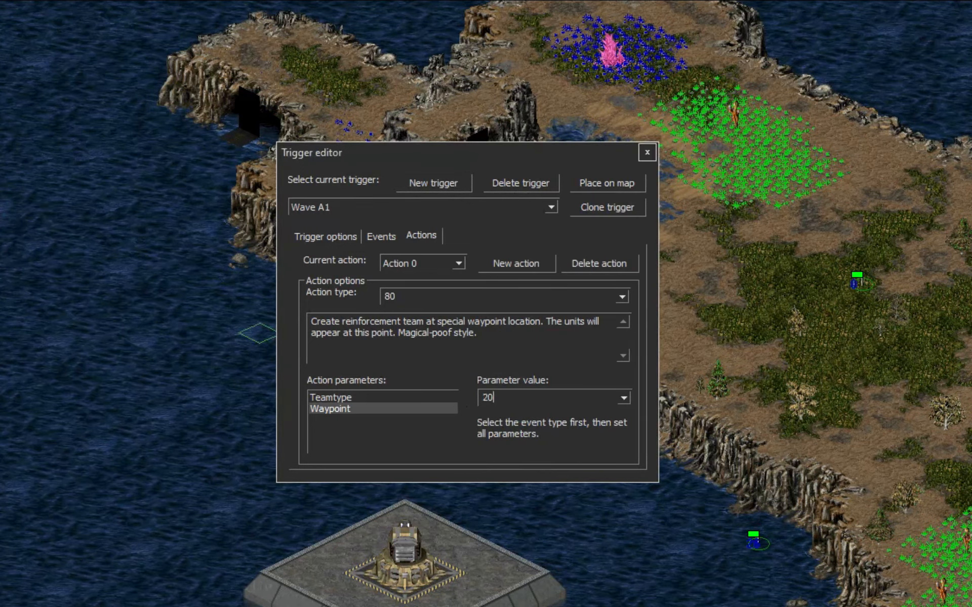
# - Add a second Wave A1 action of type 80 with team wave A 2 at waypoint 21
pyautogui.click(518, 265)
pyautogui.click(483, 292)
pyautogui.write('8')
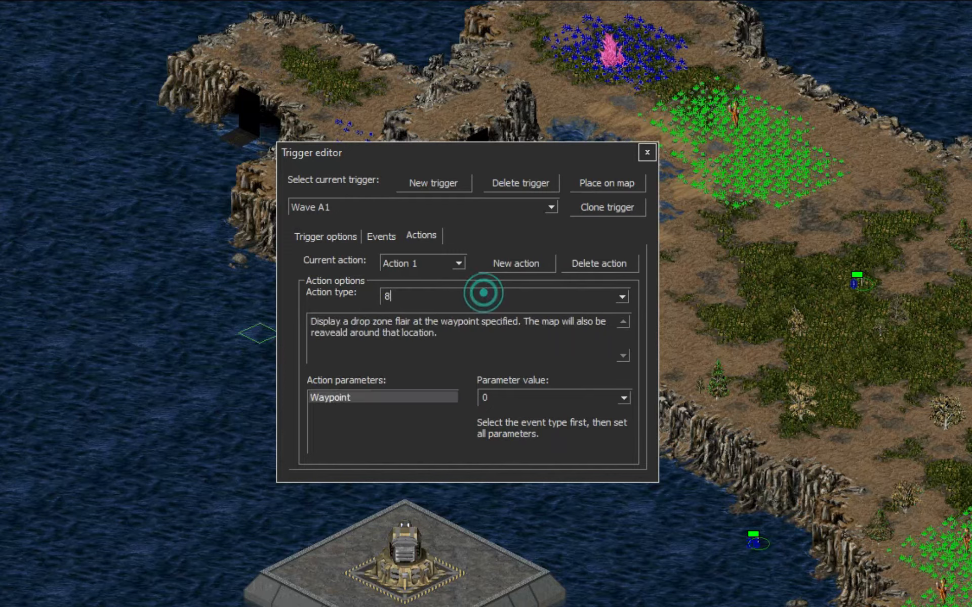
pyautogui.write('0')
pyautogui.click(622, 398)
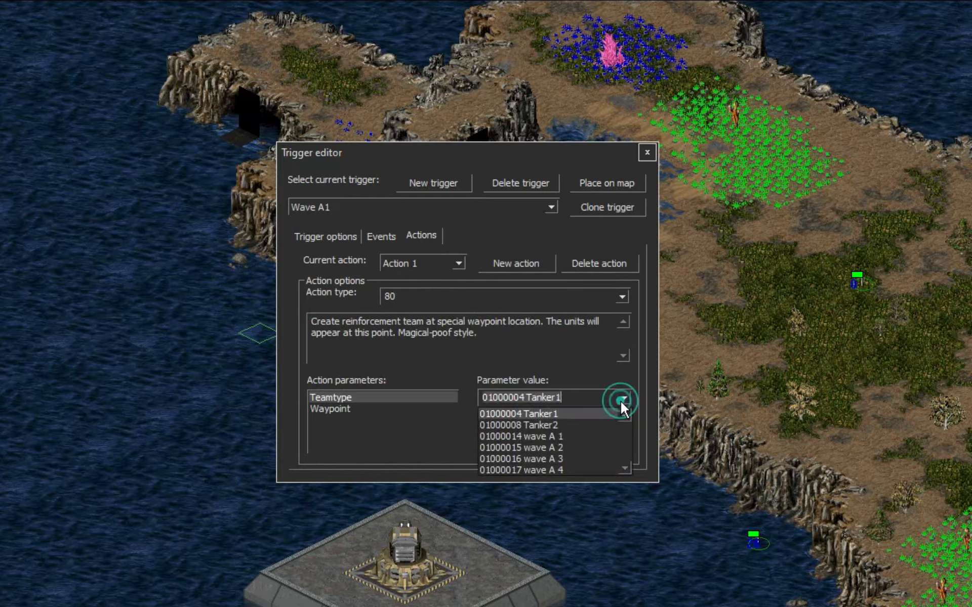
pyautogui.click(558, 448)
pyautogui.click(327, 409)
pyautogui.click(506, 398)
pyautogui.write('21')
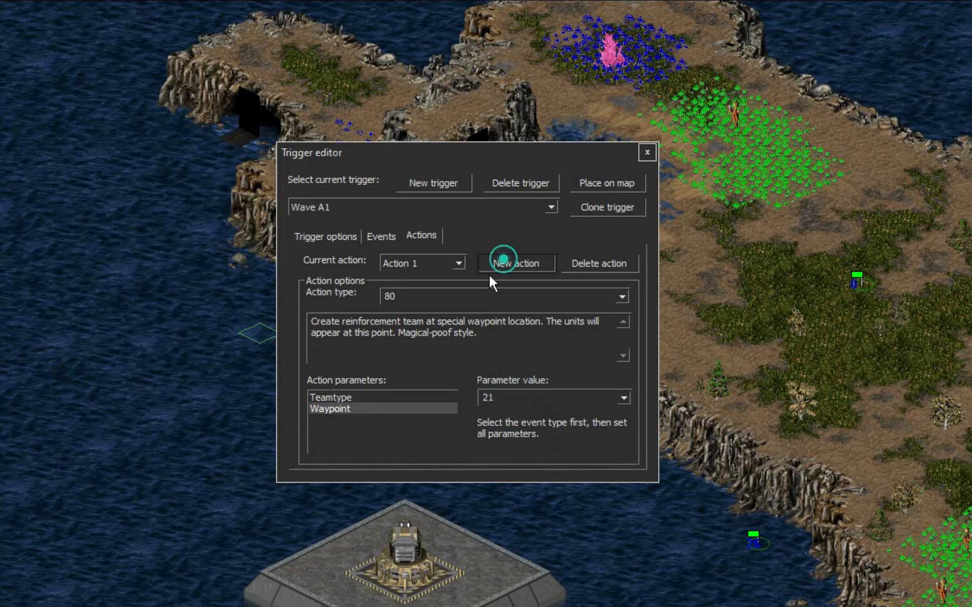
# - Add a third Wave A1 action of type 80 with team wave A 3 at waypoint 22
pyautogui.click(503, 261)
pyautogui.click(467, 300)
pyautogui.click(624, 399)
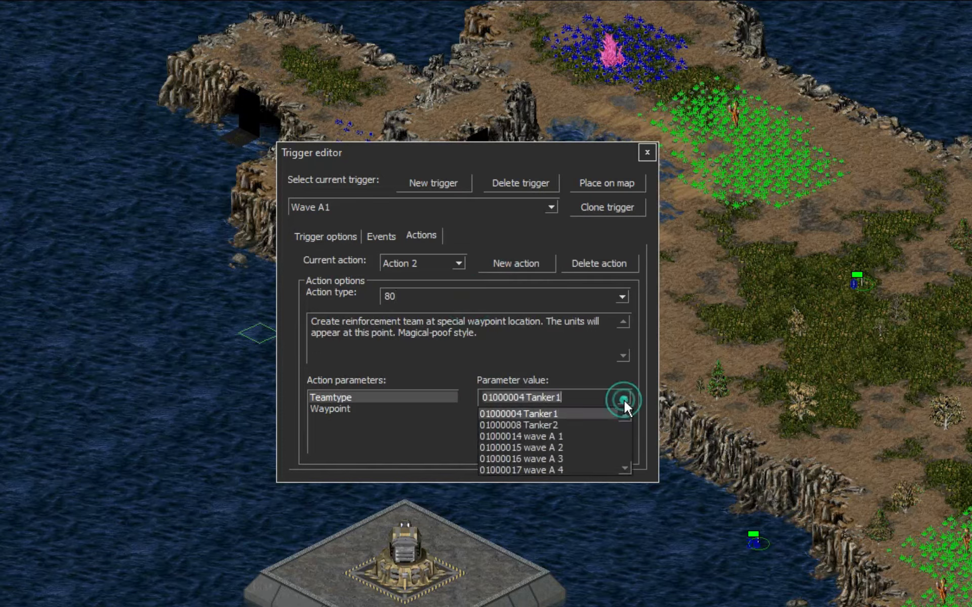
pyautogui.click(557, 458)
pyautogui.click(367, 408)
pyautogui.click(507, 398)
pyautogui.write('22')
# - Add a fourth Wave A1 action of type 80 with team wave A 4 at waypoint 23
pyautogui.click(517, 262)
pyautogui.click(461, 292)
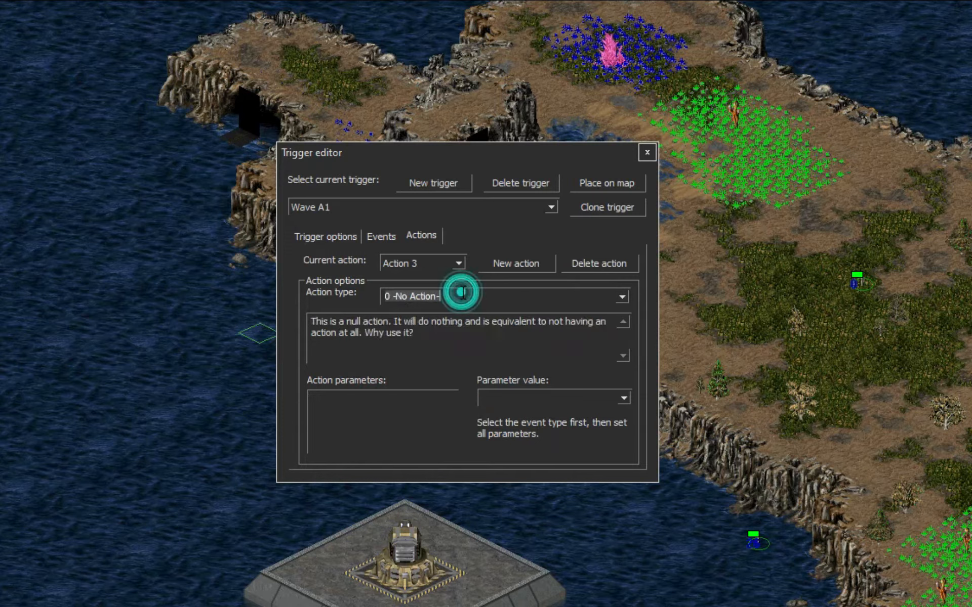
pyautogui.write('80')
pyautogui.click(623, 397)
pyautogui.click(557, 470)
pyautogui.click(336, 409)
pyautogui.click(499, 397)
pyautogui.press('BackSpace')
pyautogui.write('83')
pyautogui.moveTo(507, 400); pyautogui.dragTo(411, 389)
pyautogui.write('23')
# - Review the Wave A1 trigger's four reinforcement actions, its elapsed time event and its general options
pyautogui.click(434, 263)
pyautogui.click(419, 311)
pyautogui.click(421, 261)
pyautogui.click(406, 301)
pyautogui.click(424, 261)
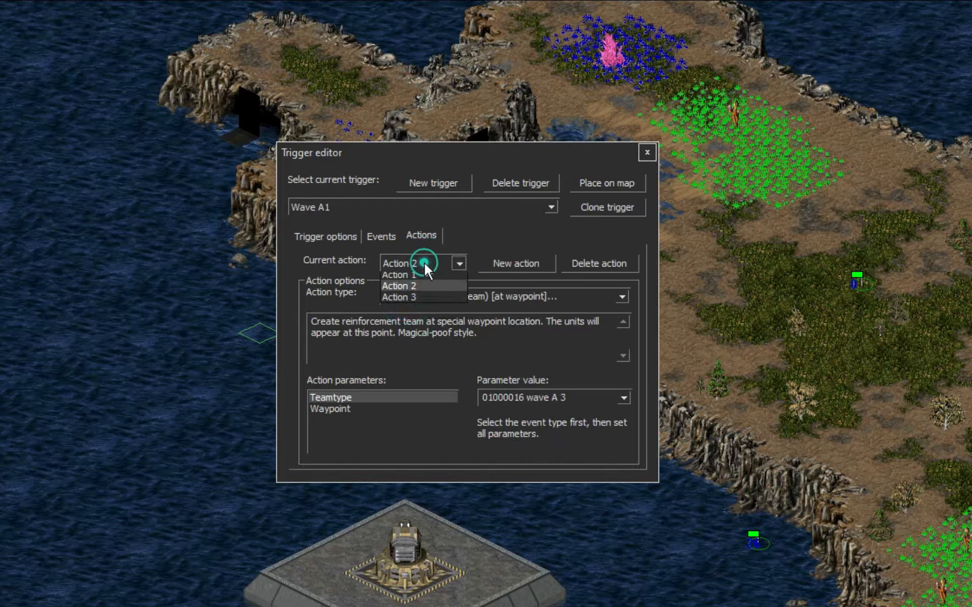
pyautogui.click(414, 289)
pyautogui.click(422, 262)
pyautogui.click(421, 277)
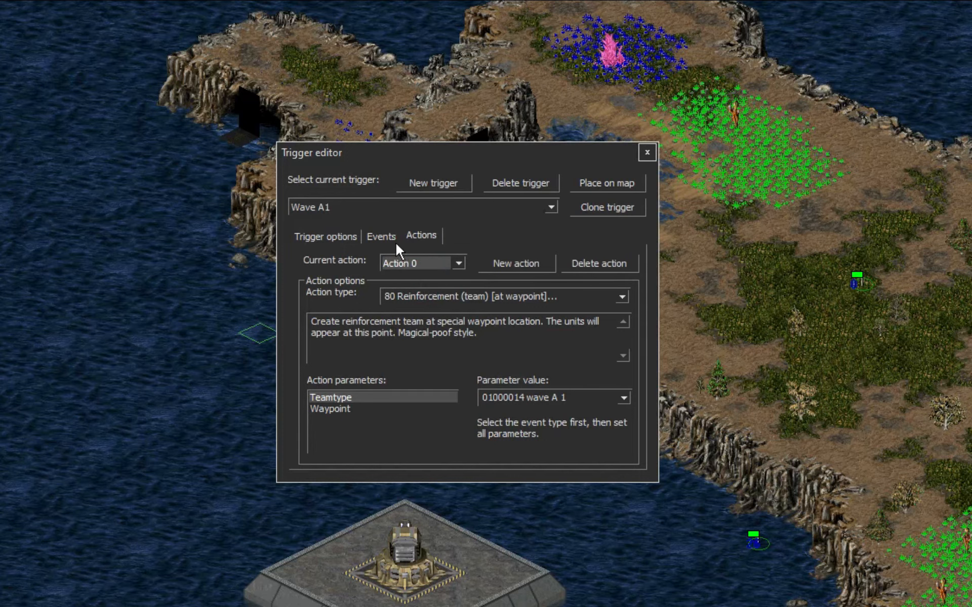
pyautogui.click(383, 234)
pyautogui.click(344, 237)
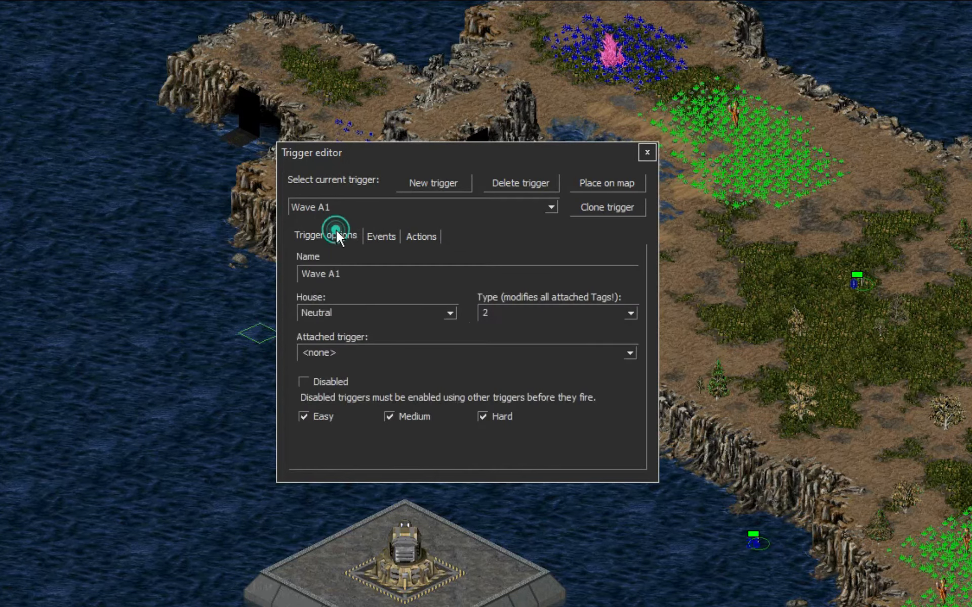
pyautogui.click(381, 236)
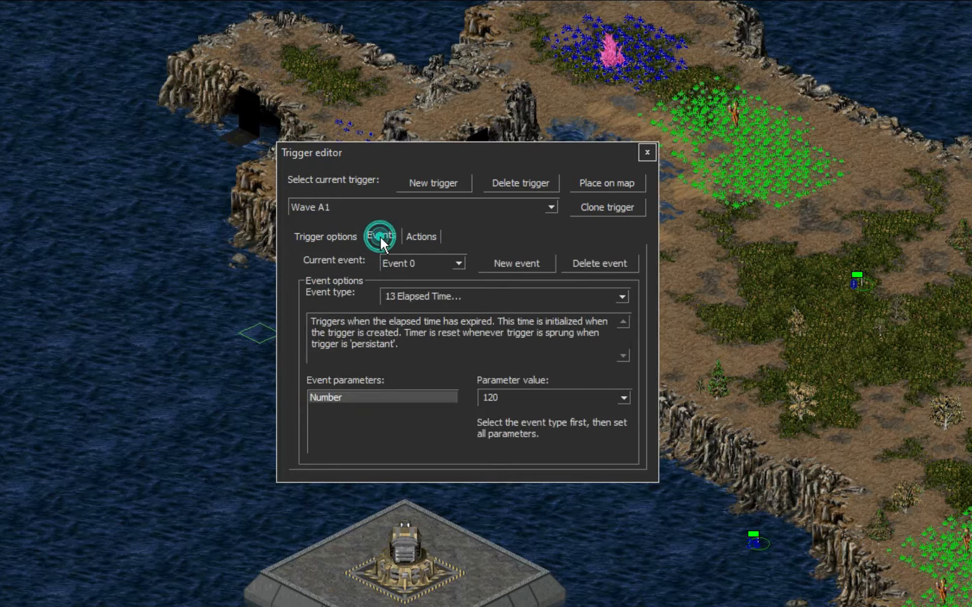
pyautogui.click(424, 237)
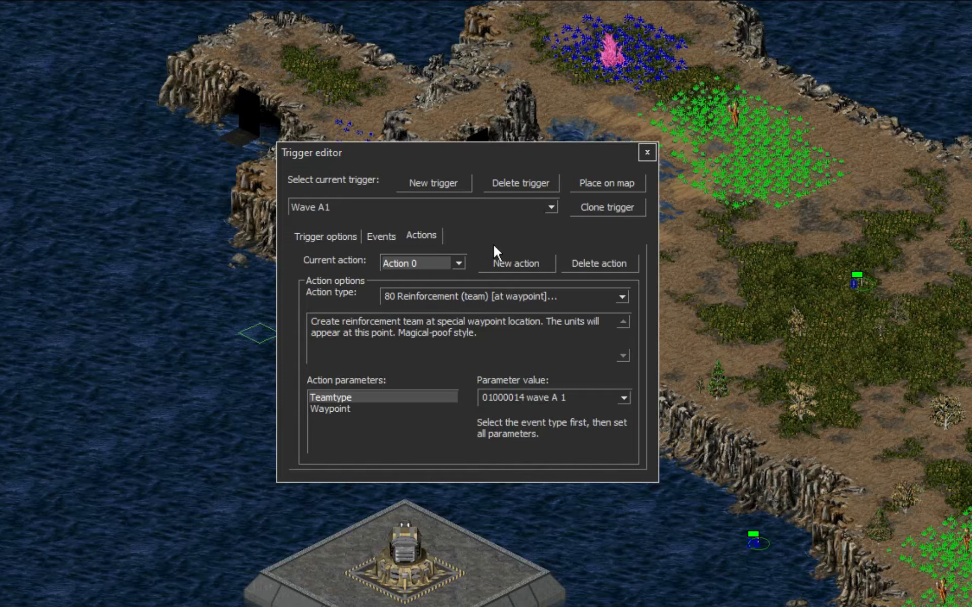
# - Add a fifth action to Wave A1 of type 54 that disables the Wave A1 trigger itself
pyautogui.click(521, 263)
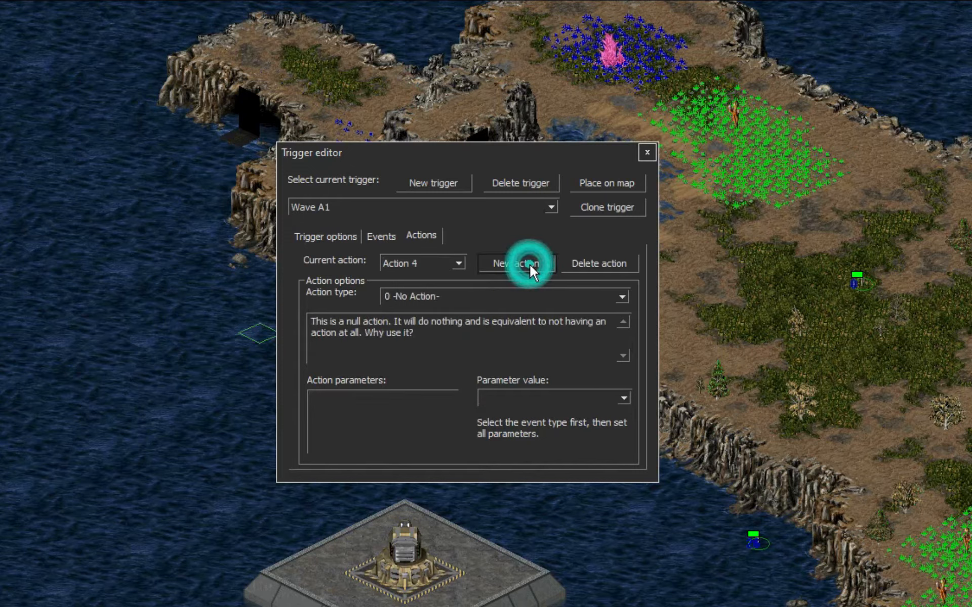
pyautogui.click(491, 291)
pyautogui.hotkey('ctrl', 'a')
pyautogui.write('54')
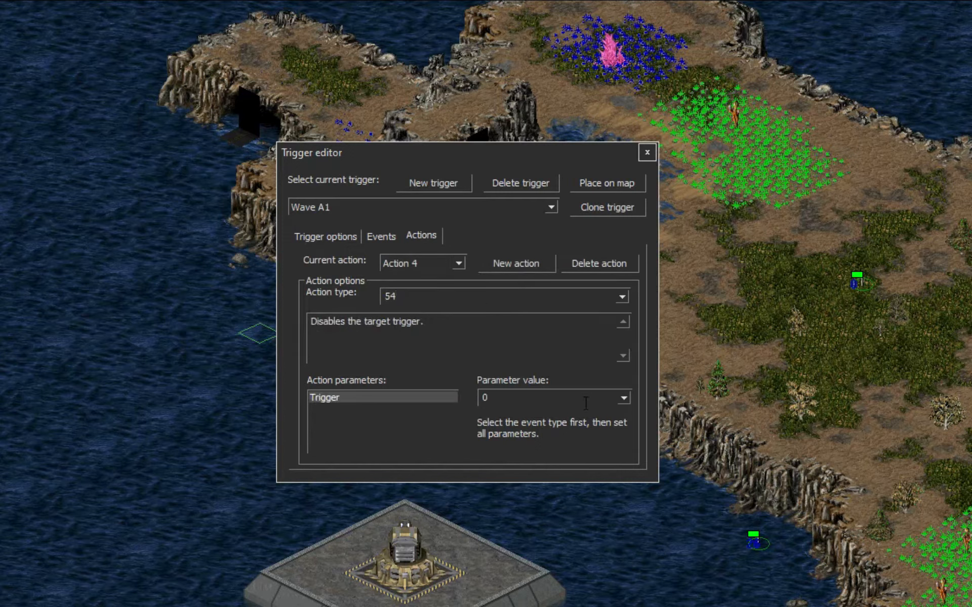
pyautogui.click(617, 398)
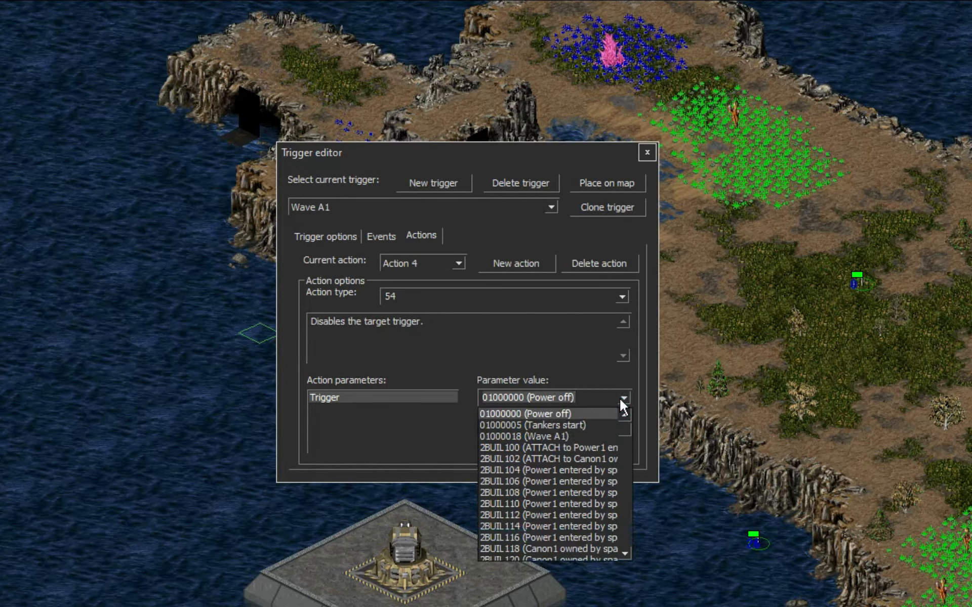
pyautogui.click(580, 436)
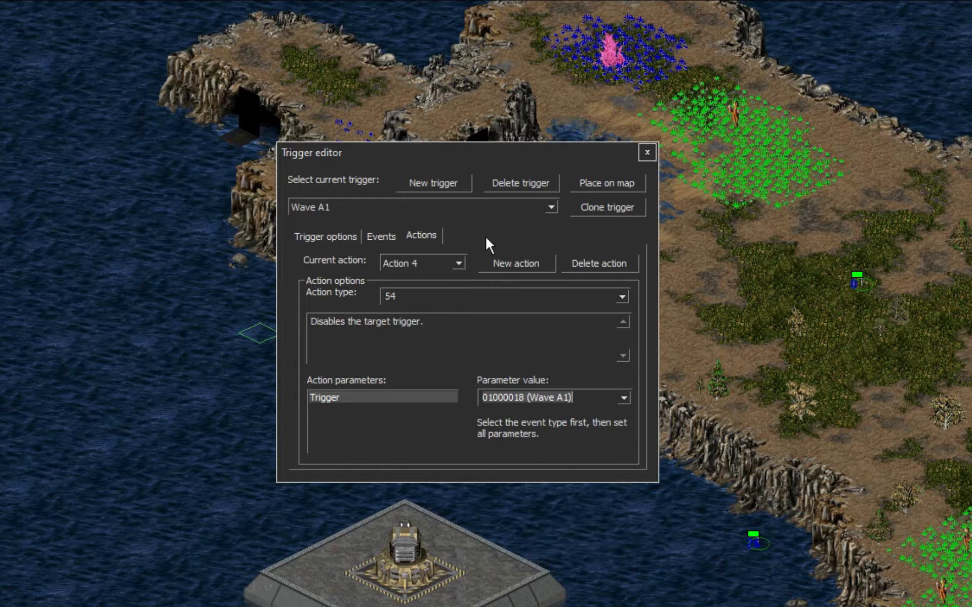
# - Close the trigger editor and save the map
pyautogui.moveTo(436, 154); pyautogui.dragTo(415, 174)
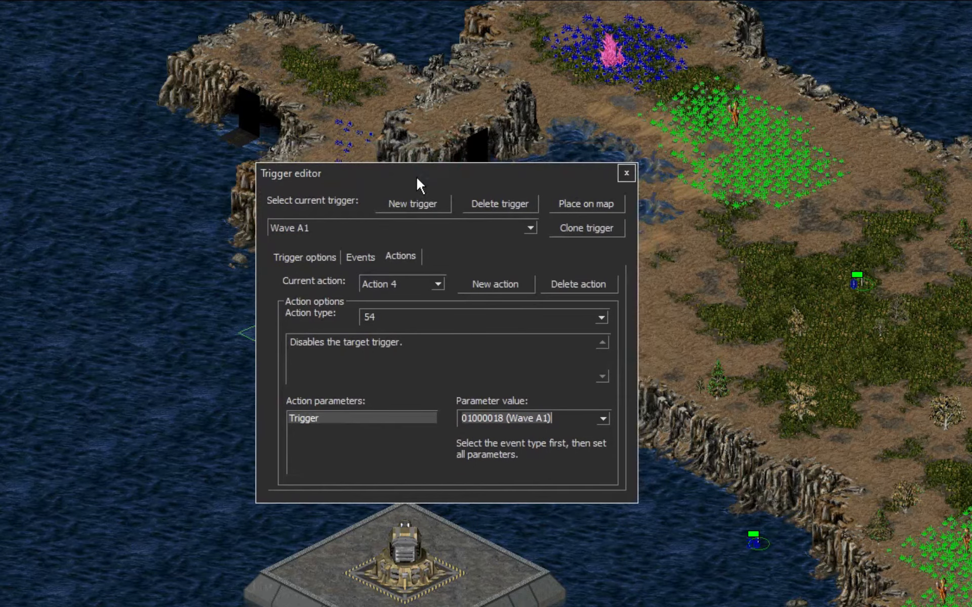
pyautogui.click(625, 174)
pyautogui.moveTo(565, 125); pyautogui.dragTo(661, 360)
pyautogui.moveTo(660, 358); pyautogui.dragTo(400, 187)
pyautogui.moveTo(392, 273); pyautogui.dragTo(422, 182)
pyautogui.moveTo(178, 28); pyautogui.dragTo(188, 81)
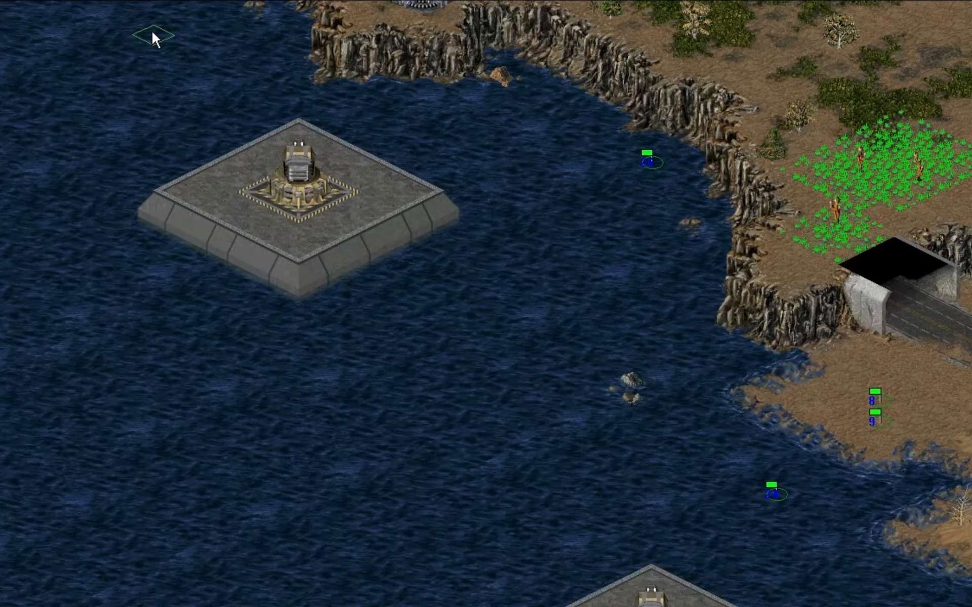
pyautogui.hotkey('ctrl', 's')
pyautogui.click(617, 383)
pyautogui.click(614, 378)
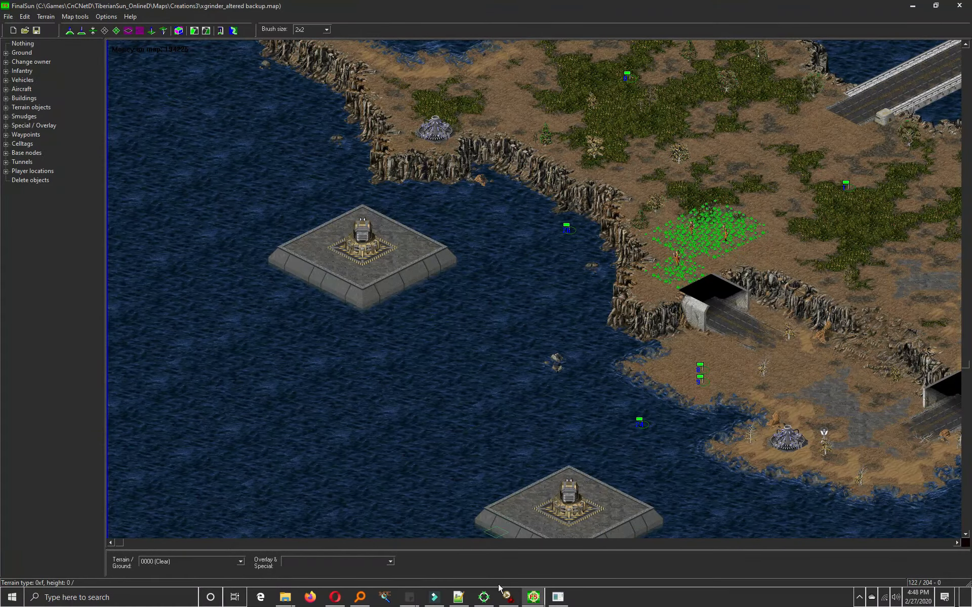
# - Switch to the CnCNet lobby, set the player's side to GDI and start position to 2, and launch the game
pyautogui.click(485, 598)
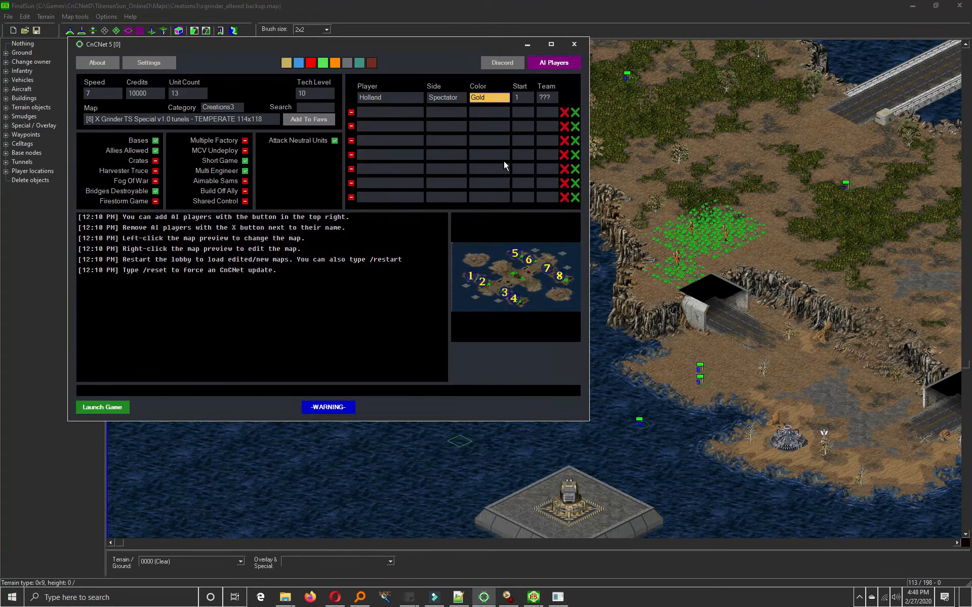
pyautogui.click(441, 98)
pyautogui.click(434, 109)
pyautogui.click(517, 97)
pyautogui.click(516, 122)
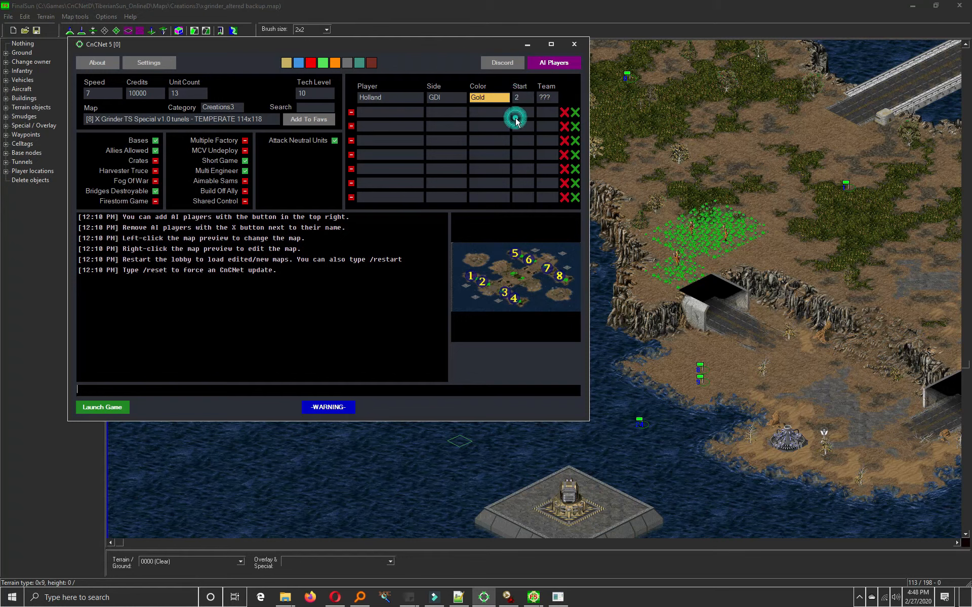
pyautogui.click(188, 95)
pyautogui.click(109, 407)
pyautogui.click(493, 328)
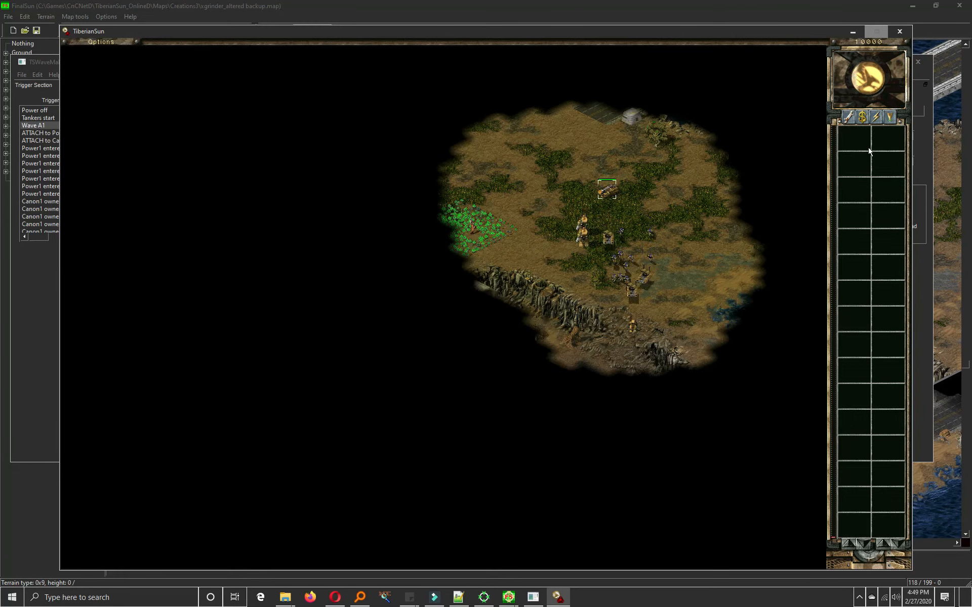
# - Build a GDI power plant, place it beside the construction yard, and send units out to scout
pyautogui.click(846, 141)
pyautogui.click(606, 292)
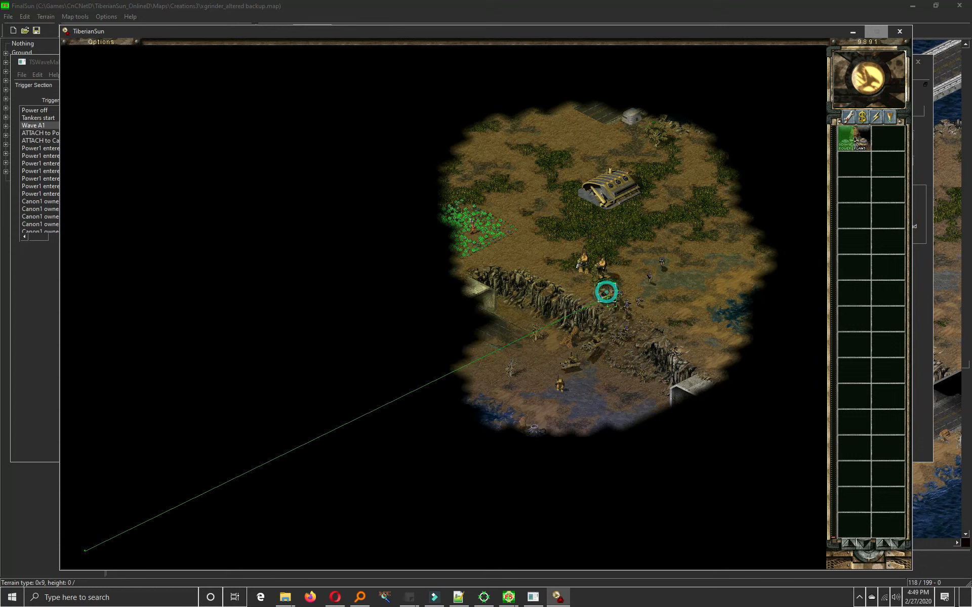
pyautogui.rightClick(126, 428)
pyautogui.moveTo(552, 312); pyautogui.dragTo(663, 382)
pyautogui.rightClick(352, 215)
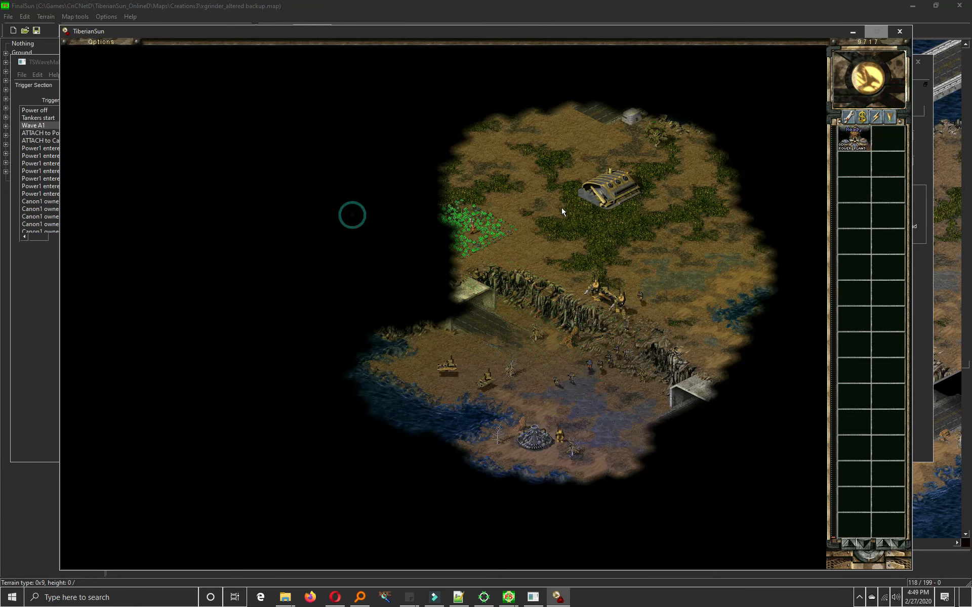
pyautogui.click(557, 207)
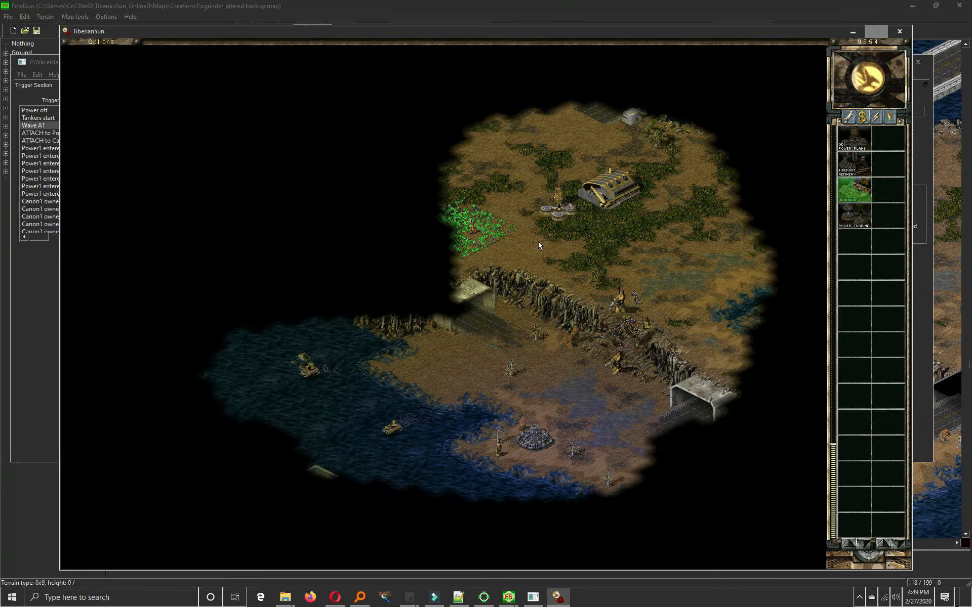
# - Send the vehicles on the water southwest of the base to explore the unrevealed area
pyautogui.press('Down')
pyautogui.click(304, 369)
pyautogui.click(261, 357)
pyautogui.press('Down')
pyautogui.press('Left')
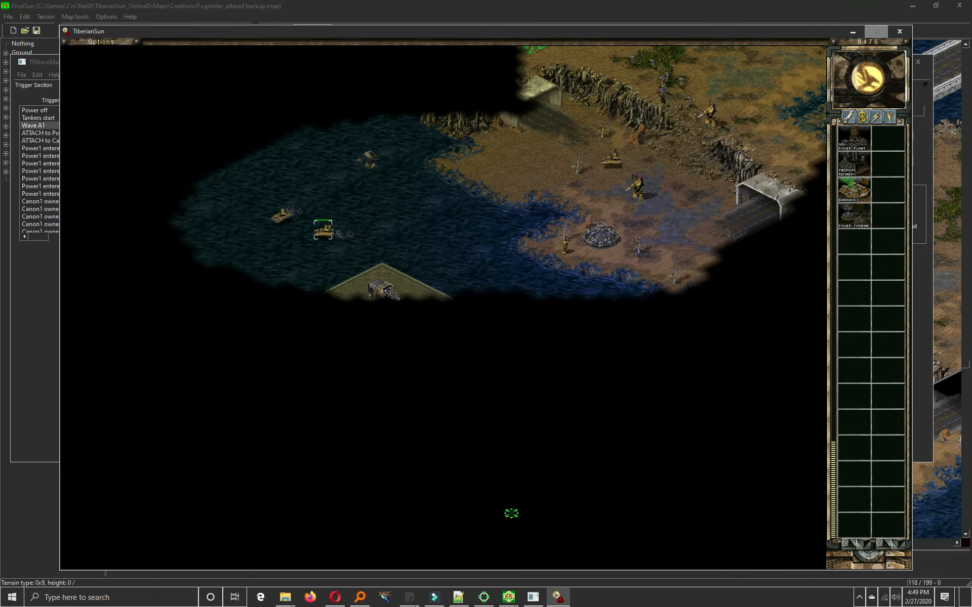
pyautogui.click(511, 513)
pyautogui.click(257, 227)
pyautogui.click(210, 210)
pyautogui.press('Up')
pyautogui.press('Left')
pyautogui.click(212, 218)
pyautogui.press('Up')
pyautogui.press('Right')
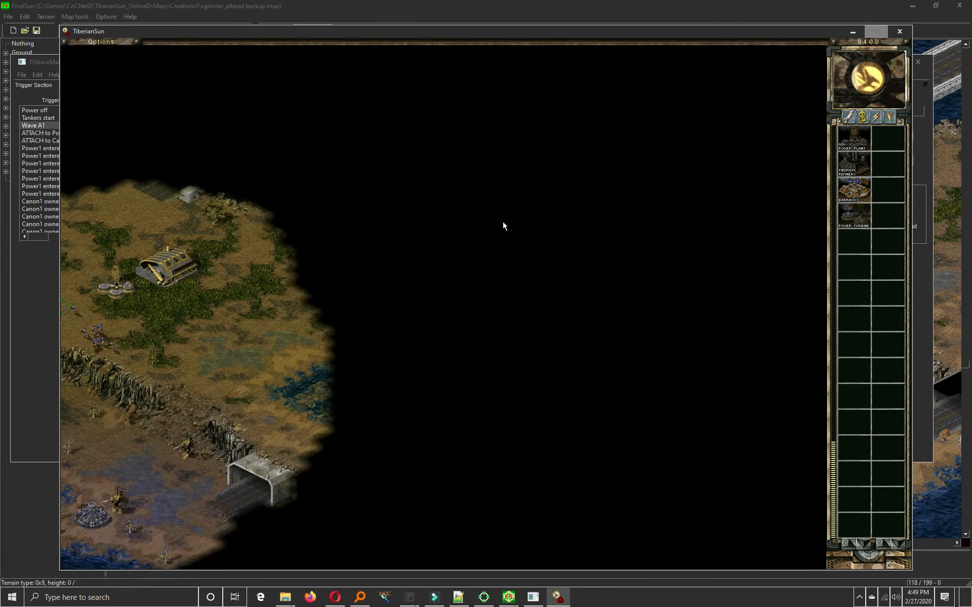
# - Place the finished Barracks beside the construction yard and start training an Engineer
pyautogui.press('Left')
pyautogui.press('Down')
pyautogui.click(853, 191)
pyautogui.click(704, 134)
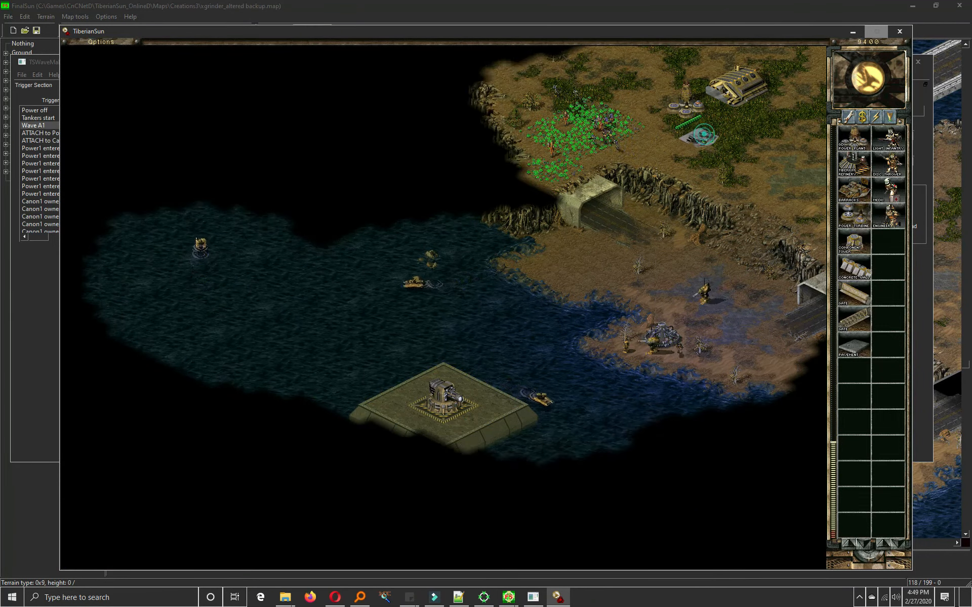
pyautogui.click(888, 216)
# - Select the vehicles on the water and send them southeast to explore the unrevealed area
pyautogui.press('Up')
pyautogui.moveTo(325, 243); pyautogui.dragTo(420, 359)
pyautogui.press('Down')
pyautogui.press('Right')
pyautogui.click(707, 501)
pyautogui.rightClick(704, 496)
pyautogui.press('Up')
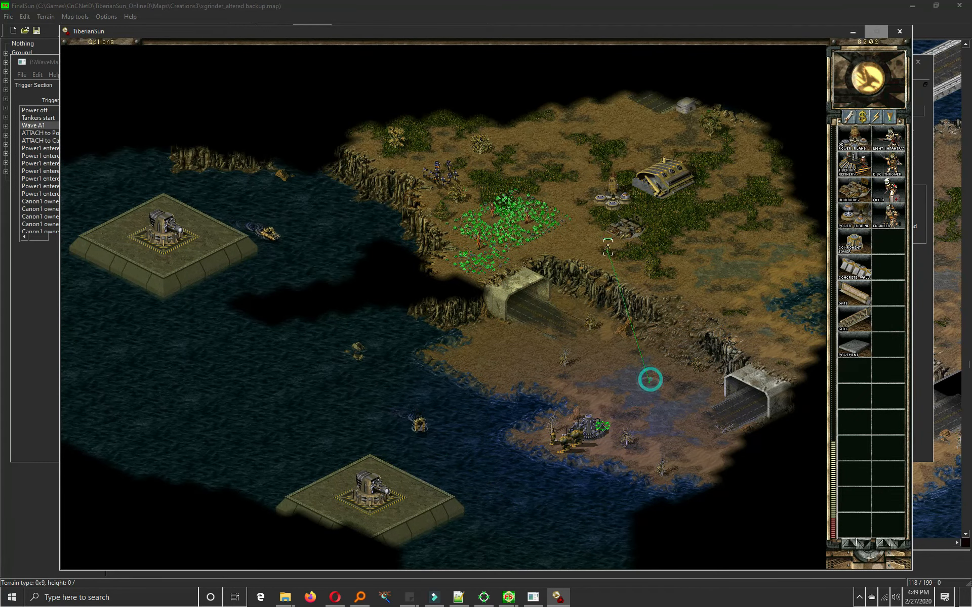
# - Send the mechs beside the grey dome east along the southern shore
pyautogui.click(577, 435)
pyautogui.click(674, 455)
pyautogui.rightClick(674, 455)
pyautogui.press('Down')
pyautogui.press('Right')
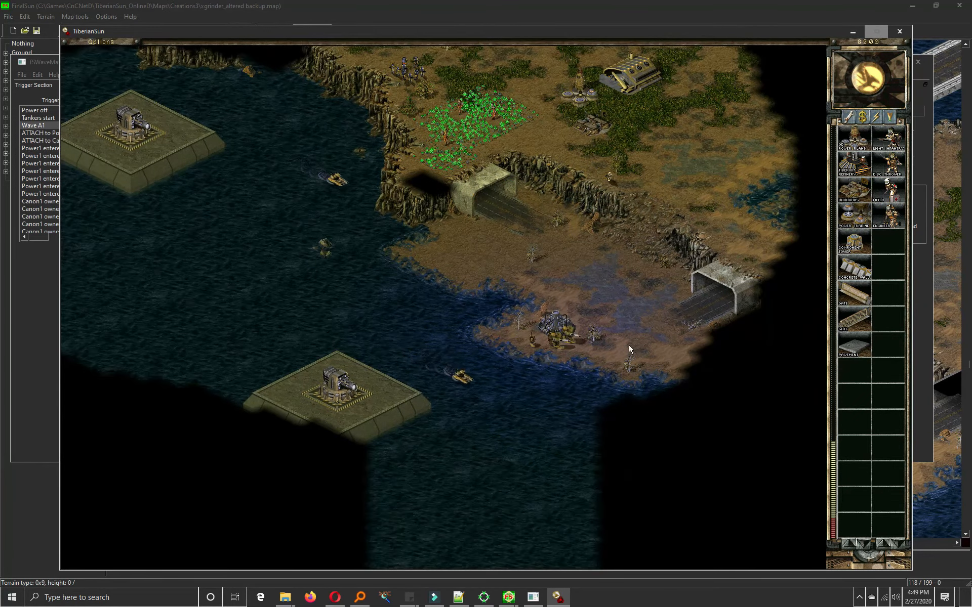
pyautogui.click(599, 346)
pyautogui.click(709, 365)
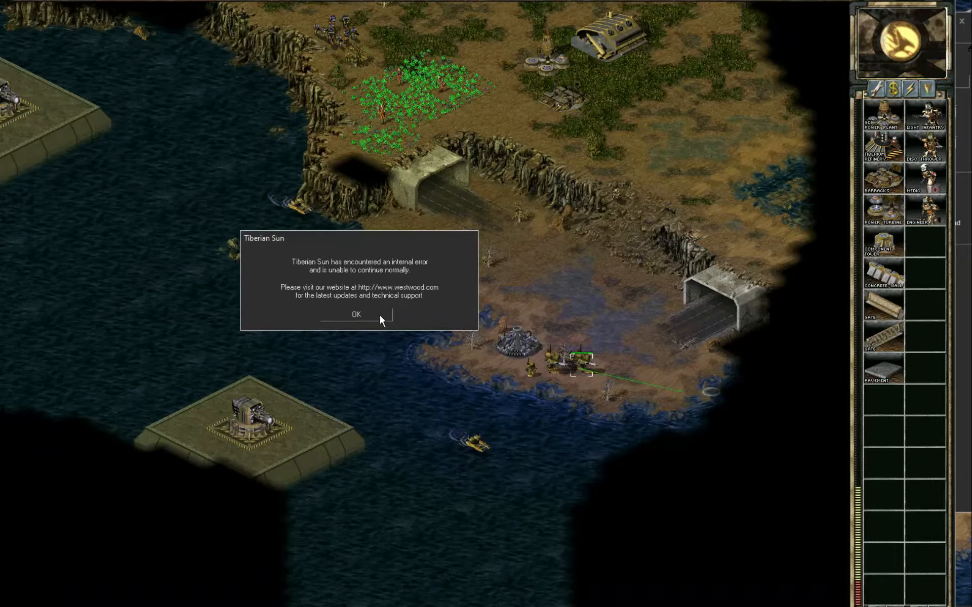
# - Dismiss the Tiberian Sun internal error and decline sending a crash log to the CnCNet developers
pyautogui.click(377, 316)
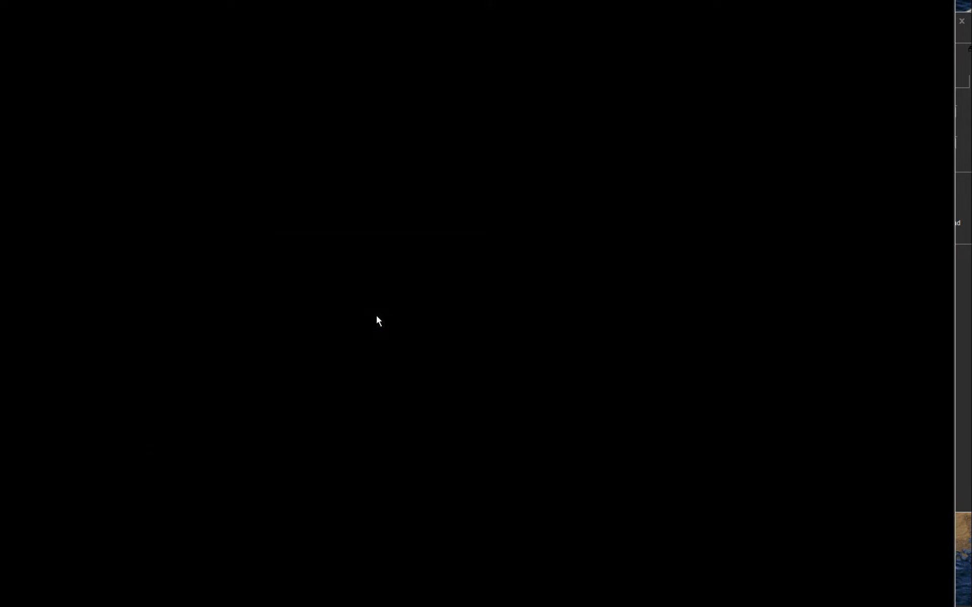
pyautogui.click(496, 334)
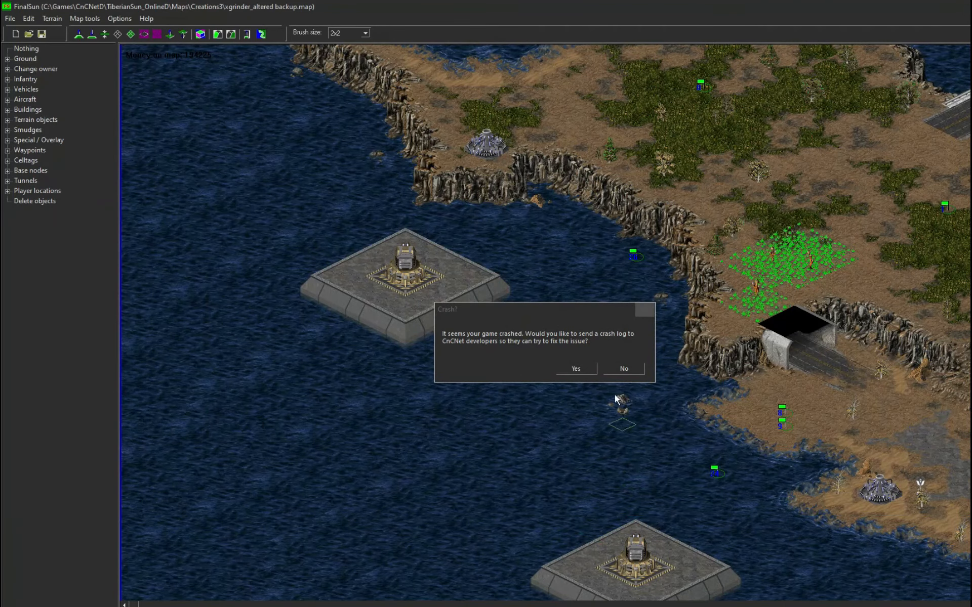
pyautogui.click(623, 374)
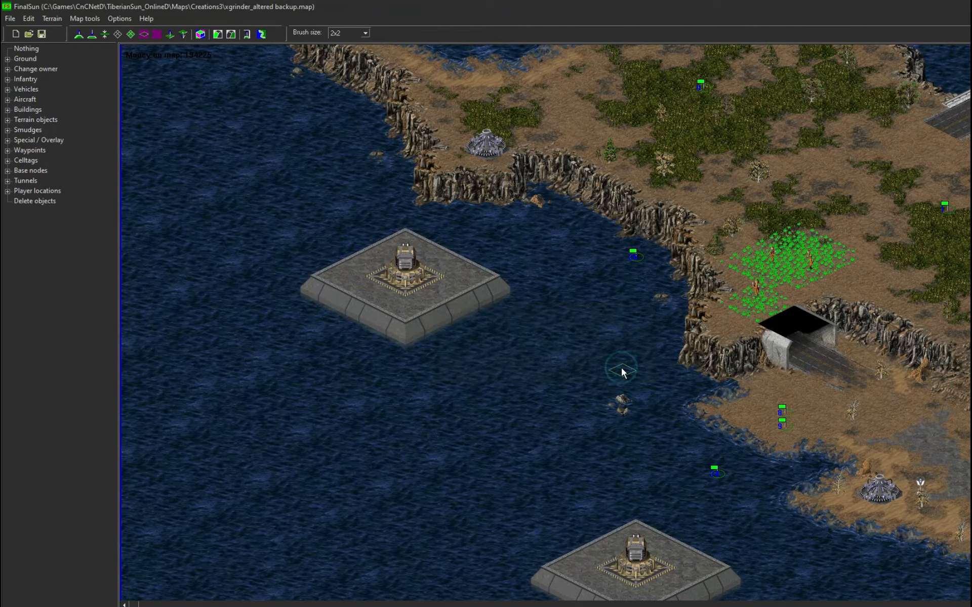
# - Look up the HoverMissile section in FinalSun's INI Editor and examine its keys
pyautogui.middleClick(610, 360)
pyautogui.moveTo(550, 415); pyautogui.dragTo(572, 373)
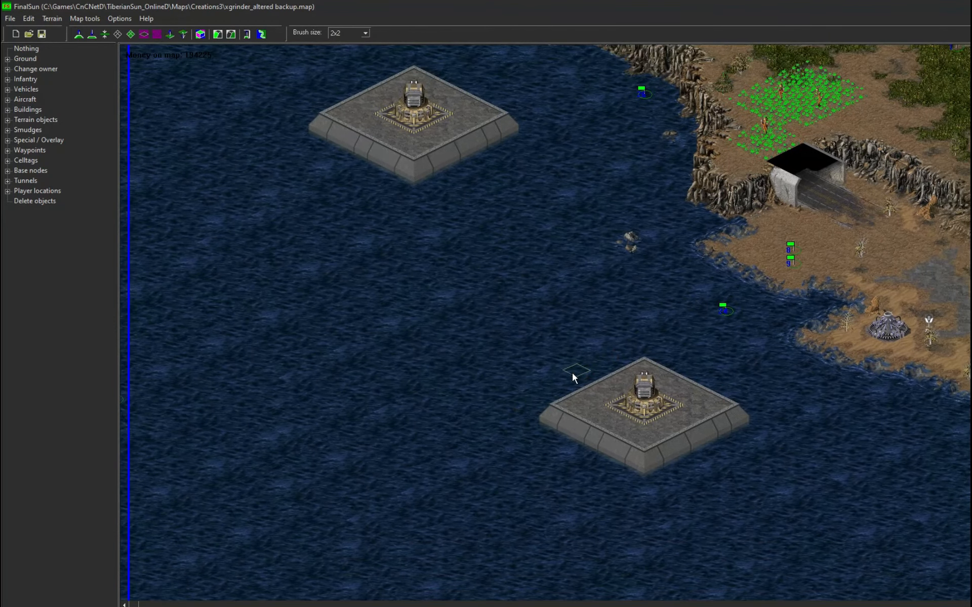
pyautogui.click(28, 18)
pyautogui.click(82, 303)
pyautogui.click(564, 268)
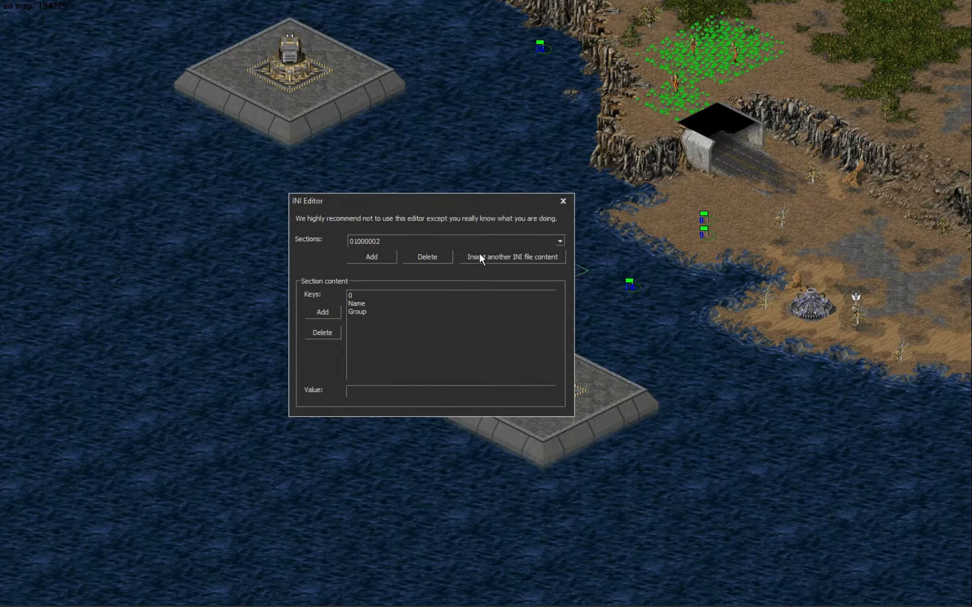
pyautogui.click(441, 238)
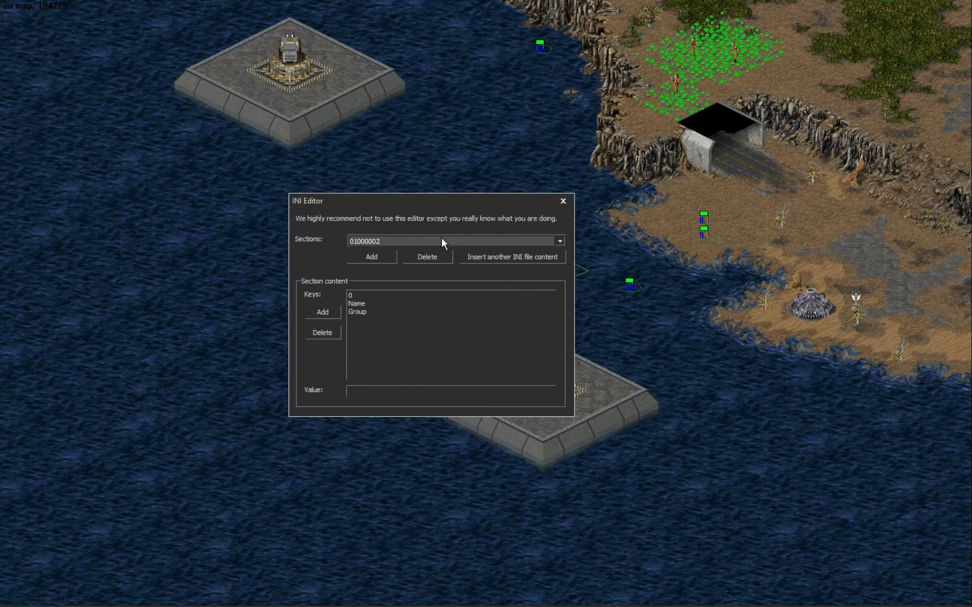
pyautogui.scroll(-6, 438, 238)
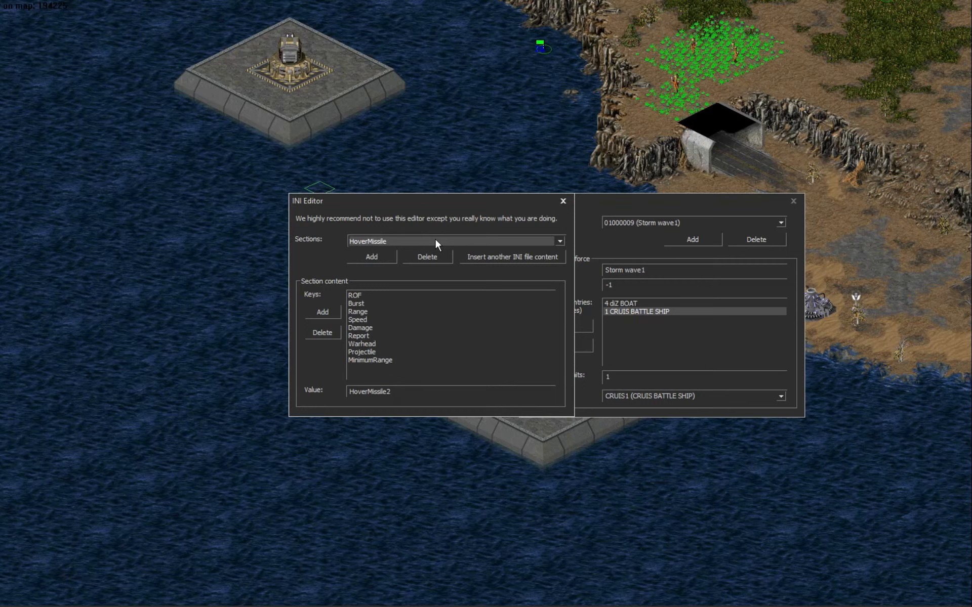
pyautogui.scroll(-1, 435, 238)
pyautogui.scroll(3, 435, 238)
# - Switch to Notepad++, reload xgrinder_altered backup.map from disk, rename the [HoverMissile] section to [HoverMissile2] and save the file
pyautogui.hotkey('alt', 'Tab')
pyautogui.click(474, 364)
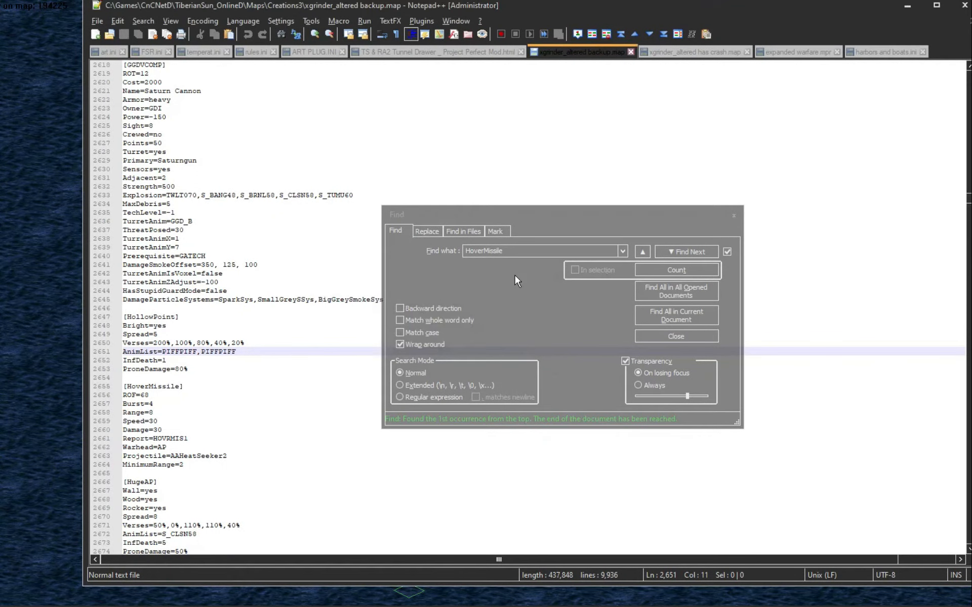
pyautogui.click(184, 386)
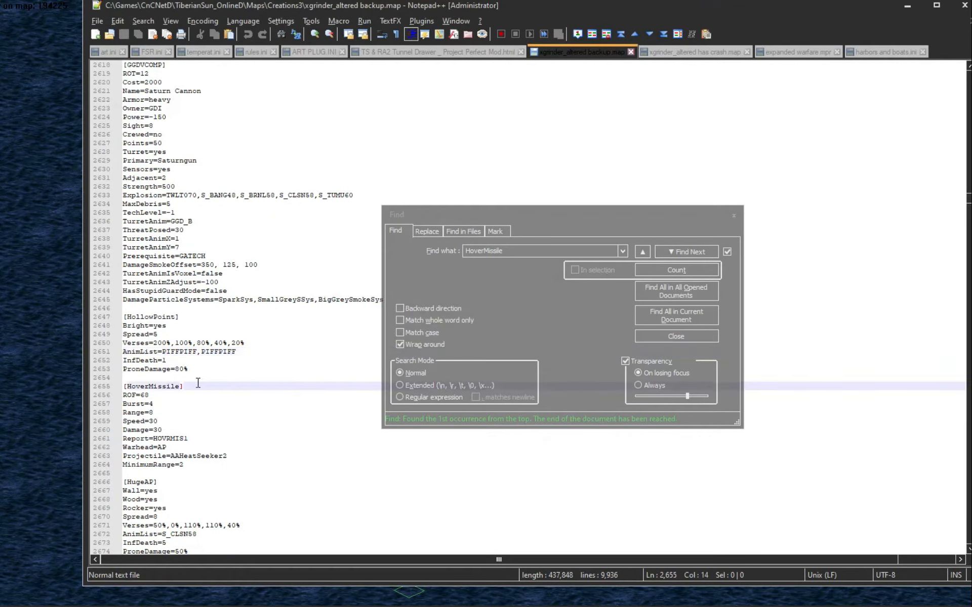
pyautogui.write('2')
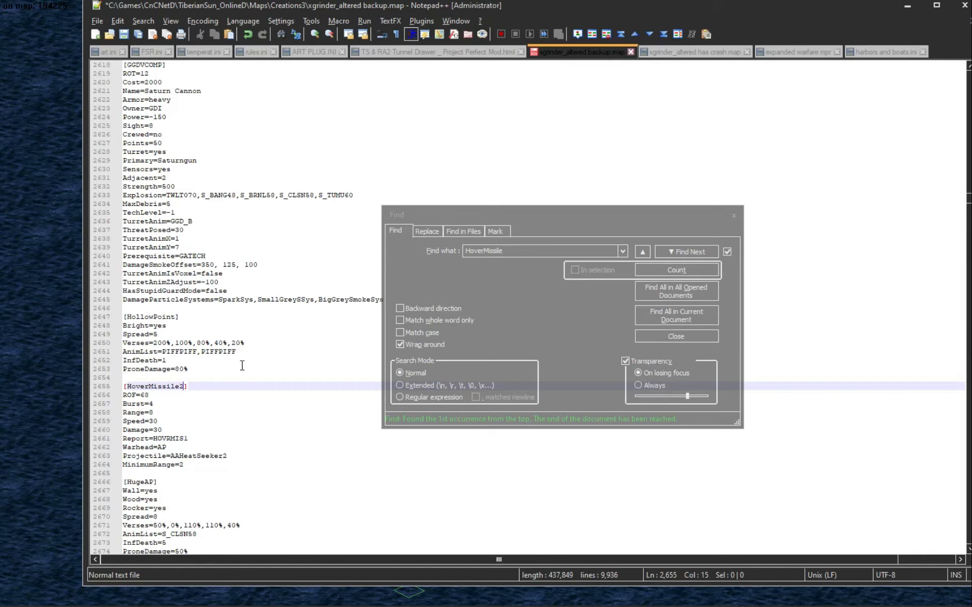
pyautogui.click(98, 21)
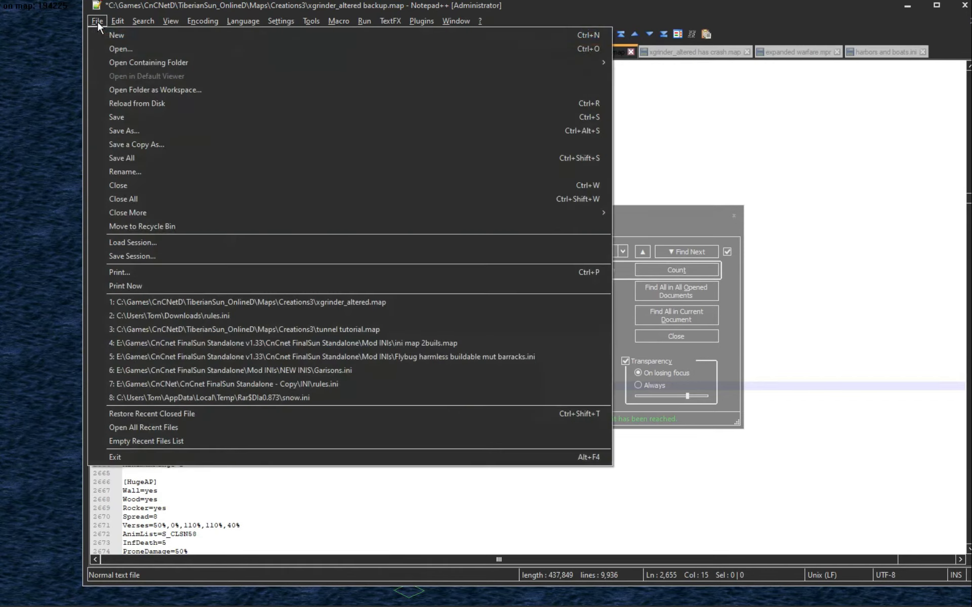
pyautogui.click(138, 104)
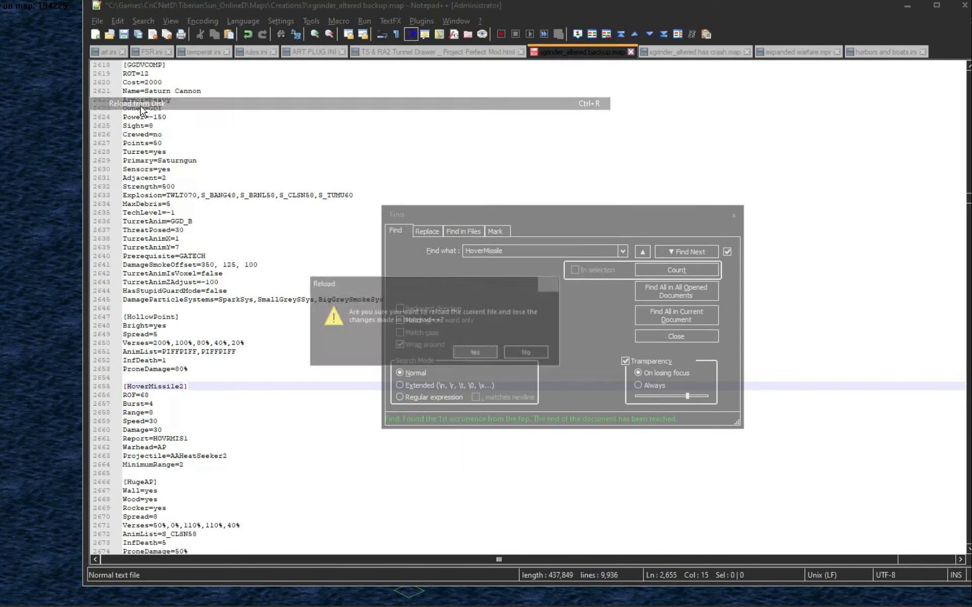
pyautogui.click(474, 353)
pyautogui.write('2')
pyautogui.hotkey('ctrl', 's')
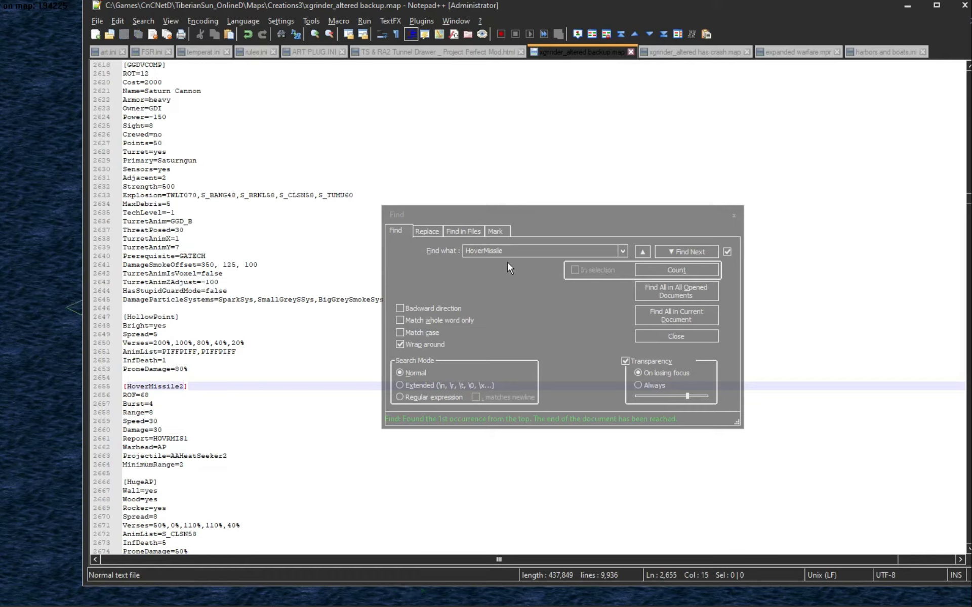
# - Search the map file for HoverMissile2 and check the CRUIS1 primary weapon entry against the weapon section
pyautogui.click(517, 251)
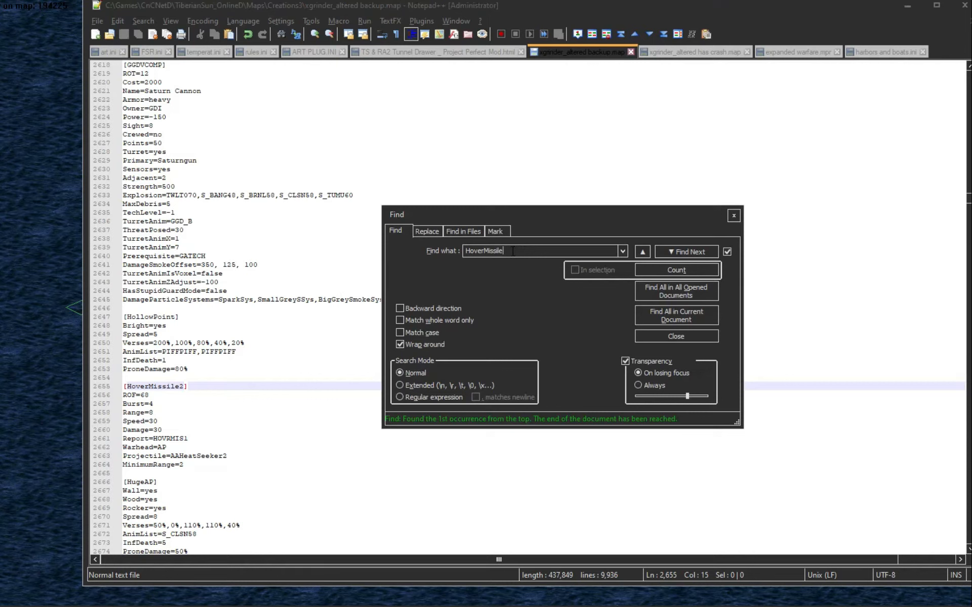
pyautogui.write('2')
pyautogui.press('Return')
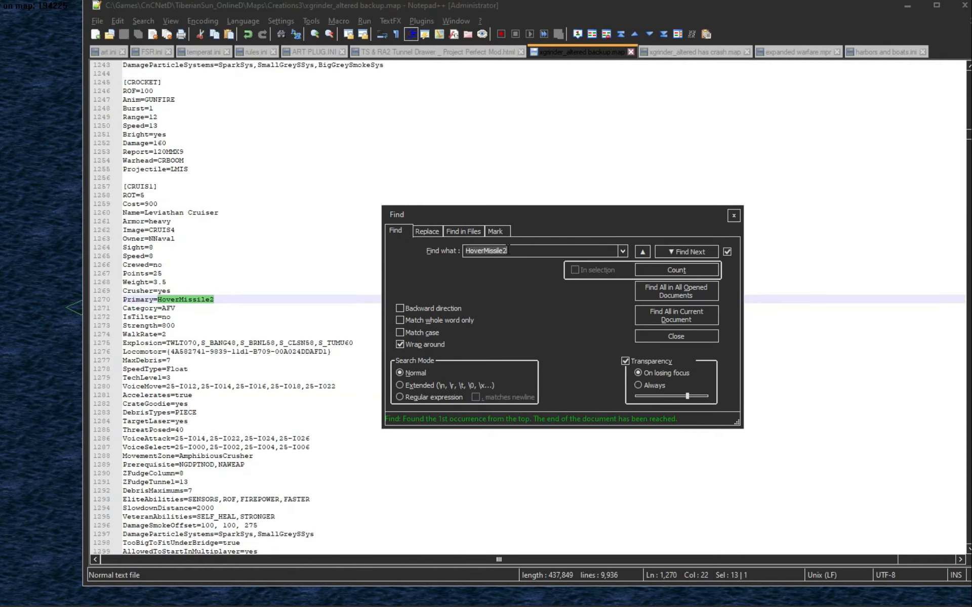
pyautogui.click(331, 266)
pyautogui.moveTo(157, 302)
pyautogui.mouseDown()
pyautogui.moveTo(231, 301)
pyautogui.moveTo(158, 300)
pyautogui.mouseUp()
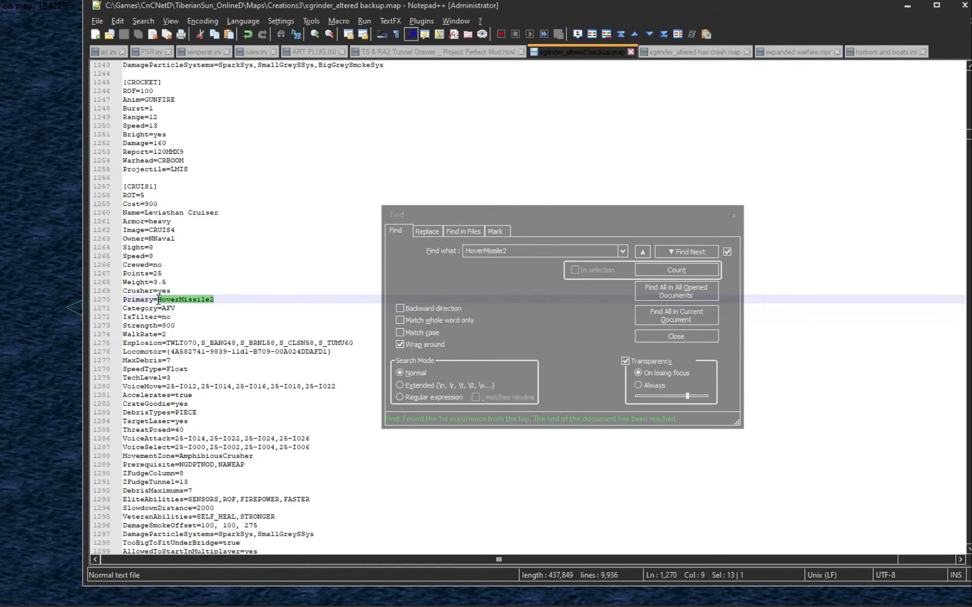
pyautogui.click(466, 272)
pyautogui.press('Return')
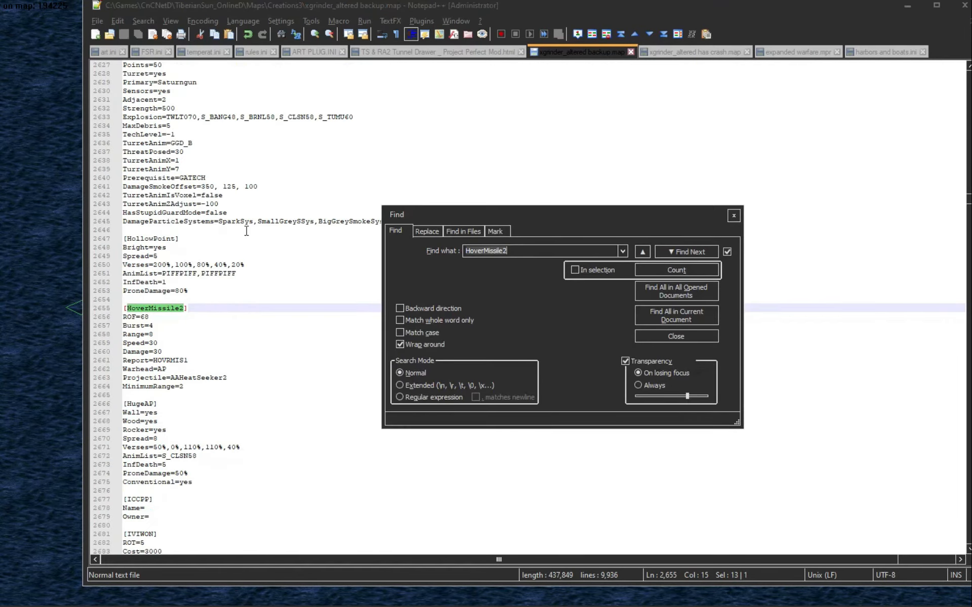
pyautogui.click(220, 317)
pyautogui.moveTo(223, 388); pyautogui.dragTo(118, 310)
pyautogui.click(231, 328)
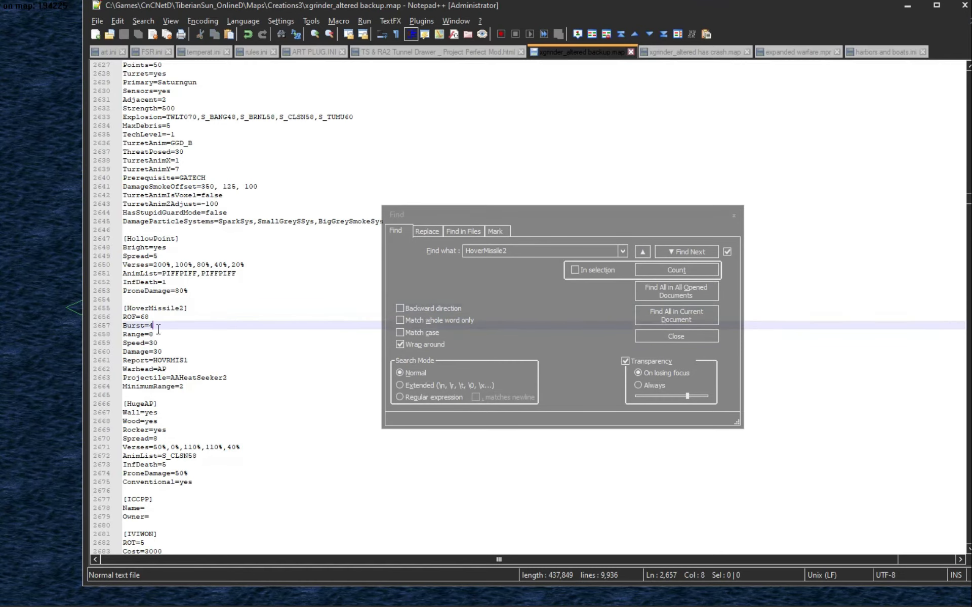
# - Switch to FinalSun, close the INI Editor and task force windows, and save the map past the map check
pyautogui.click(54, 297)
pyautogui.click(562, 201)
pyautogui.click(792, 200)
pyautogui.hotkey('ctrl', 's')
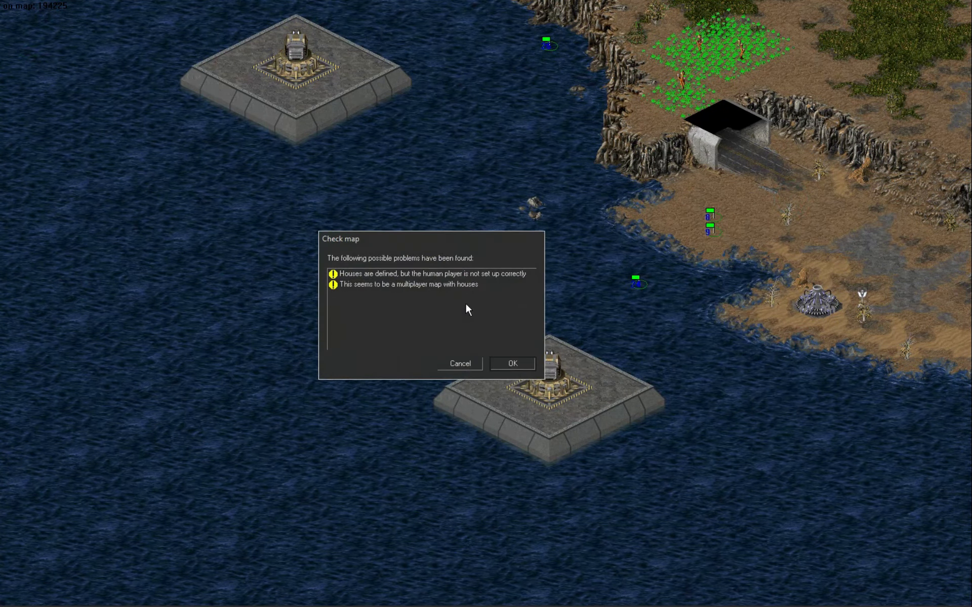
pyautogui.click(512, 364)
# - Reopen xgrinder_altered backup.map in FinalSun
pyautogui.click(8, 16)
pyautogui.click(69, 126)
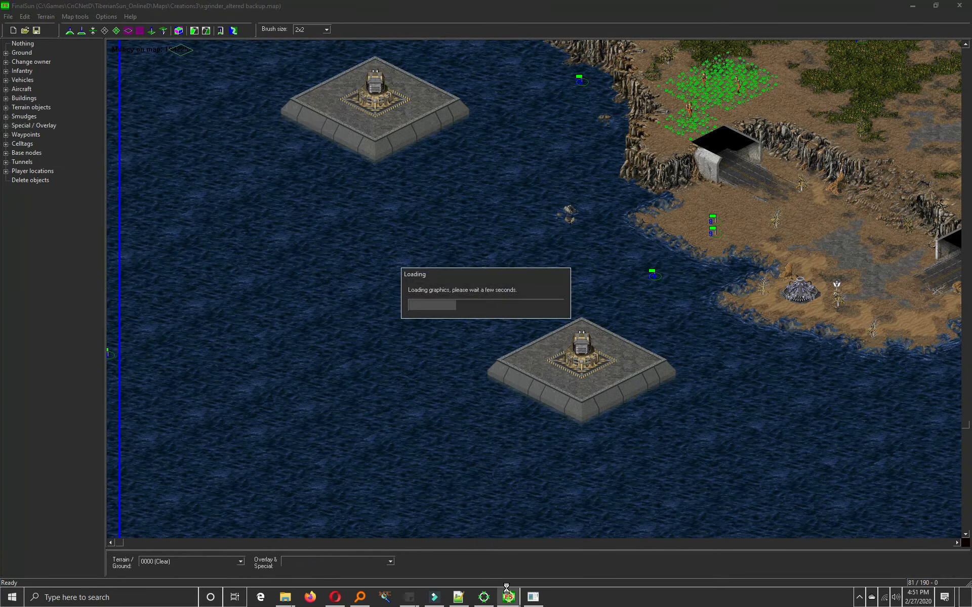
pyautogui.click(484, 597)
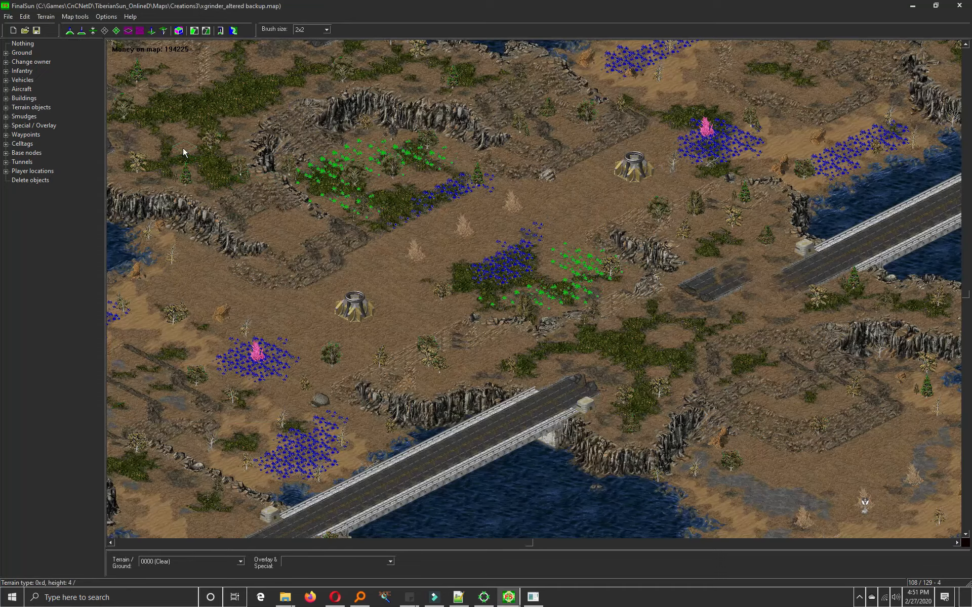
pyautogui.moveTo(589, 243)
pyautogui.mouseDown()
pyautogui.moveTo(427, 338)
pyautogui.moveTo(409, 337)
pyautogui.mouseUp()
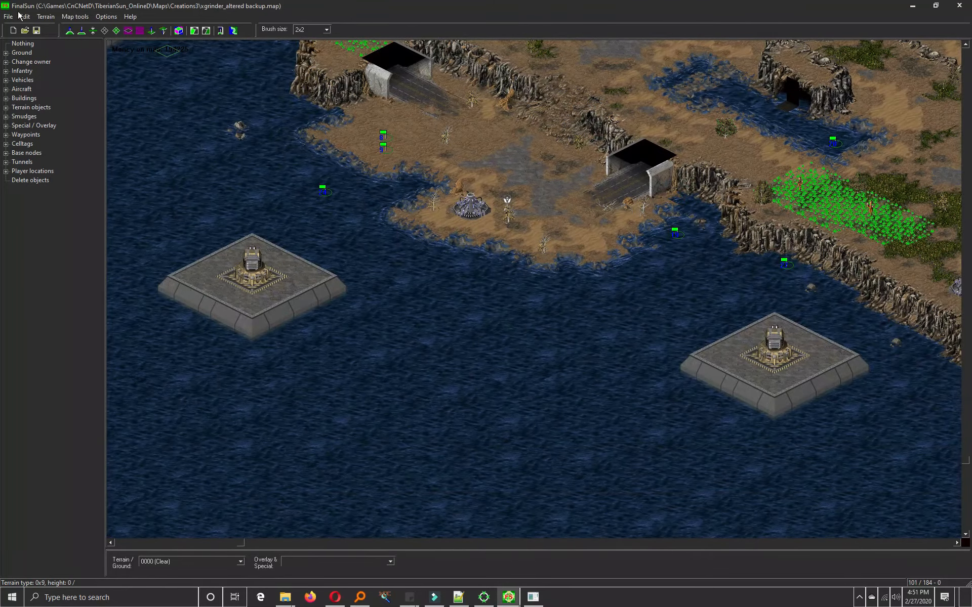
# - Set the Elapsed Time event of the Wave A1 trigger to 5 and close the trigger editor
pyautogui.click(24, 16)
pyautogui.click(57, 169)
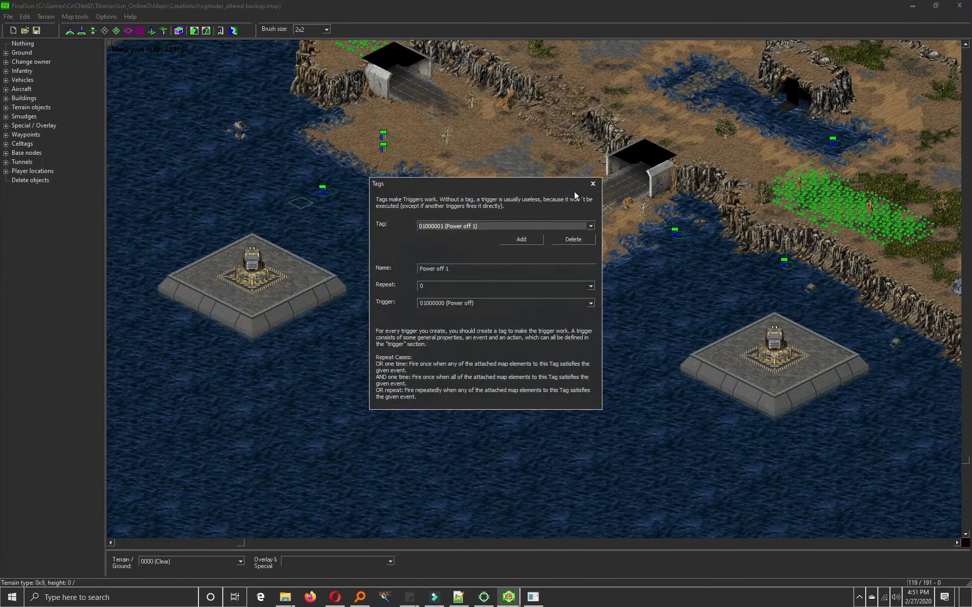
pyautogui.click(590, 185)
pyautogui.click(24, 16)
pyautogui.click(52, 159)
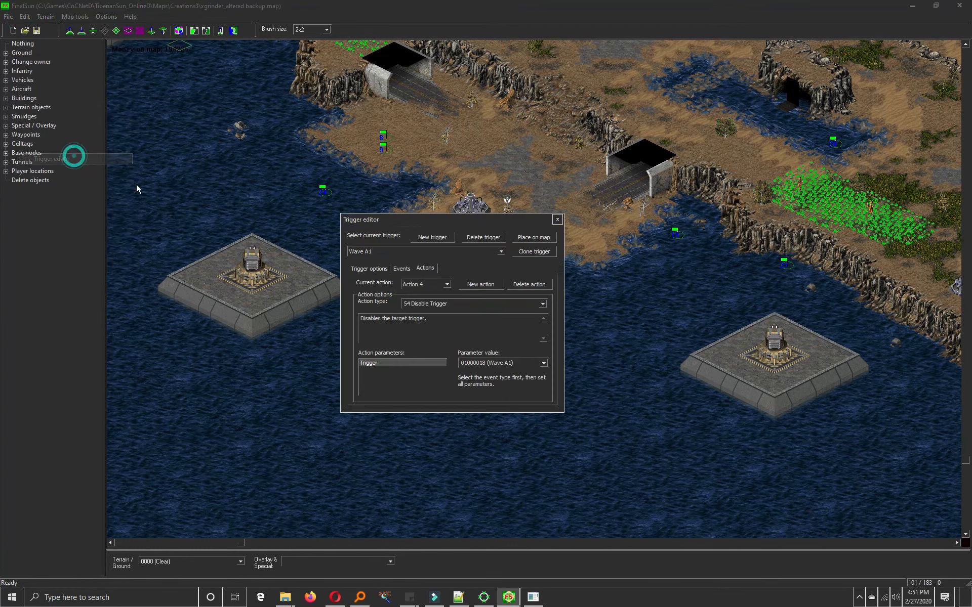
pyautogui.click(402, 268)
pyautogui.click(500, 364)
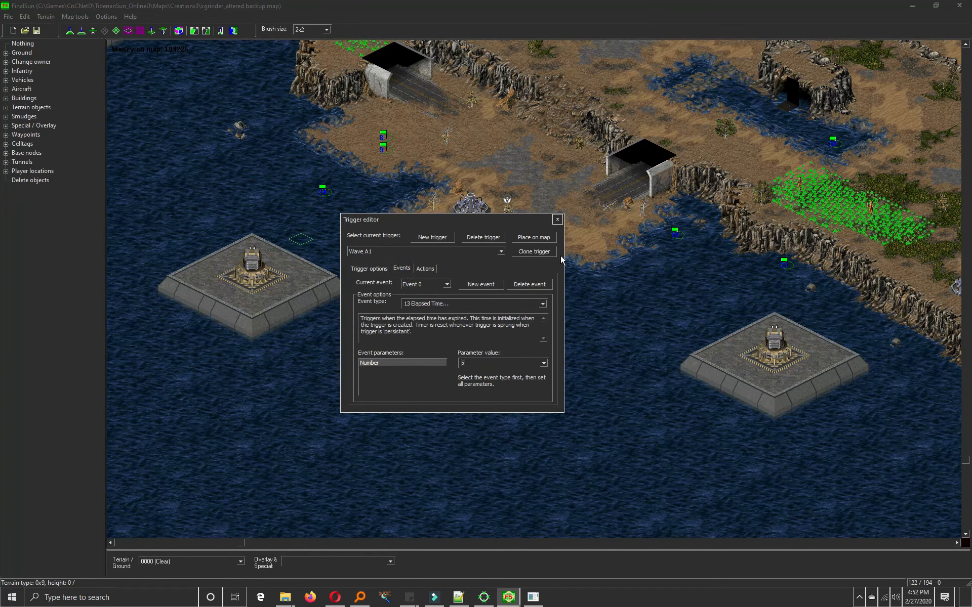
pyautogui.click(557, 220)
# - Save the map, switch to the CnCNet client and launch the game again
pyautogui.click(36, 31)
pyautogui.click(539, 340)
pyautogui.click(484, 598)
pyautogui.click(122, 406)
pyautogui.click(494, 326)
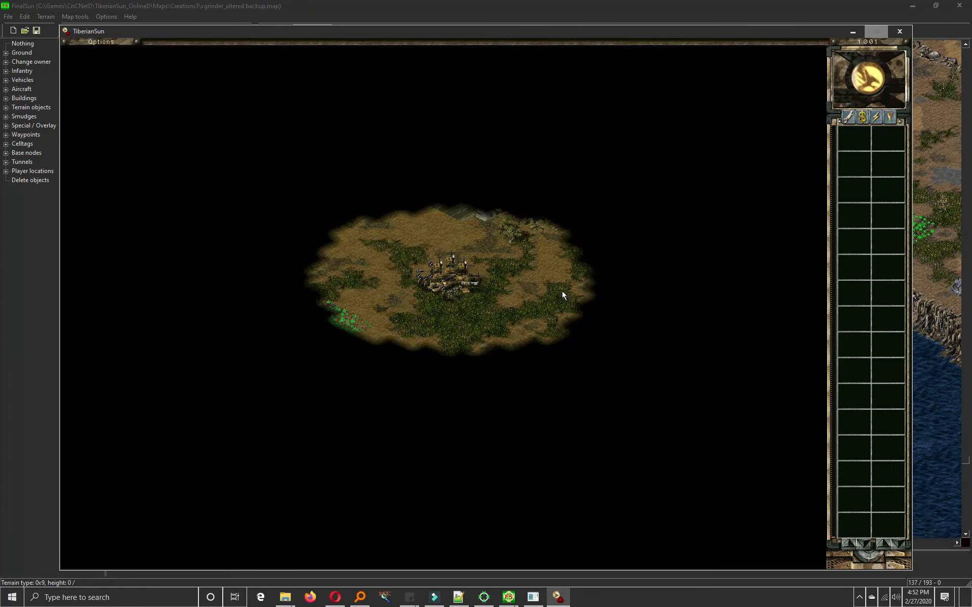
# - Select all starting units and send them southwest into the unrevealed area
pyautogui.press('e')
pyautogui.click(200, 486)
pyautogui.click(276, 436)
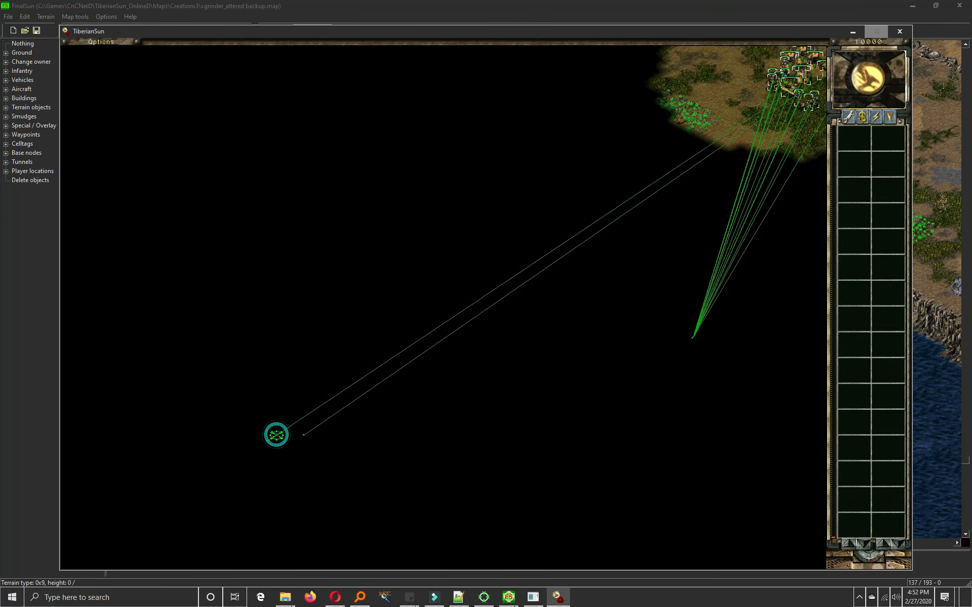
pyautogui.rightClick(390, 384)
pyautogui.press('Escape')
# - Regroup the units by ordering them to new positions around the cliffs south of the starting area
pyautogui.click(493, 266)
pyautogui.click(537, 258)
pyautogui.click(533, 349)
pyautogui.click(492, 350)
pyautogui.click(445, 412)
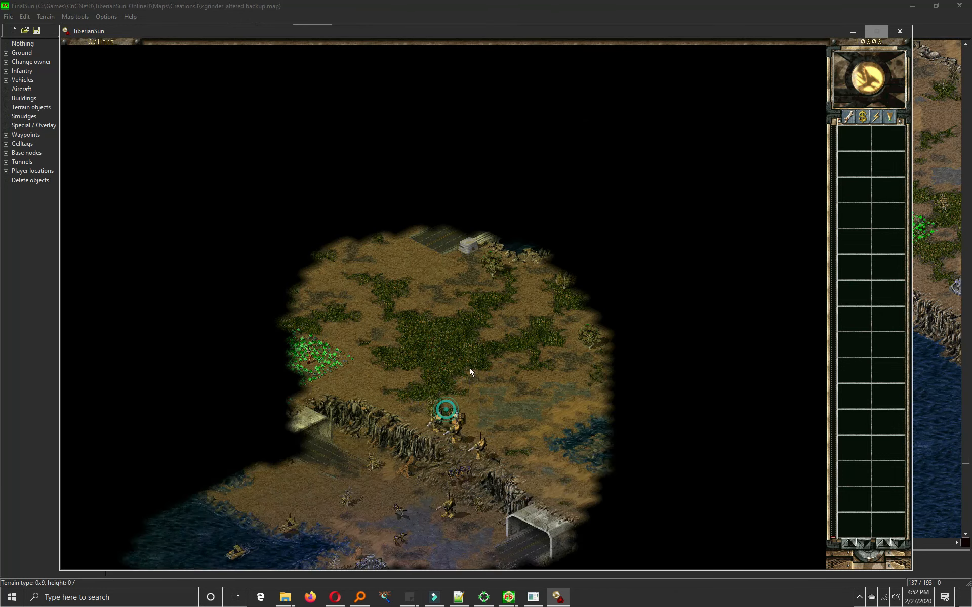
pyautogui.click(430, 415)
pyautogui.click(484, 405)
pyautogui.moveTo(171, 327); pyautogui.dragTo(473, 481)
pyautogui.click(531, 360)
# - Deploy the MCV on the grassland, then build a GDI Power Plant and place it west of the construction yard
pyautogui.click(565, 340)
pyautogui.click(568, 248)
pyautogui.doubleClick(601, 208)
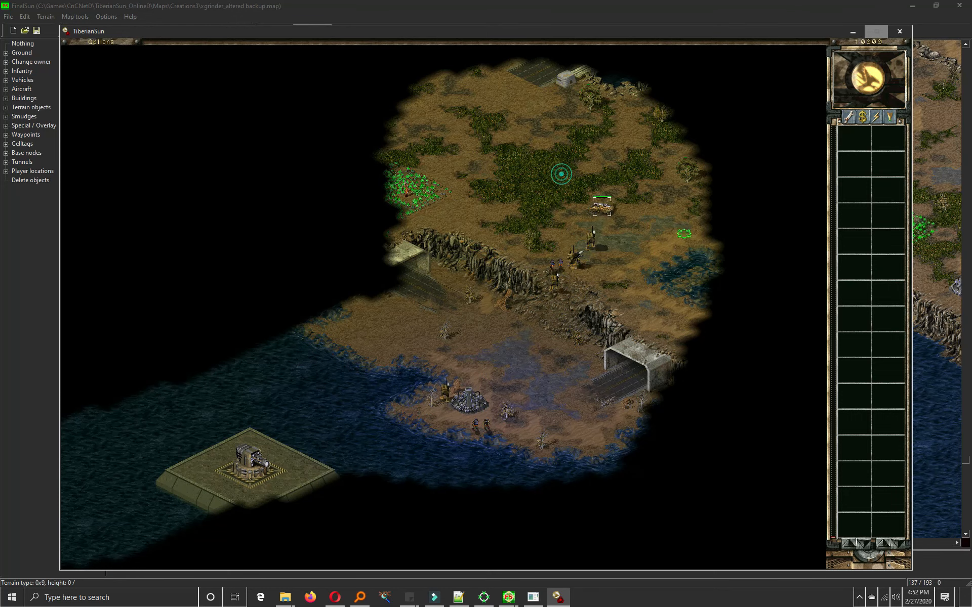
pyautogui.click(858, 143)
pyautogui.click(856, 140)
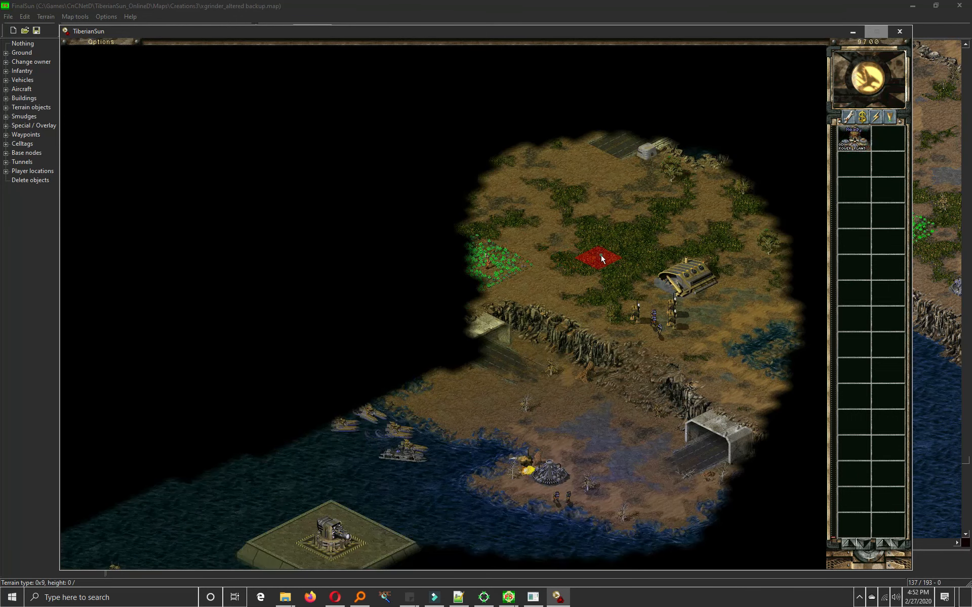
pyautogui.click(621, 265)
# - Select the infantry near the southern shore and send them northeast toward the eastern tunnel entrance
pyautogui.moveTo(455, 361); pyautogui.dragTo(678, 549)
pyautogui.click(625, 434)
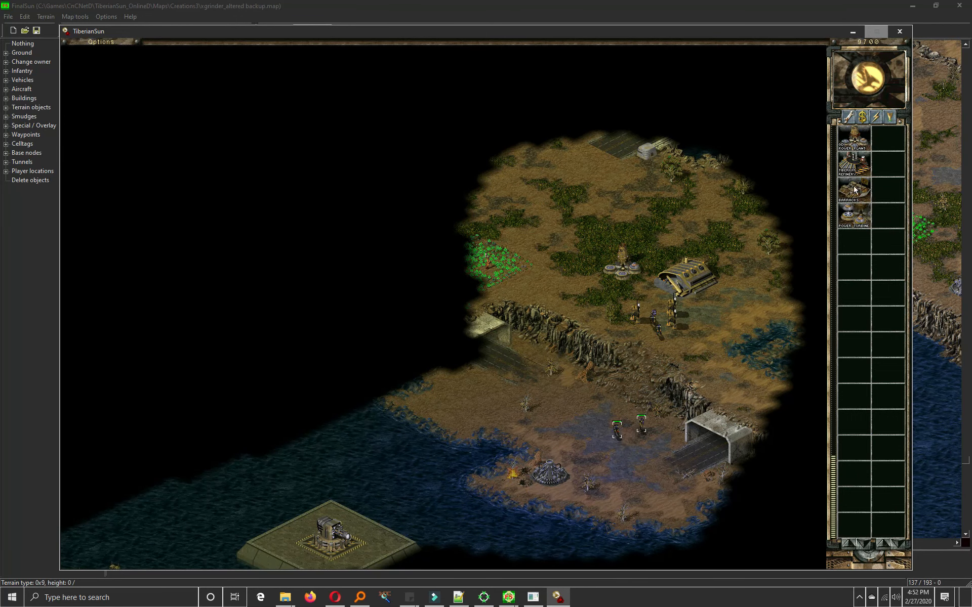
# - Build a Barracks and place it just southwest of the power plant
pyautogui.click(854, 189)
pyautogui.click(855, 188)
pyautogui.click(527, 157)
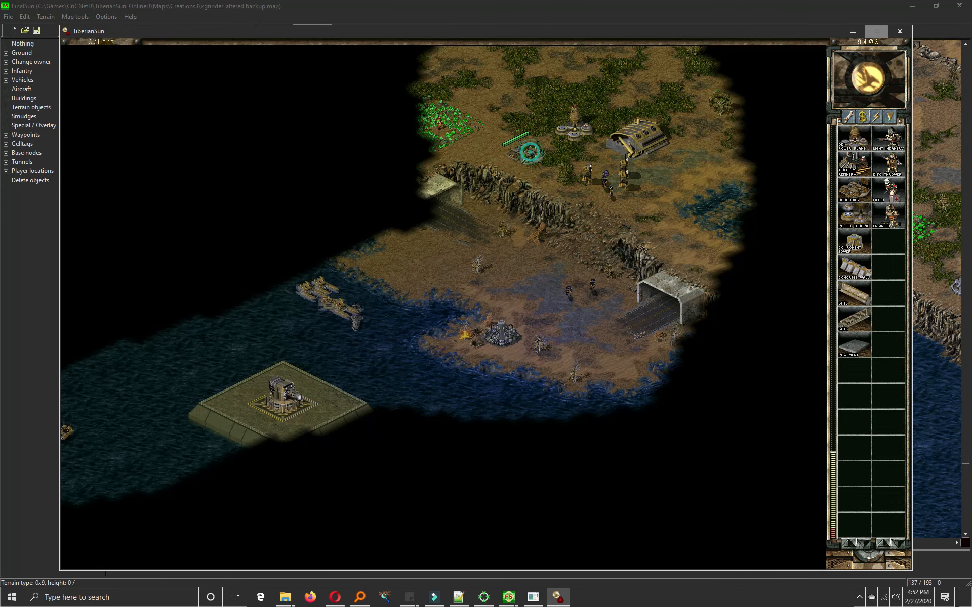
# - Check the match's game speed in the game controls, and return to play
pyautogui.press('Escape')
pyautogui.click(490, 262)
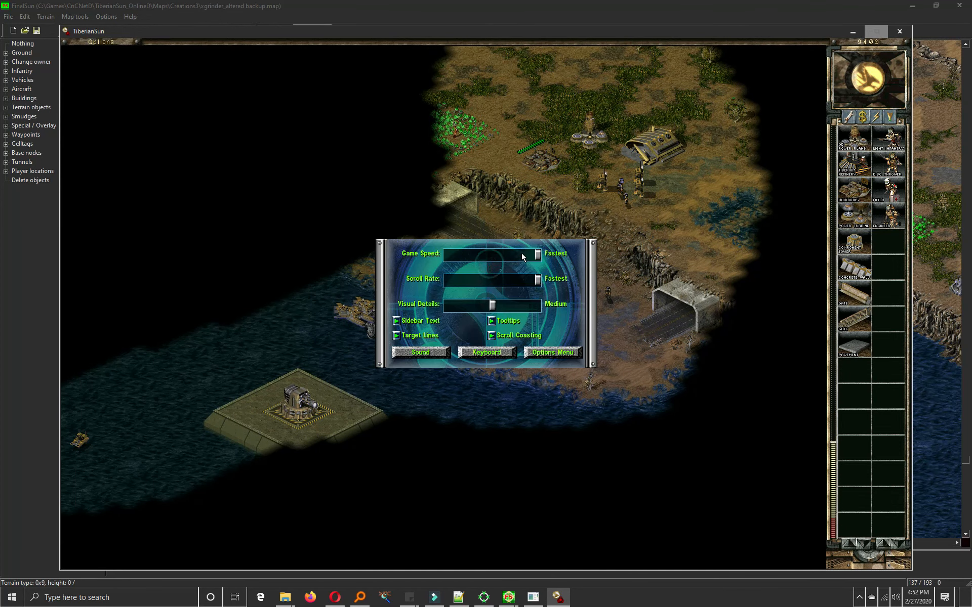
pyautogui.click(540, 354)
pyautogui.click(506, 346)
# - Train an Engineer and start building a Tiberium Refinery
pyautogui.click(888, 215)
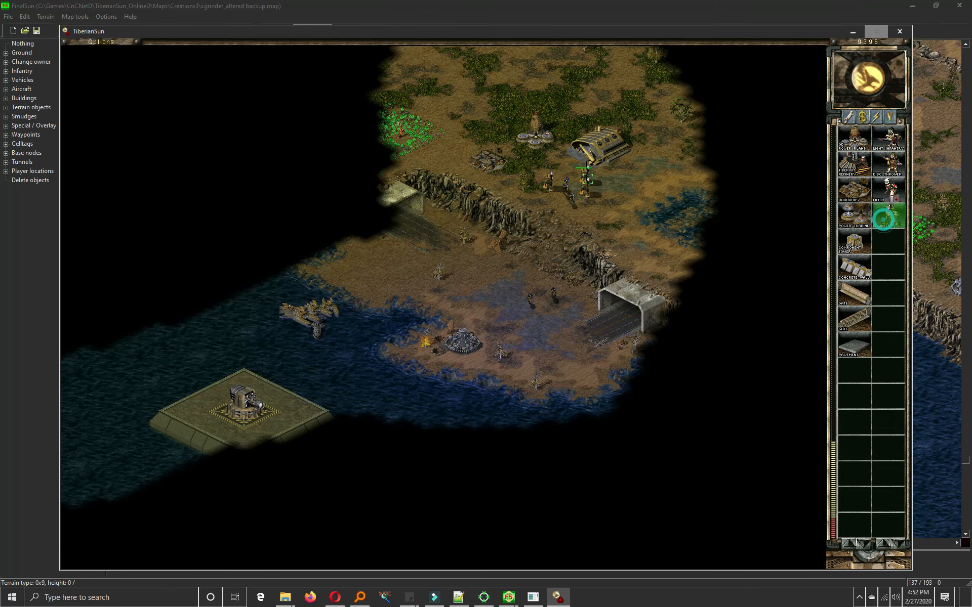
pyautogui.click(583, 203)
pyautogui.rightClick(518, 157)
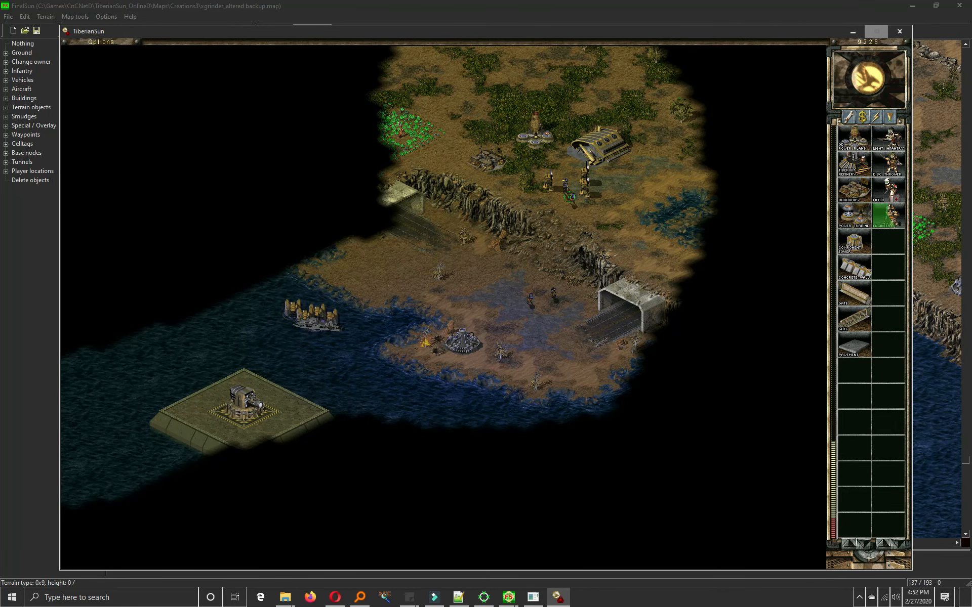
pyautogui.click(851, 172)
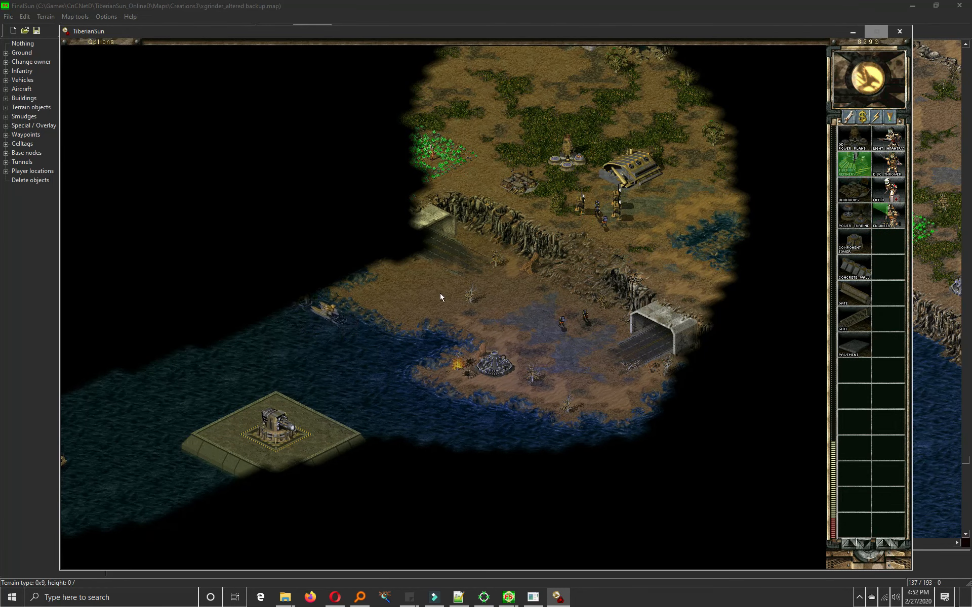
# - Send one of the southern shore infantrymen west and the other into the eastern tunnel
pyautogui.click(558, 325)
pyautogui.click(472, 322)
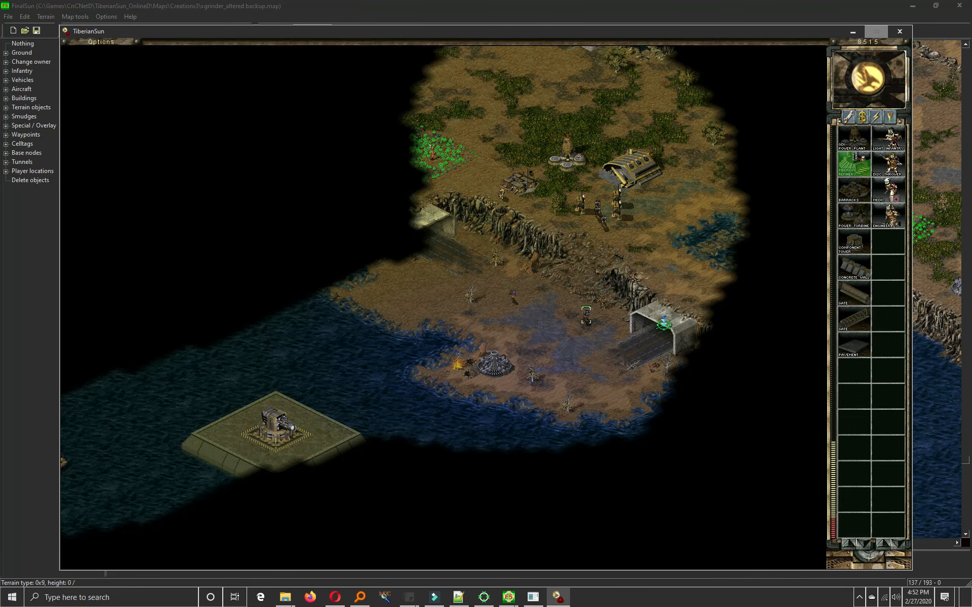
pyautogui.moveTo(615, 203); pyautogui.dragTo(635, 156)
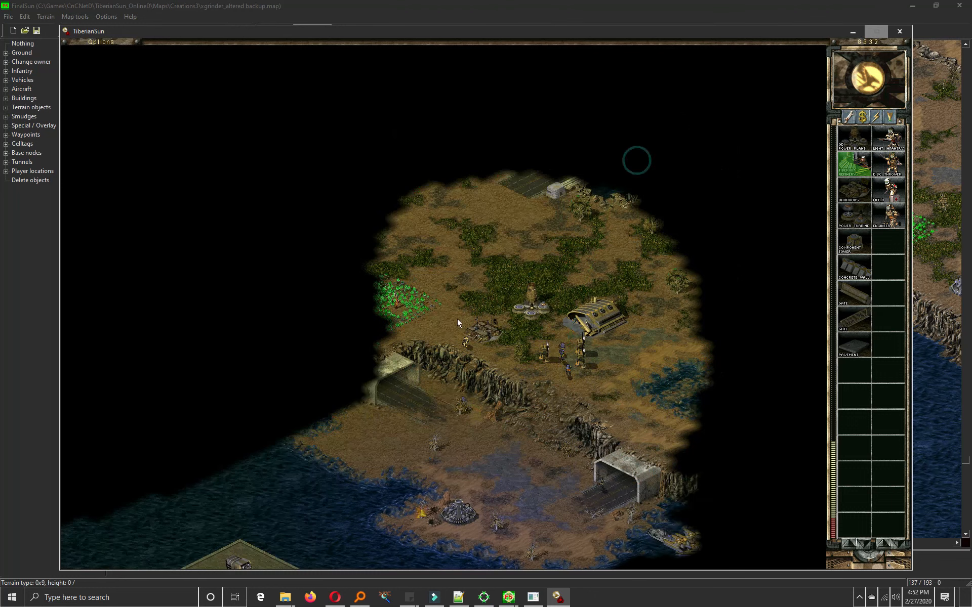
# - Send the new engineer to the domed structure on the southern shore and a base soldier to the ground beside the eastern tunnel
pyautogui.moveTo(457, 319); pyautogui.dragTo(492, 372)
pyautogui.click(495, 516)
pyautogui.moveTo(473, 510); pyautogui.dragTo(585, 481)
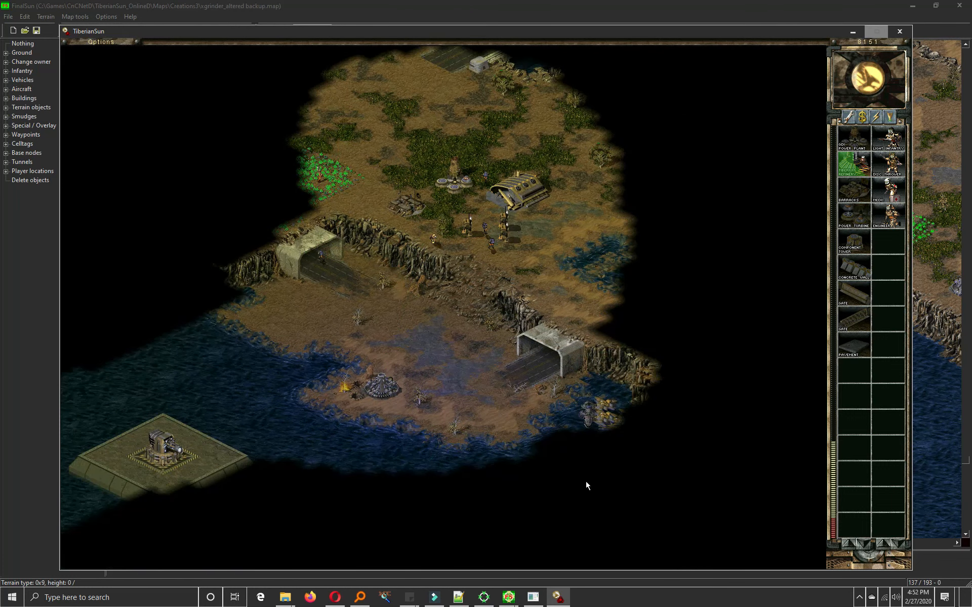
pyautogui.click(491, 250)
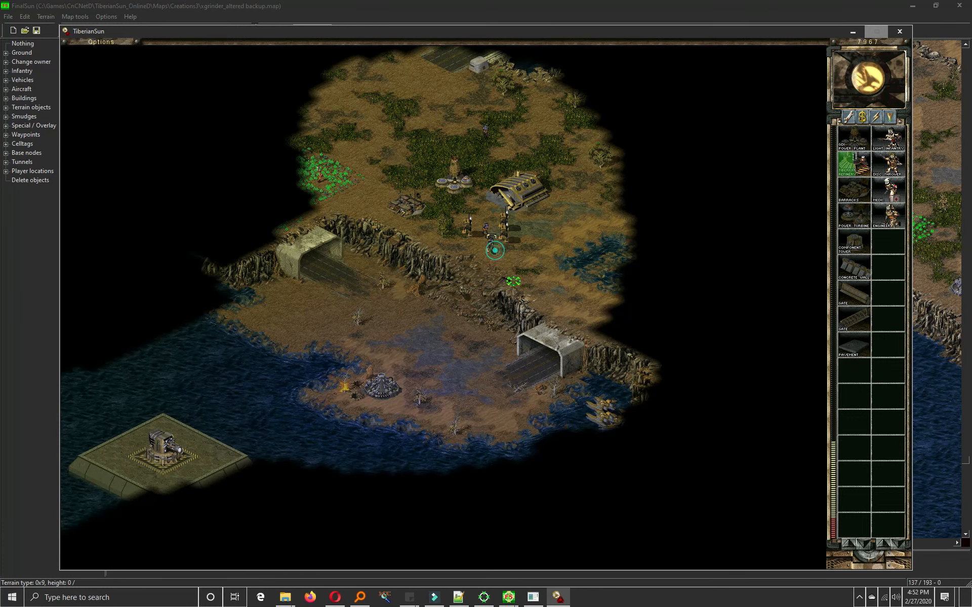
pyautogui.click(490, 358)
pyautogui.rightClick(490, 356)
pyautogui.moveTo(495, 355); pyautogui.dragTo(529, 317)
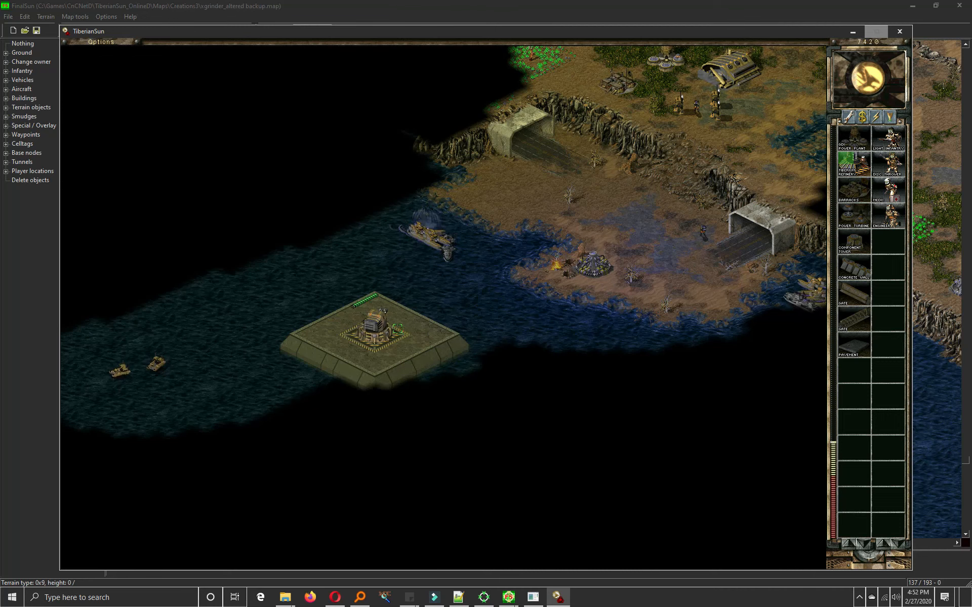
# - Select the turret on the water platform and make it fire on the domed structure on the southern shore
pyautogui.click(389, 334)
pyautogui.moveTo(390, 334); pyautogui.dragTo(439, 307)
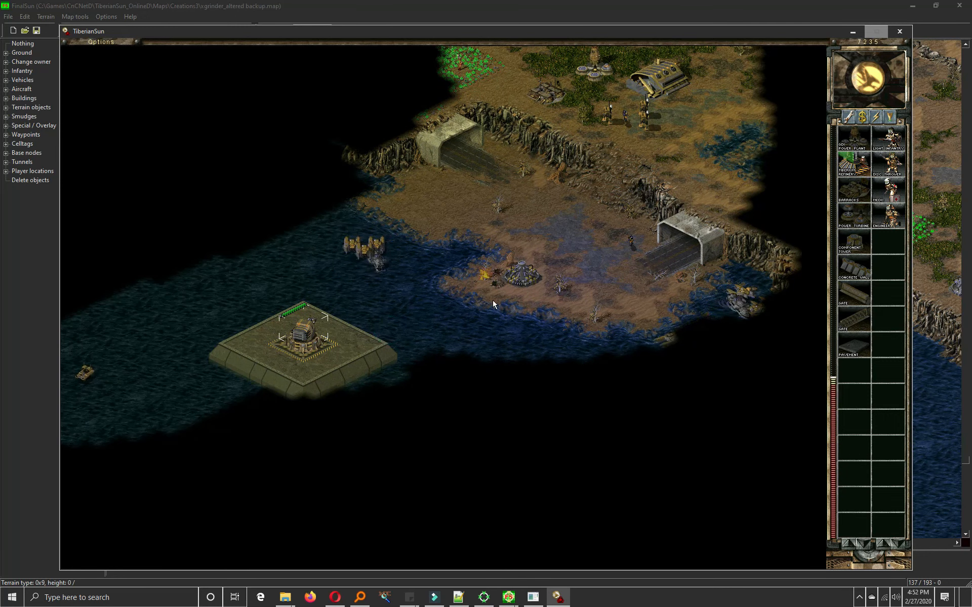
pyautogui.rightClick(298, 219)
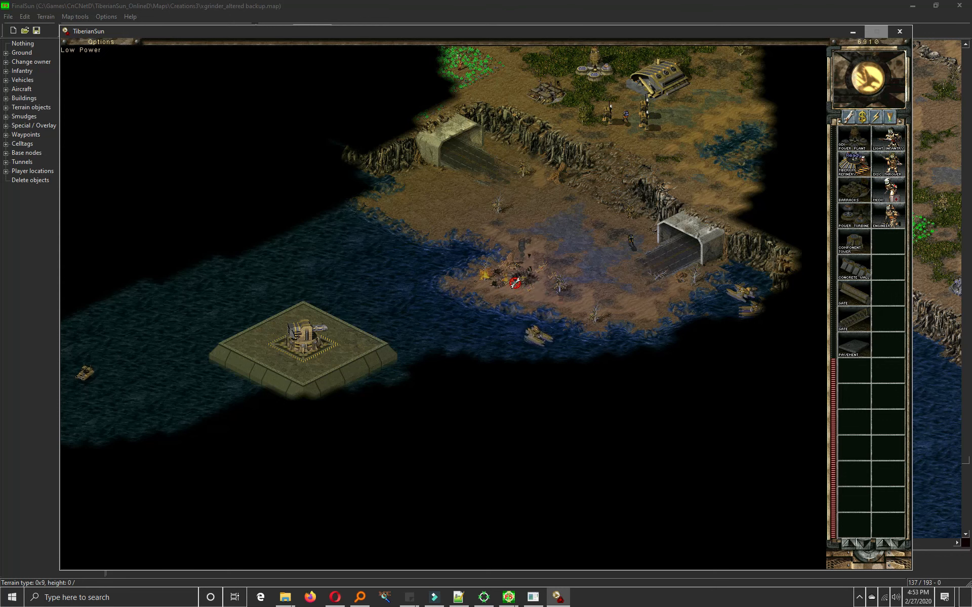
pyautogui.click(281, 340)
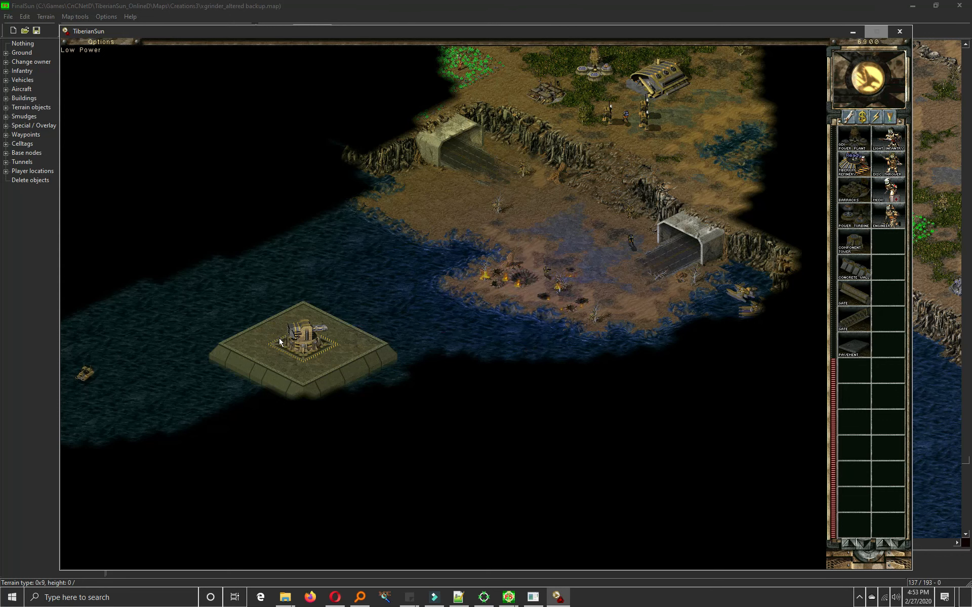
pyautogui.moveTo(324, 332); pyautogui.dragTo(481, 276)
# - Place the Tiberium Refinery beside the green tiberium field and start building another GDI Power Plant
pyautogui.press('z')
pyautogui.click(372, 116)
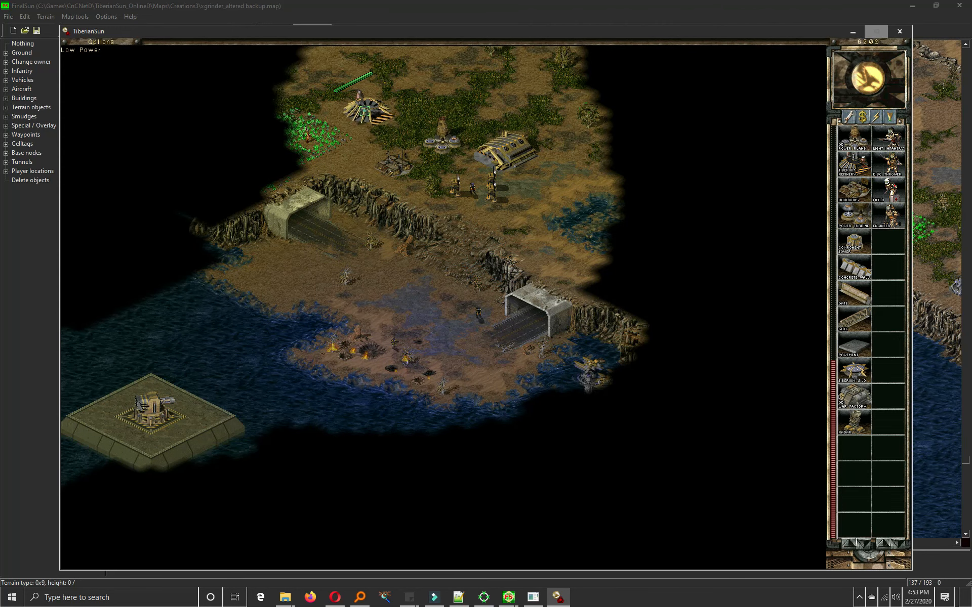
pyautogui.click(847, 137)
pyautogui.moveTo(603, 131); pyautogui.dragTo(486, 173)
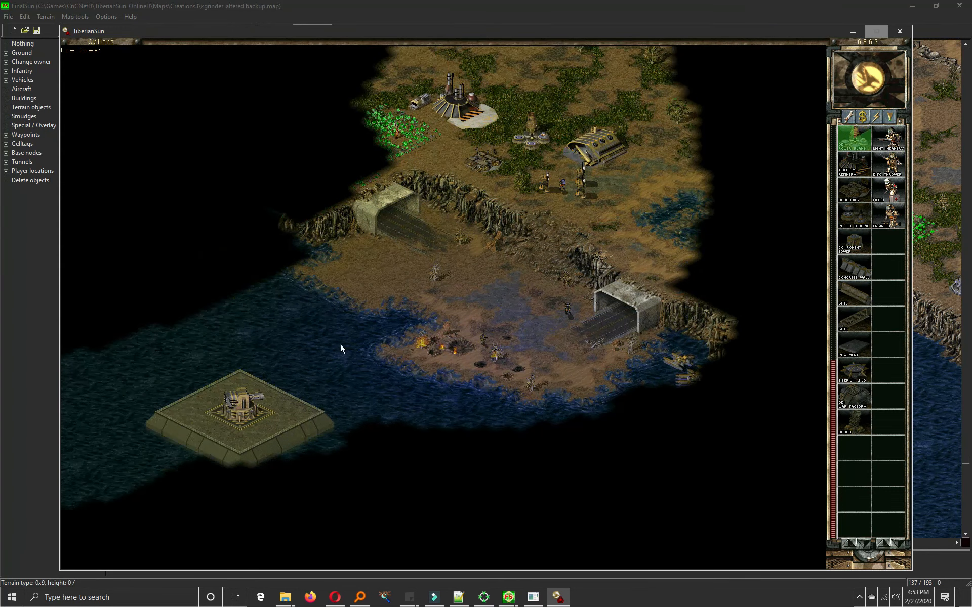
# - Force the platform turret to fire toward the ships east of the peninsula and at several spots in the water
pyautogui.click(252, 406)
pyautogui.keyDown('ctrl'); pyautogui.click(668, 359); pyautogui.keyUp('ctrl')
pyautogui.keyDown('ctrl'); pyautogui.click(550, 407); pyautogui.keyUp('ctrl')
pyautogui.keyDown('ctrl'); pyautogui.click(447, 396); pyautogui.keyUp('ctrl')
pyautogui.keyDown('ctrl'); pyautogui.click(447, 410); pyautogui.keyUp('ctrl')
pyautogui.keyDown('ctrl'); pyautogui.click(458, 422); pyautogui.keyUp('ctrl')
# - Force the platform turret to fire on the ships near the western shore, and deselect it
pyautogui.click(271, 293)
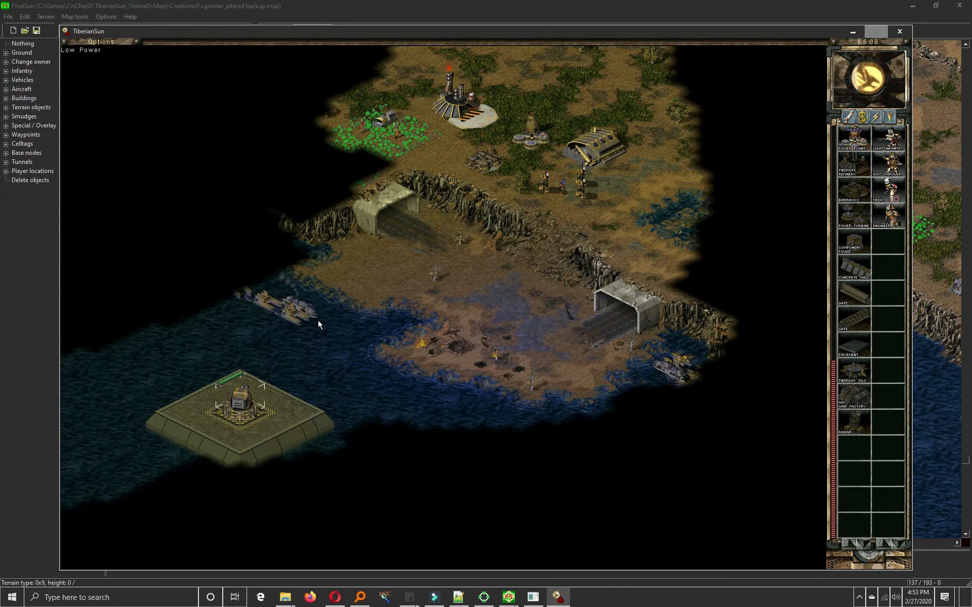
pyautogui.rightClick(315, 328)
pyautogui.click(240, 415)
pyautogui.keyDown('ctrl'); pyautogui.click(288, 333); pyautogui.keyUp('ctrl')
pyautogui.keyDown('ctrl'); pyautogui.click(294, 318); pyautogui.keyUp('ctrl')
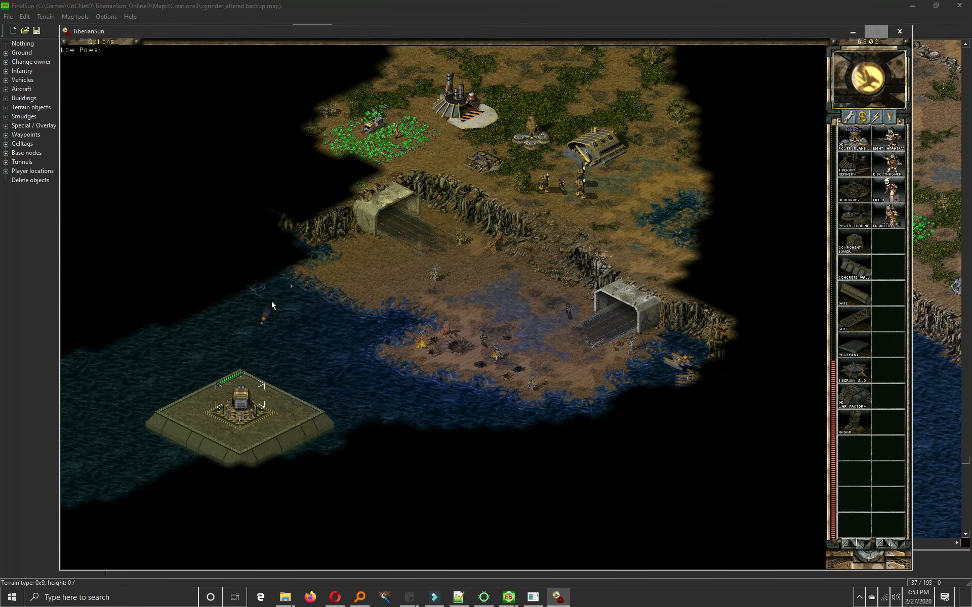
pyautogui.rightClick(272, 300)
# - Send the two vehicles on the water west of the platform southeast into the unrevealed area
pyautogui.moveTo(216, 291); pyautogui.dragTo(392, 358)
pyautogui.click(414, 410)
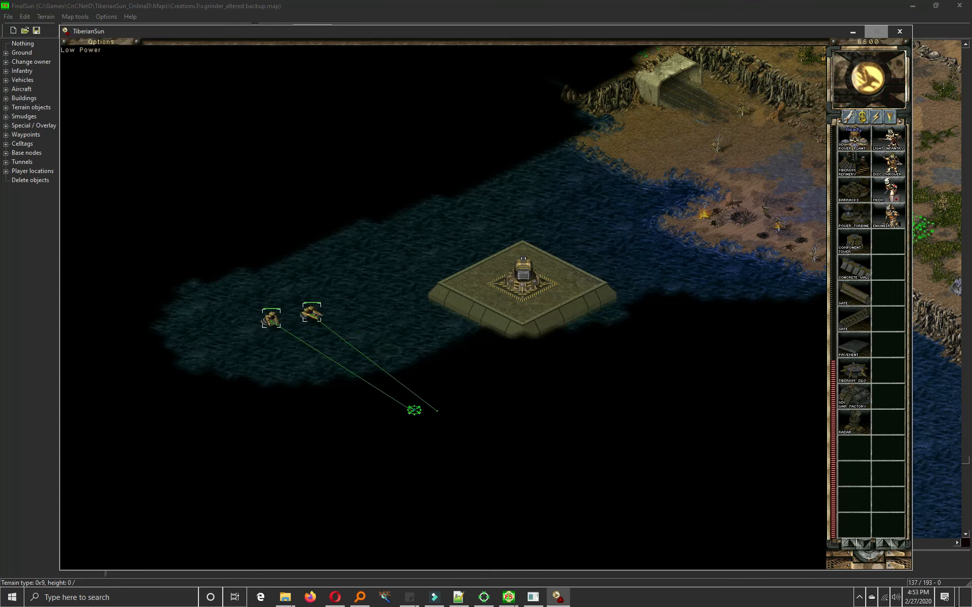
pyautogui.rightClick(498, 424)
# - Place the second power plant just north of the refinery
pyautogui.press('z')
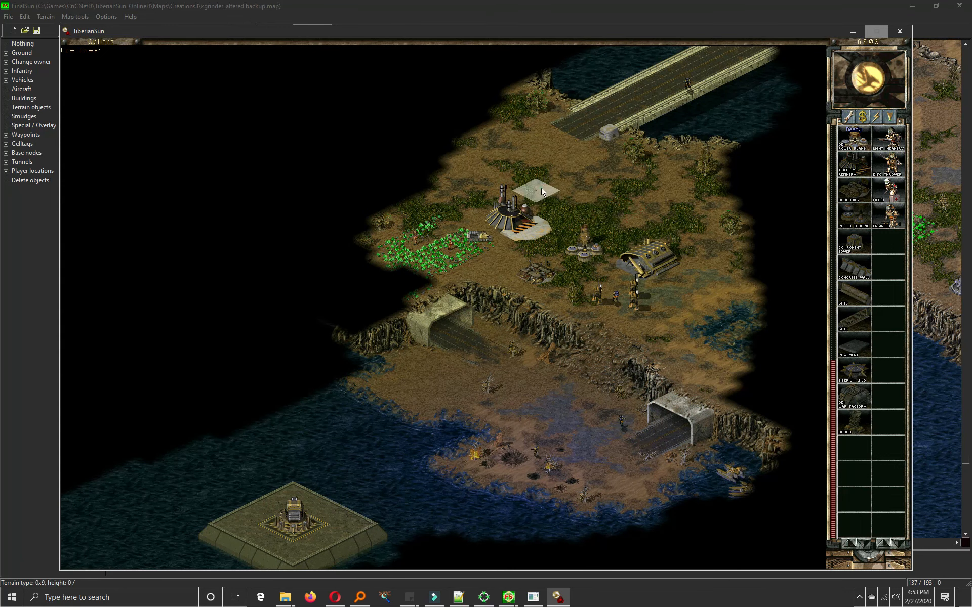
pyautogui.click(536, 191)
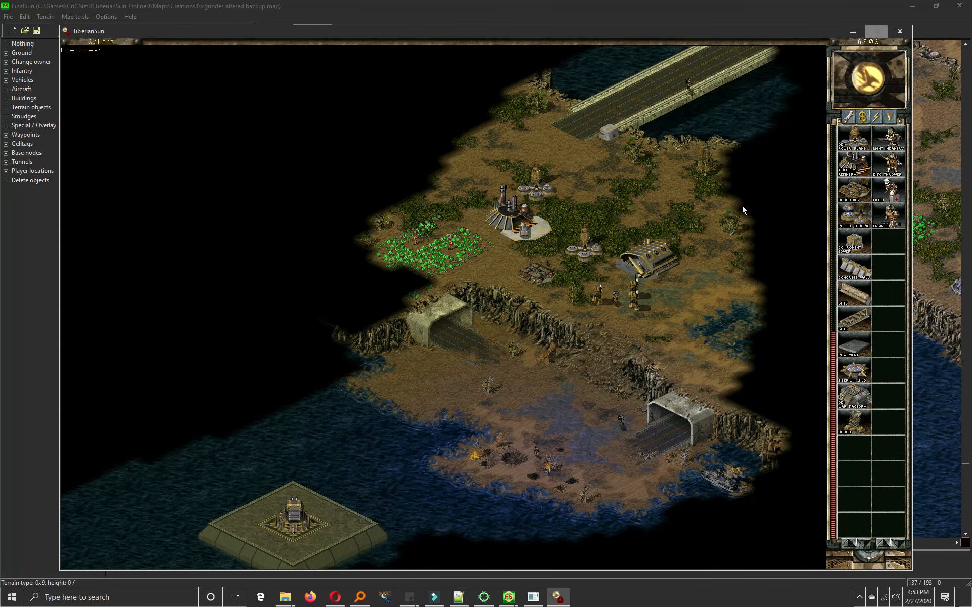
pyautogui.rightClick(687, 237)
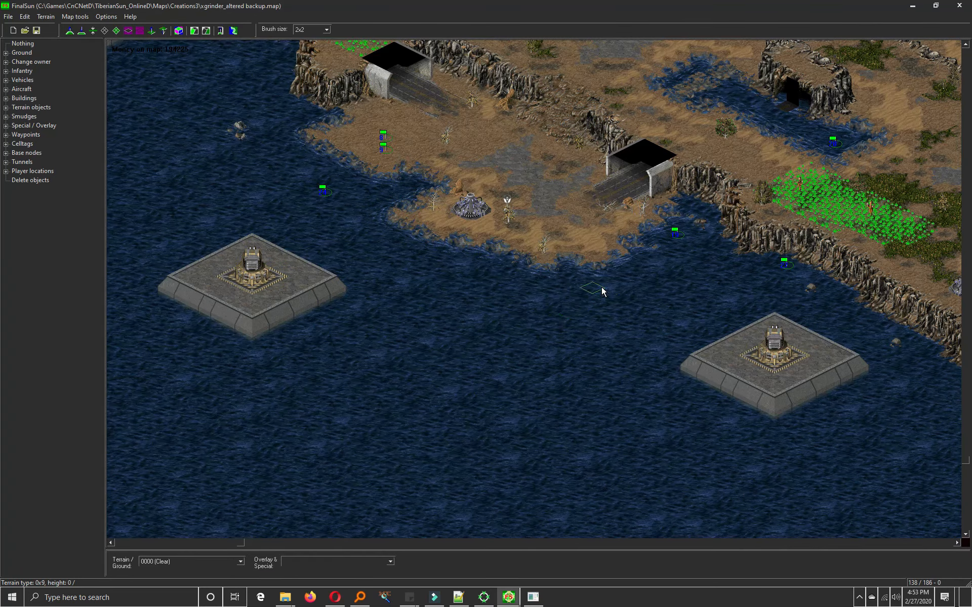
# - Examine the turret platforms and the units around the southern shore on the FinalSun map
pyautogui.rightClick(600, 285)
pyautogui.rightClick(599, 257)
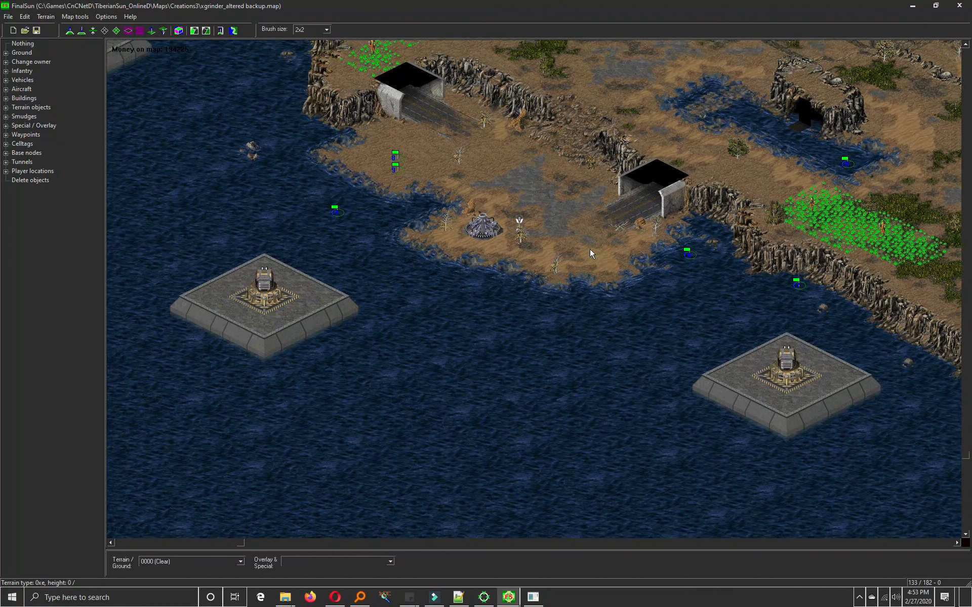
pyautogui.rightClick(590, 248)
pyautogui.rightClick(530, 264)
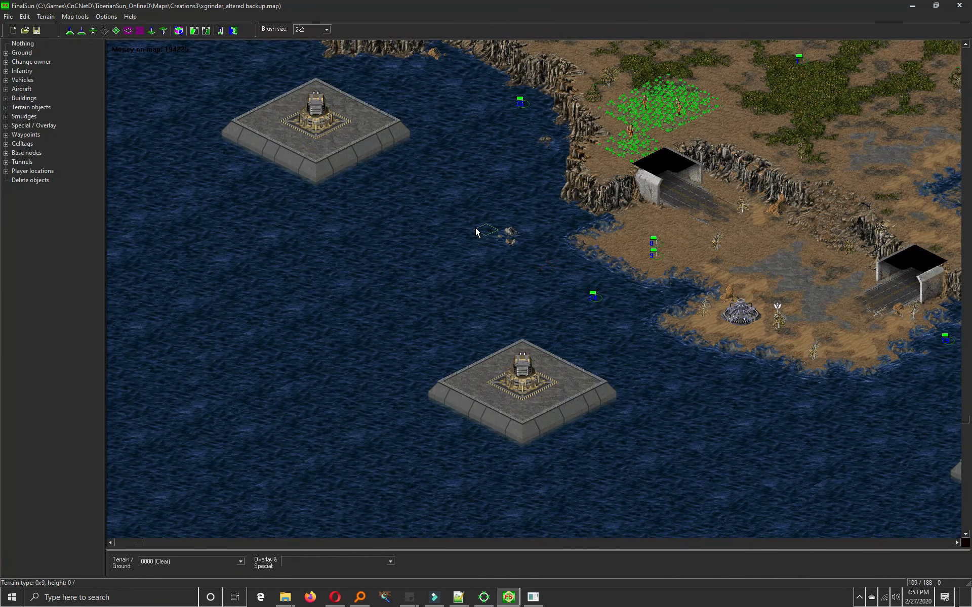